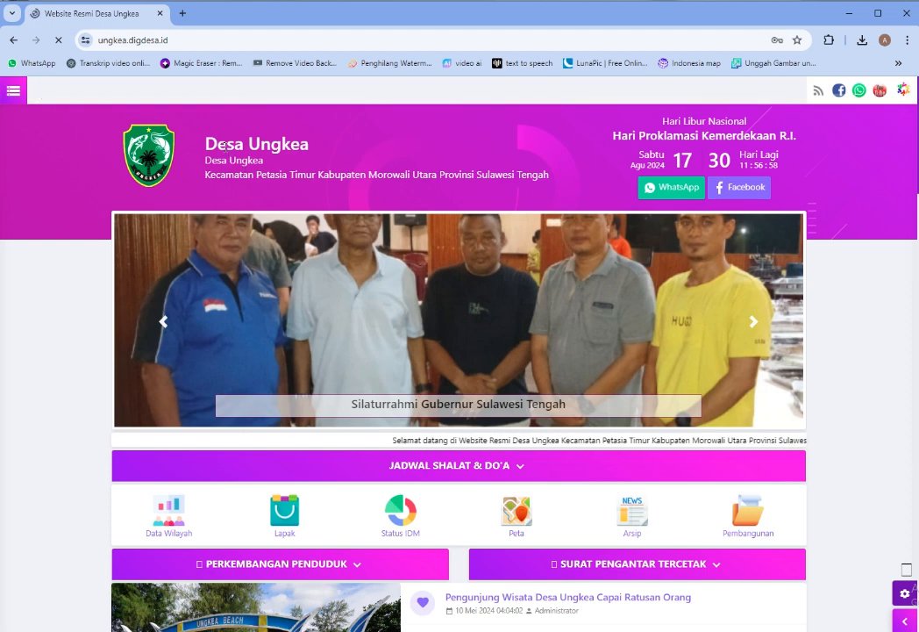
Open the Posyandu page in a new tab from the site's navigation list
left_click_drag(218, 144, 310, 146)
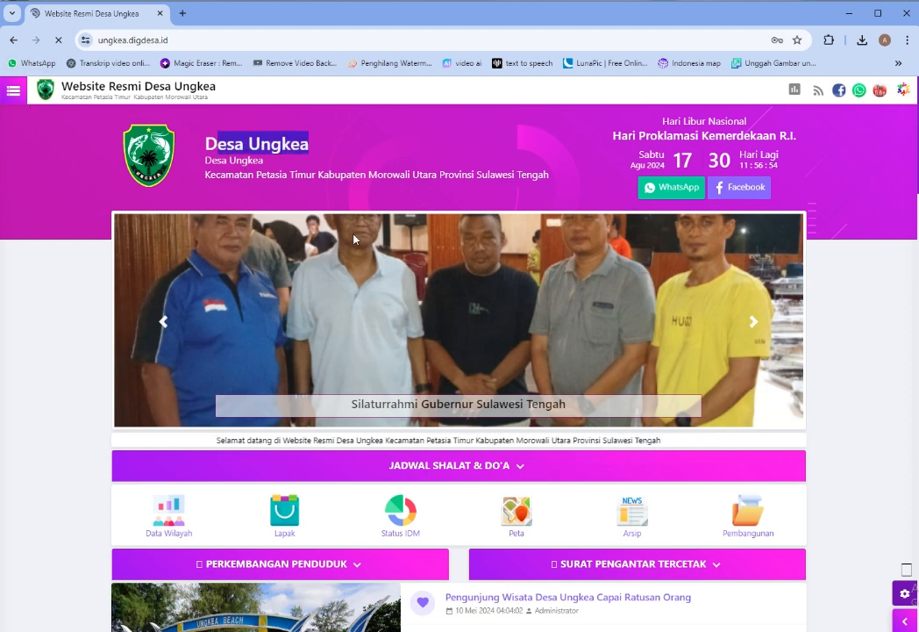
left_click(74, 294)
scroll(301, 212, "down", 5)
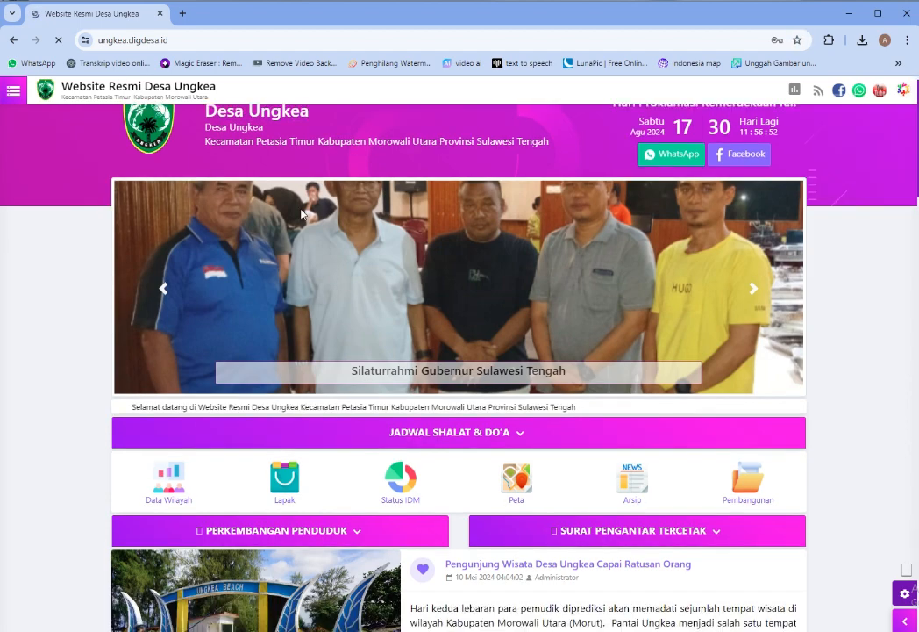
scroll(303, 213, "up", 5)
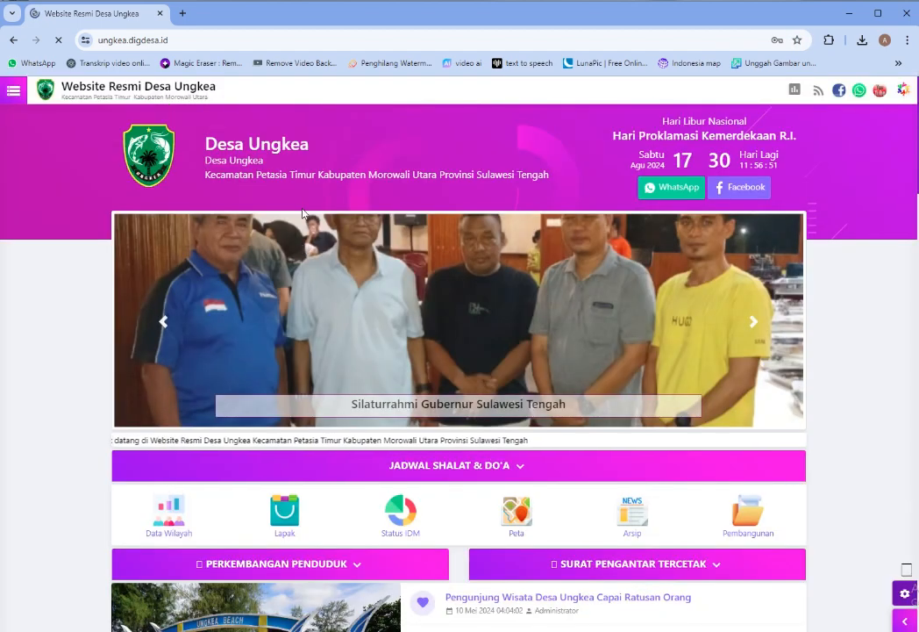
left_click(23, 98)
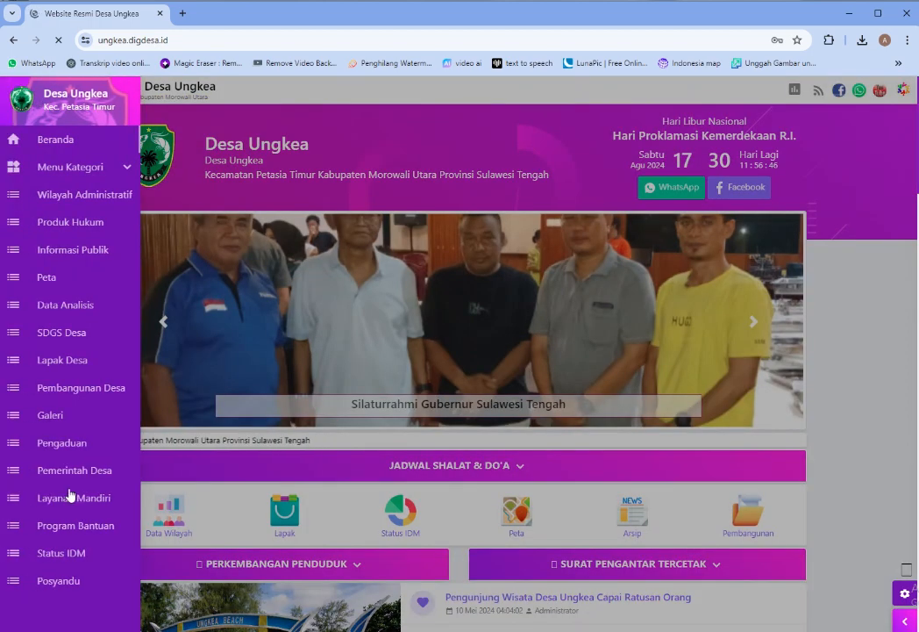
scroll(72, 550, "down", 2)
right_click(66, 584)
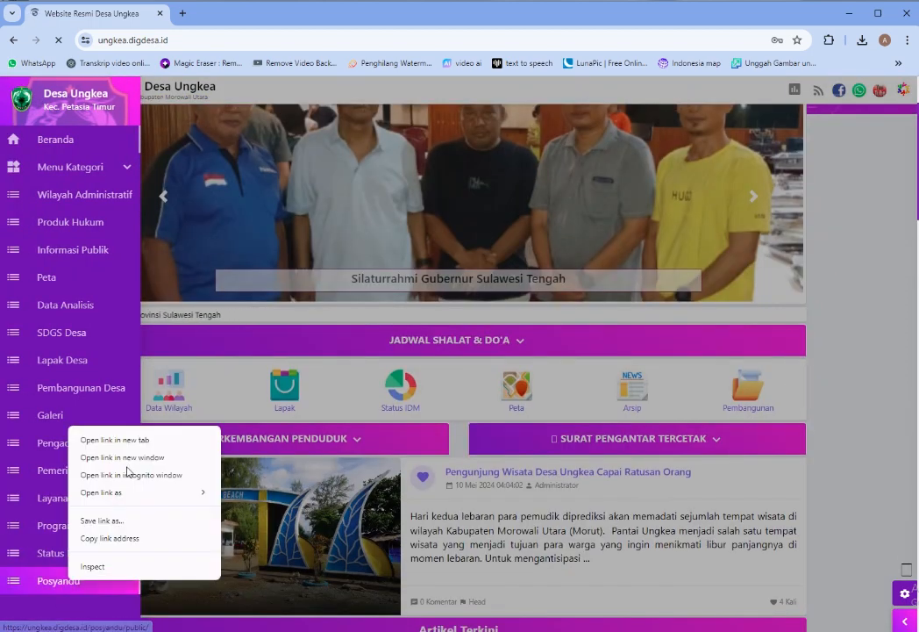
left_click(144, 437)
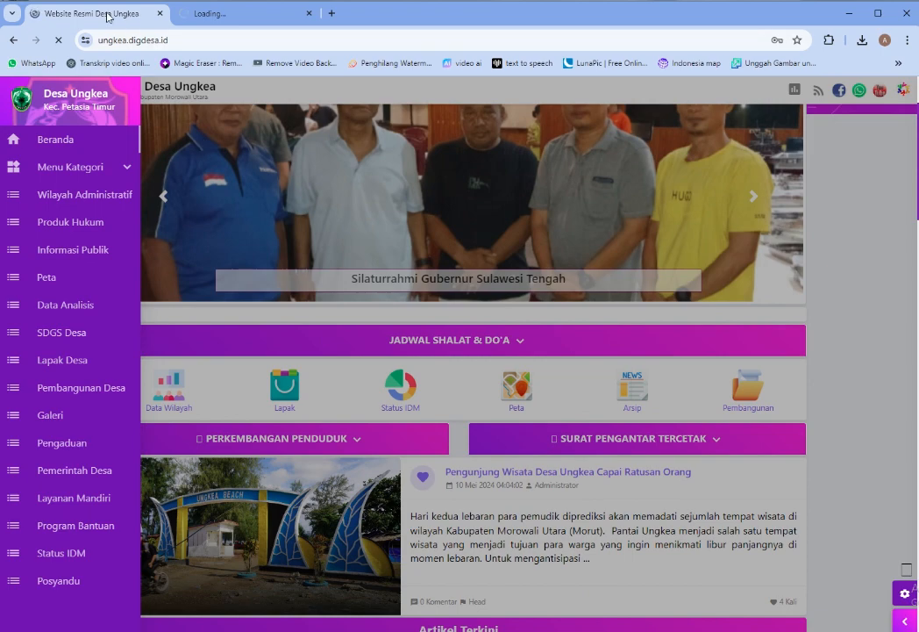
Scroll the article and open the Posyandu system from the Sinergi Program logo
left_click(580, 389)
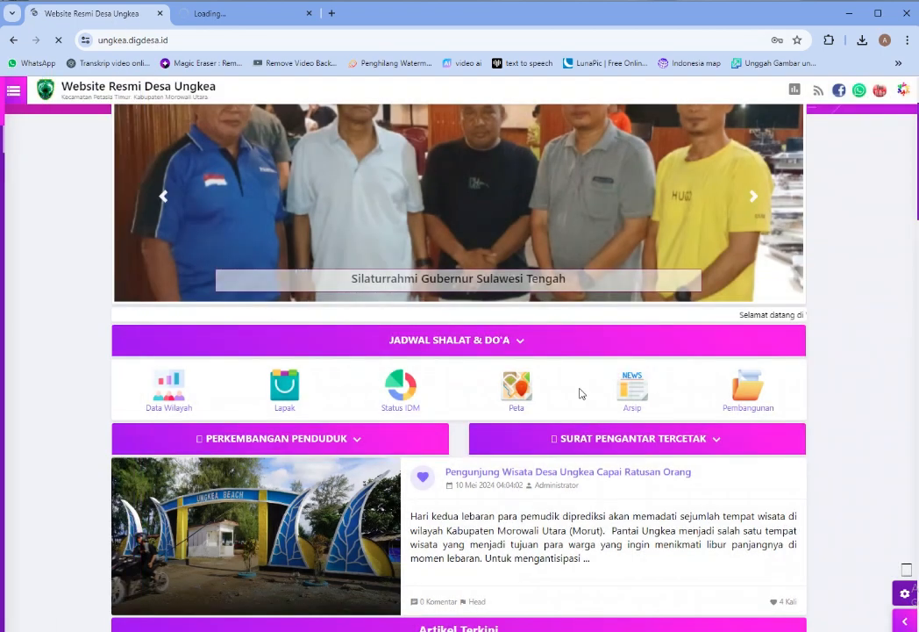
scroll(318, 548, "down", 5)
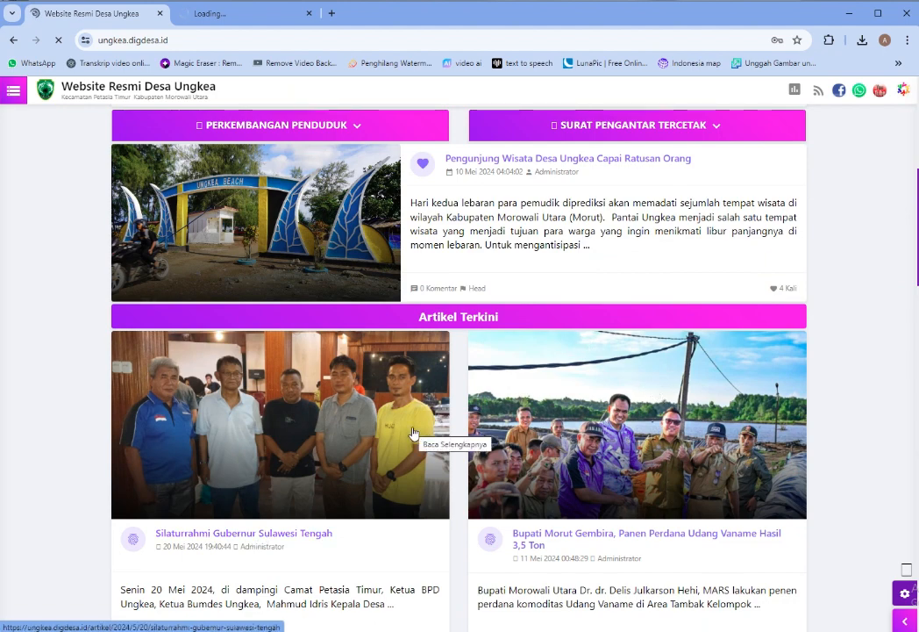
scroll(293, 486, "down", 3)
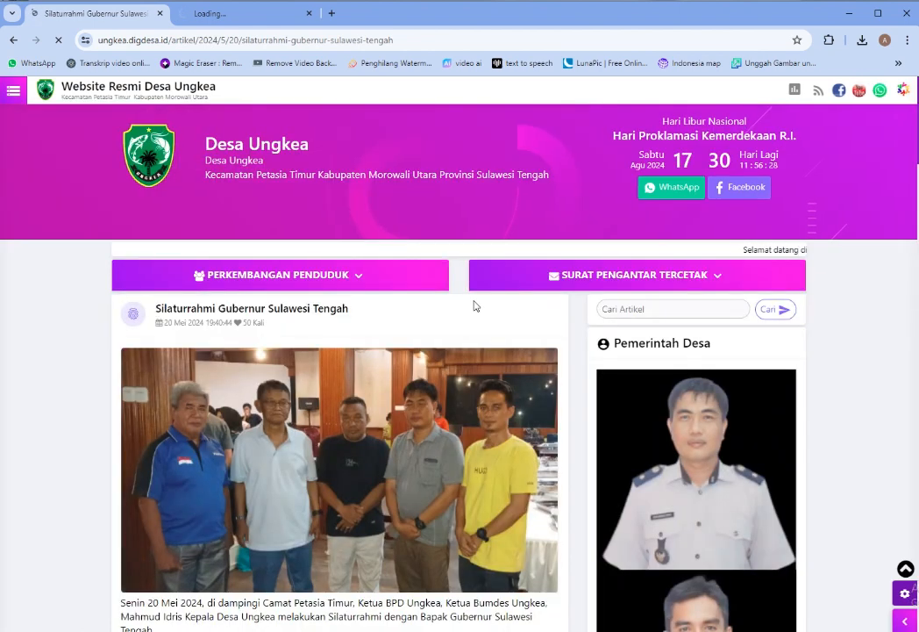
scroll(473, 305, "down", 5)
scroll(468, 386, "down", 3)
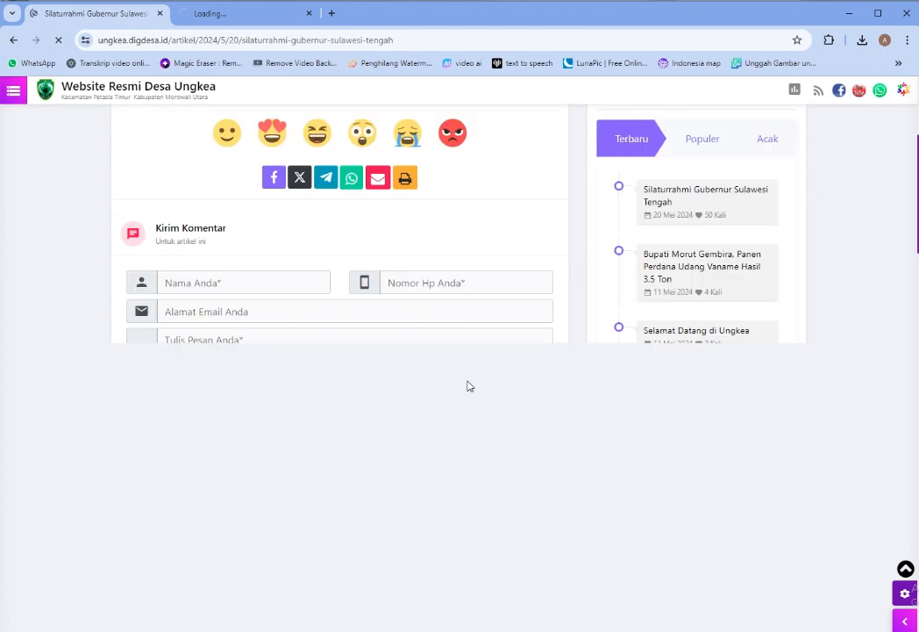
scroll(469, 386, "down", 5)
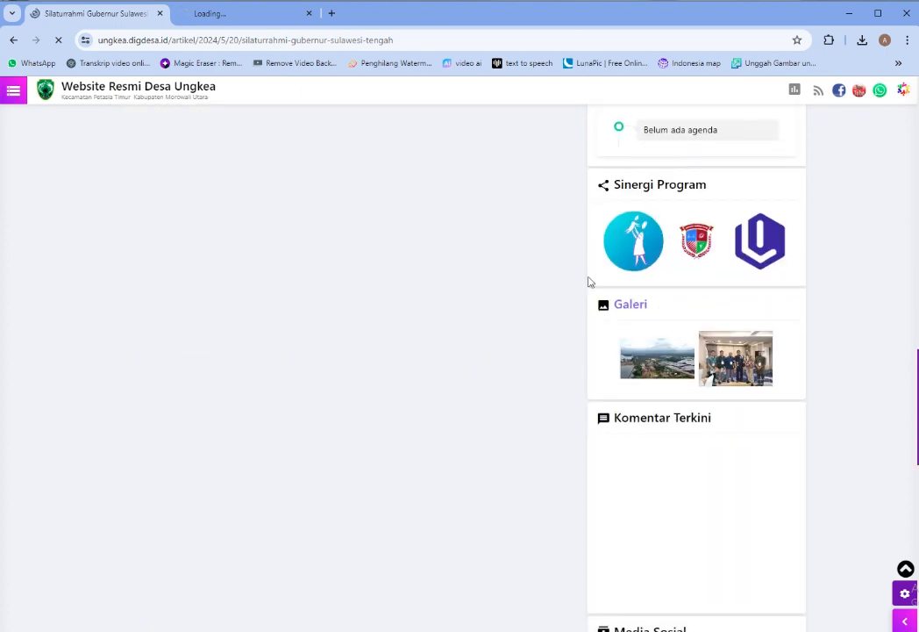
scroll(667, 230, "up", 3)
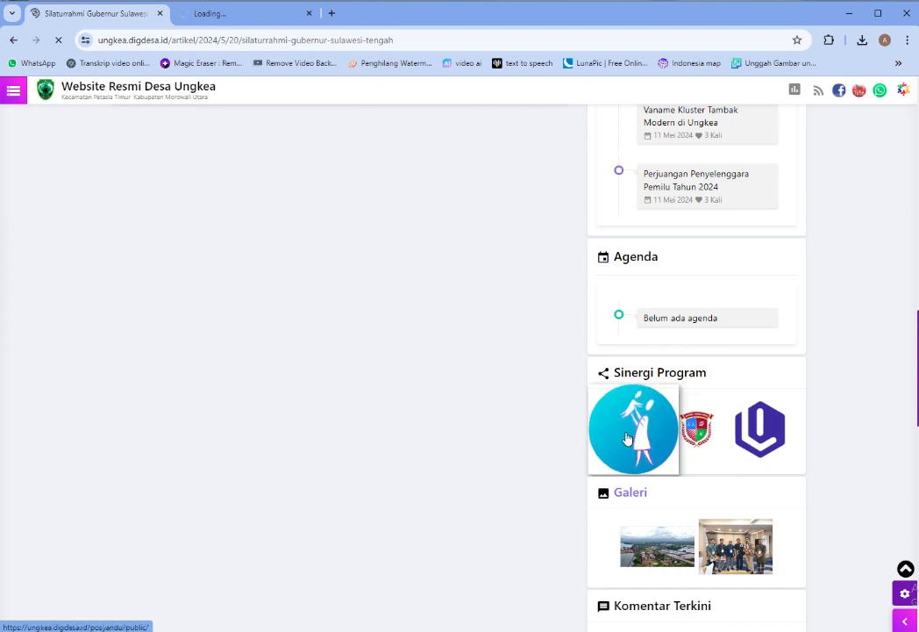
left_click(629, 438)
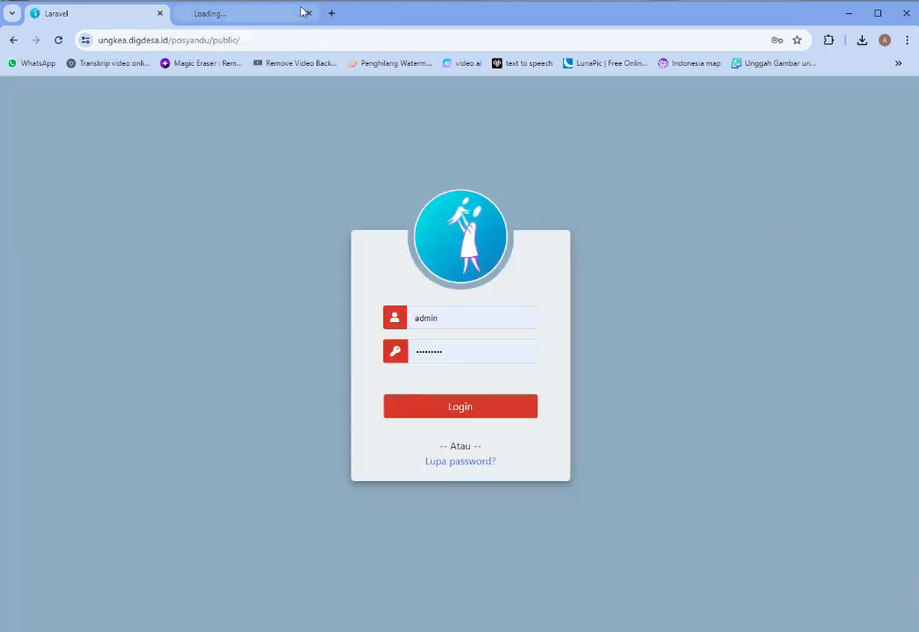
Close the extra tab and log in with the saved account e-mail and pasted password
left_click(307, 13)
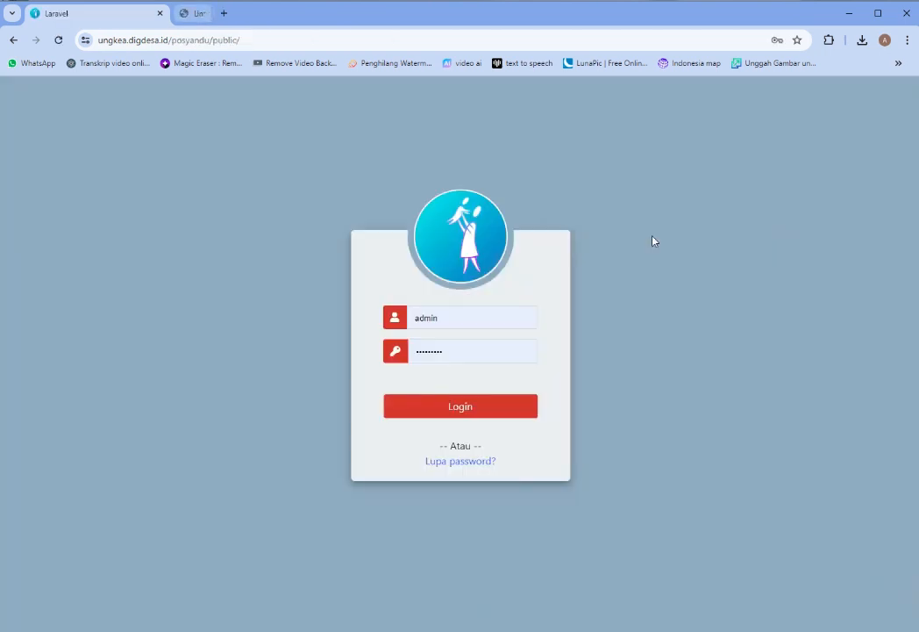
left_click(489, 314)
left_click_drag(483, 308, 291, 311)
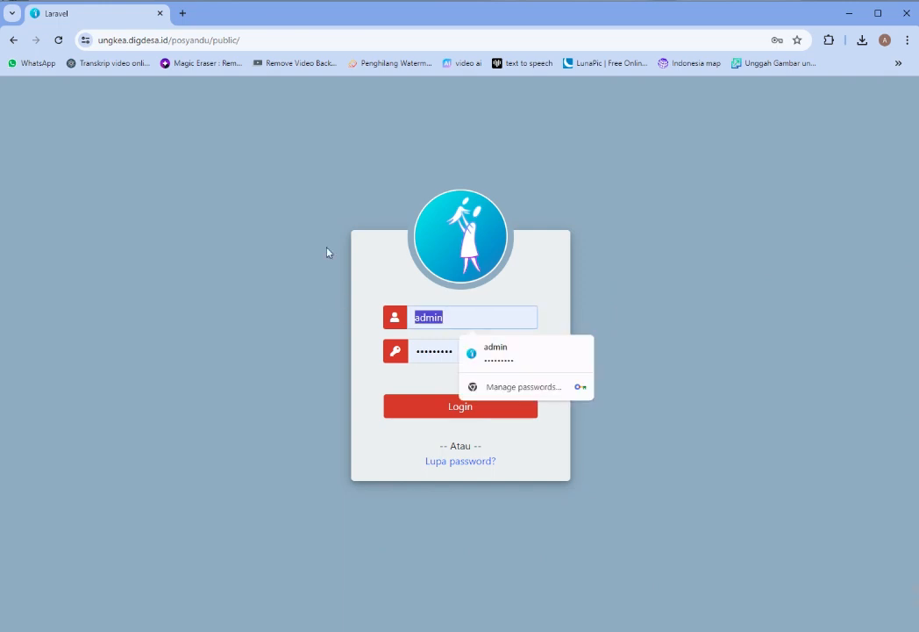
type("m")
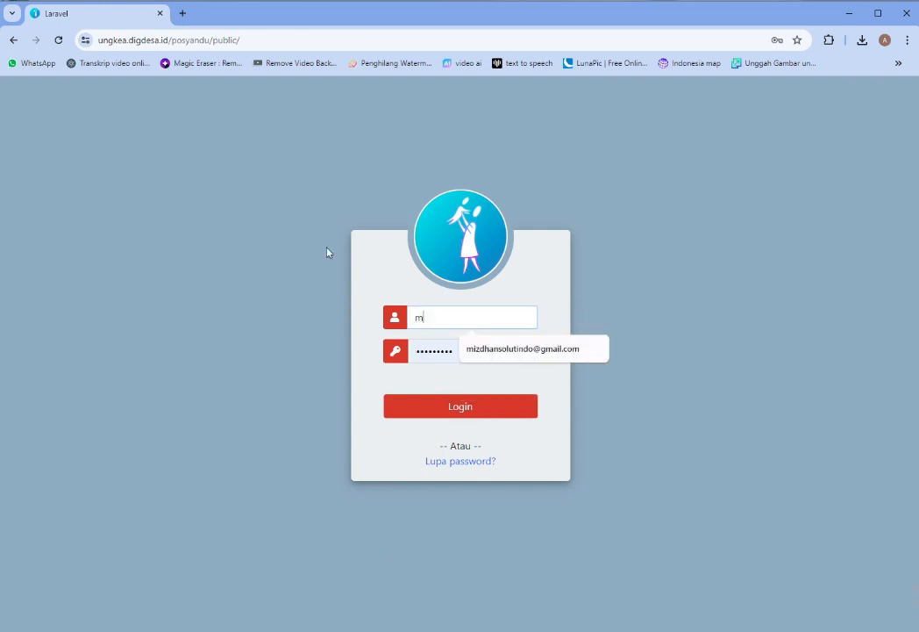
left_click(517, 357)
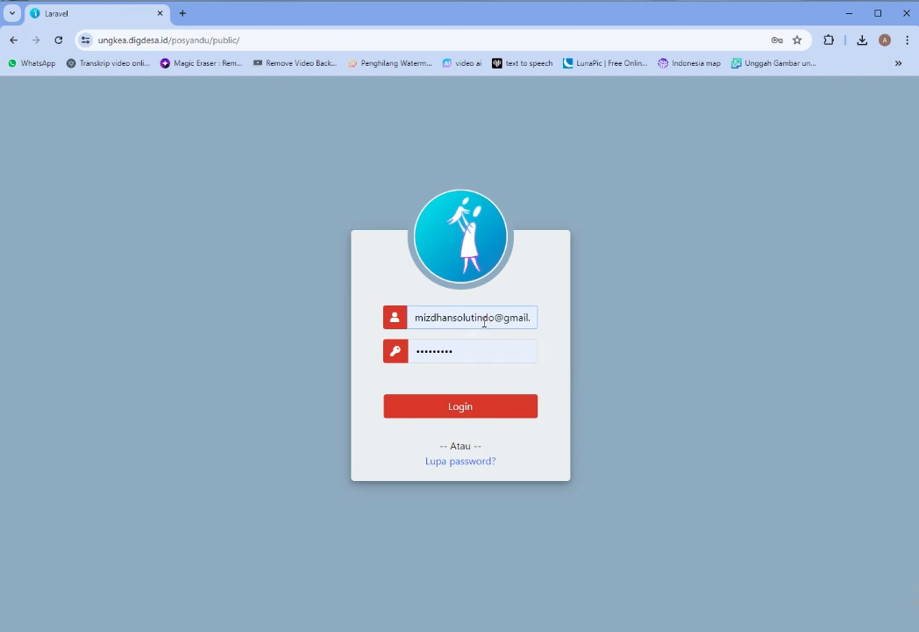
triple_click(484, 322)
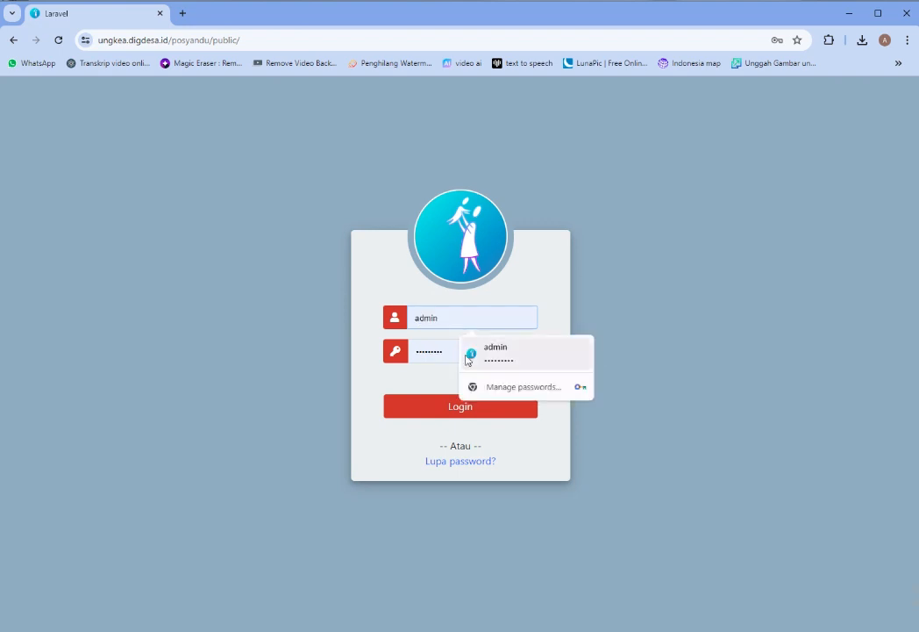
double_click(436, 352)
key("ctrl+v")
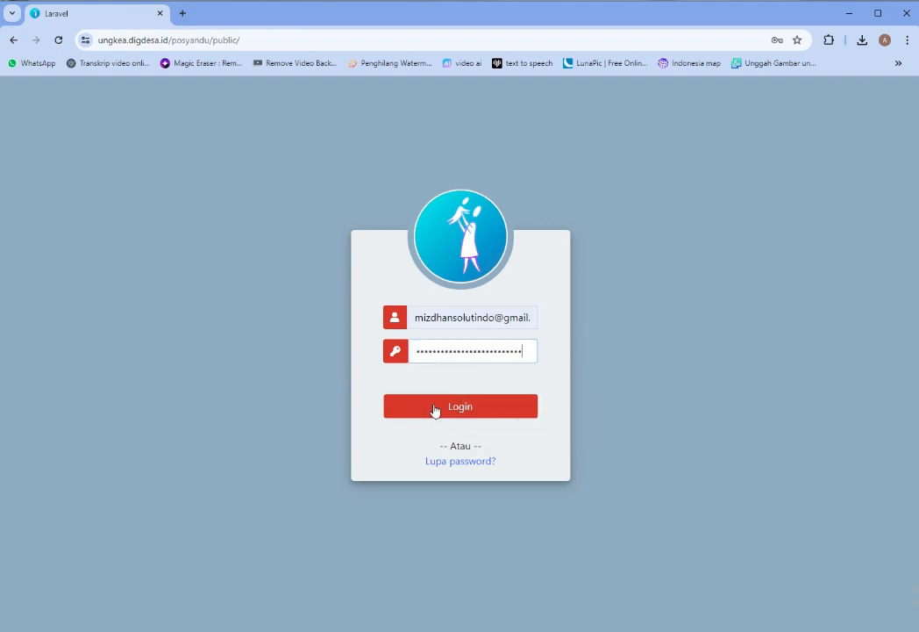
left_click(434, 409)
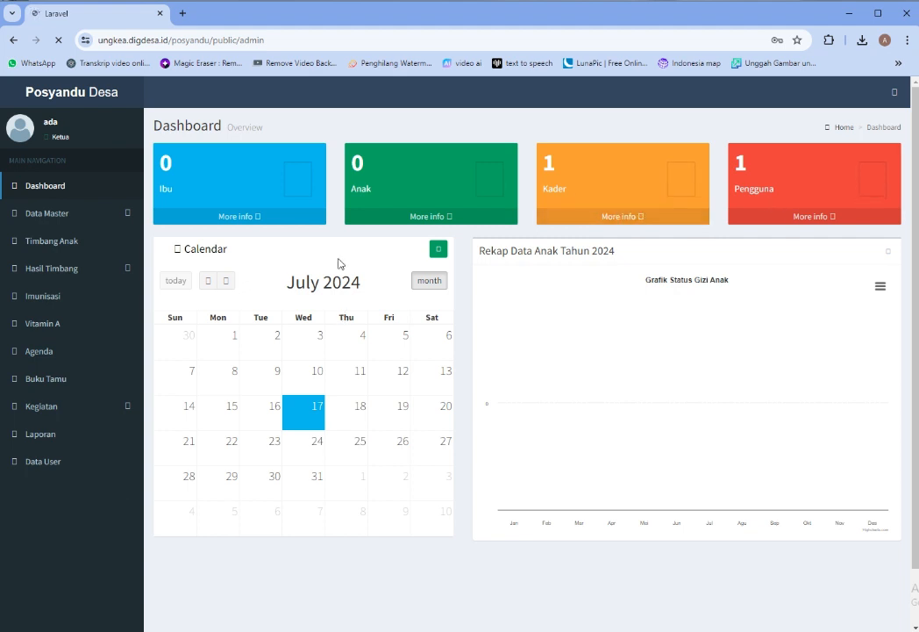
Decline saving the login password and start adding a new user account
scroll(630, 322, "down", 2)
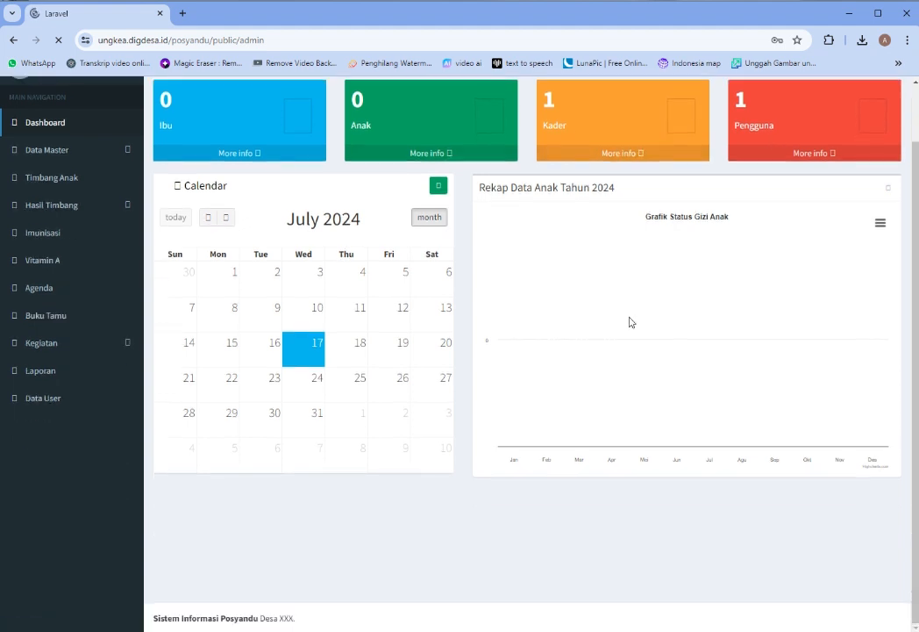
scroll(630, 322, "up", 2)
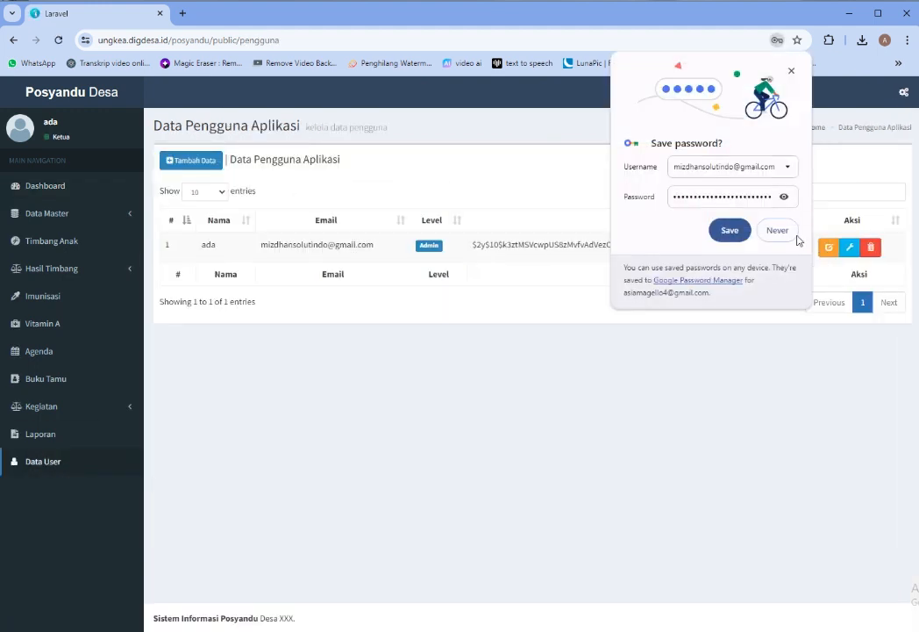
left_click(777, 229)
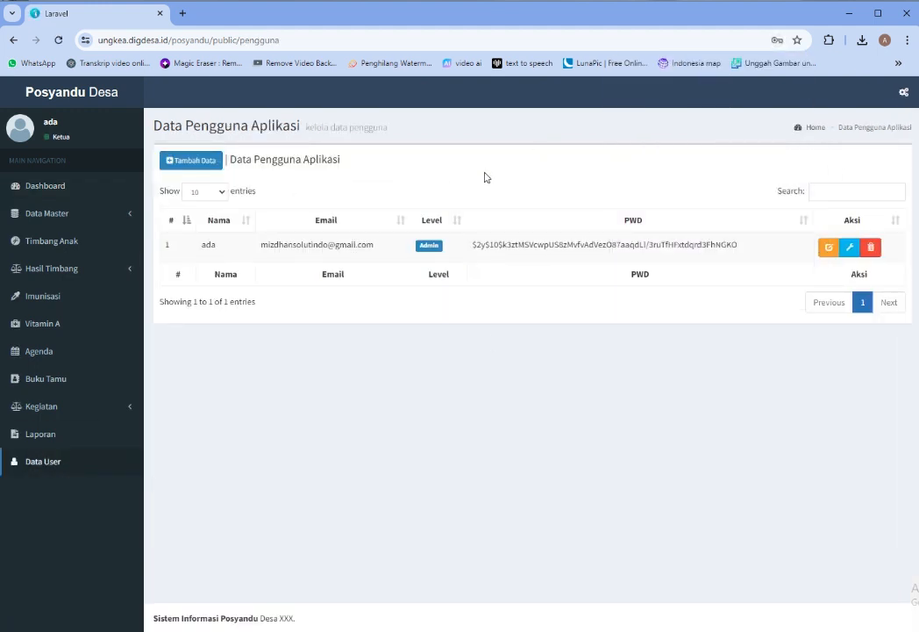
left_click(184, 162)
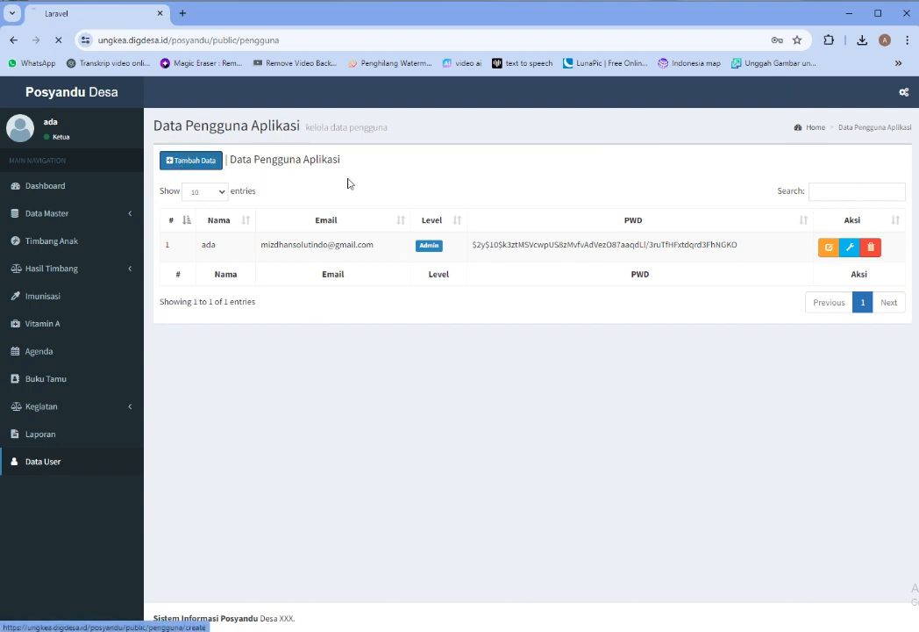
Set the new account's level to User Ibu, leaving the mother's name unselected
left_click(491, 196)
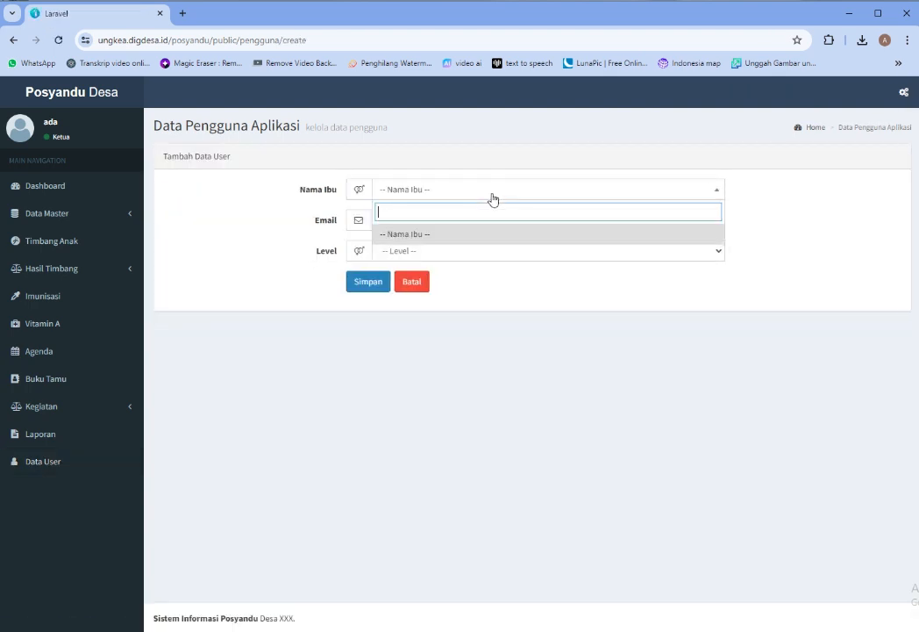
left_click(409, 253)
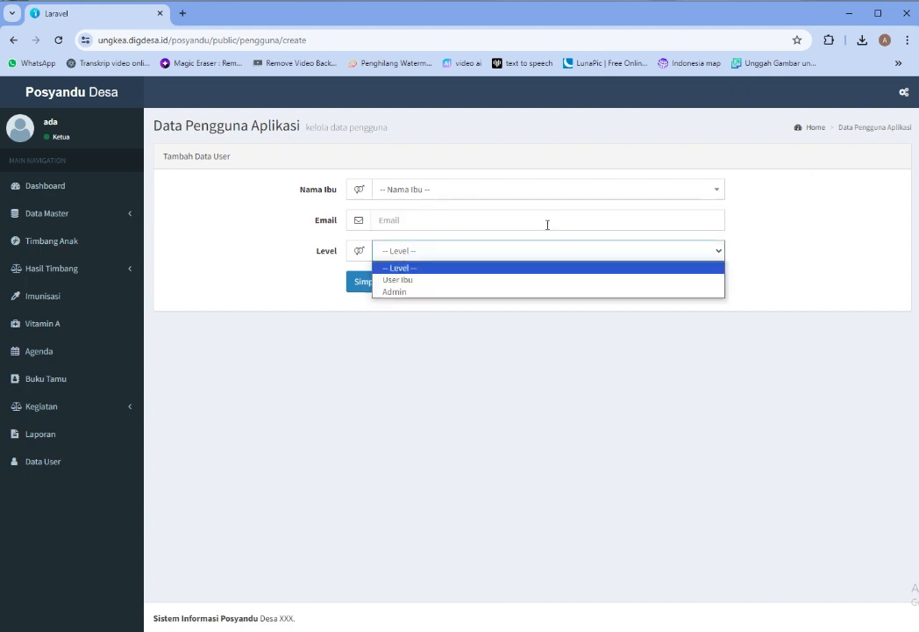
left_click(420, 281)
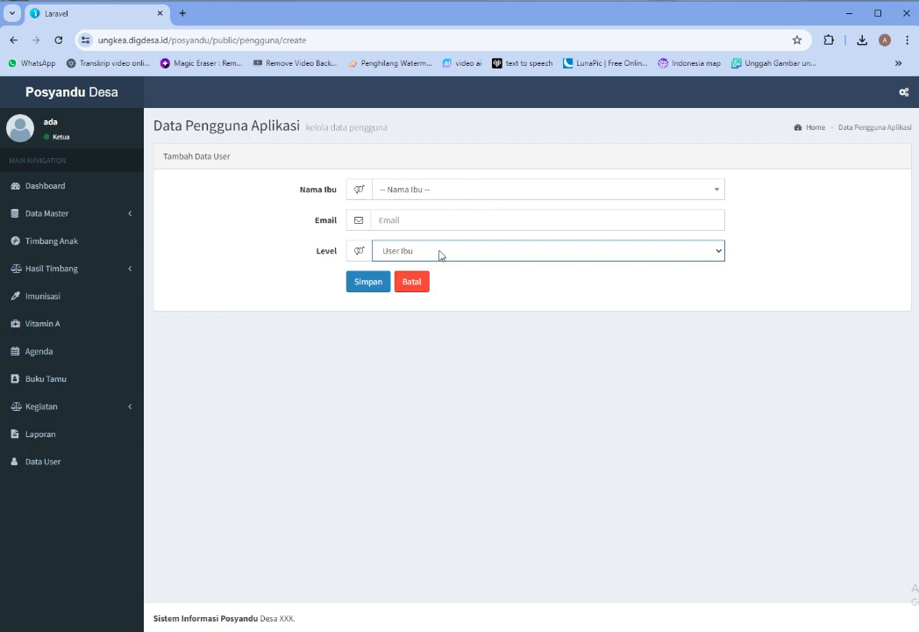
left_click(440, 256)
left_click(432, 255)
left_click(457, 193)
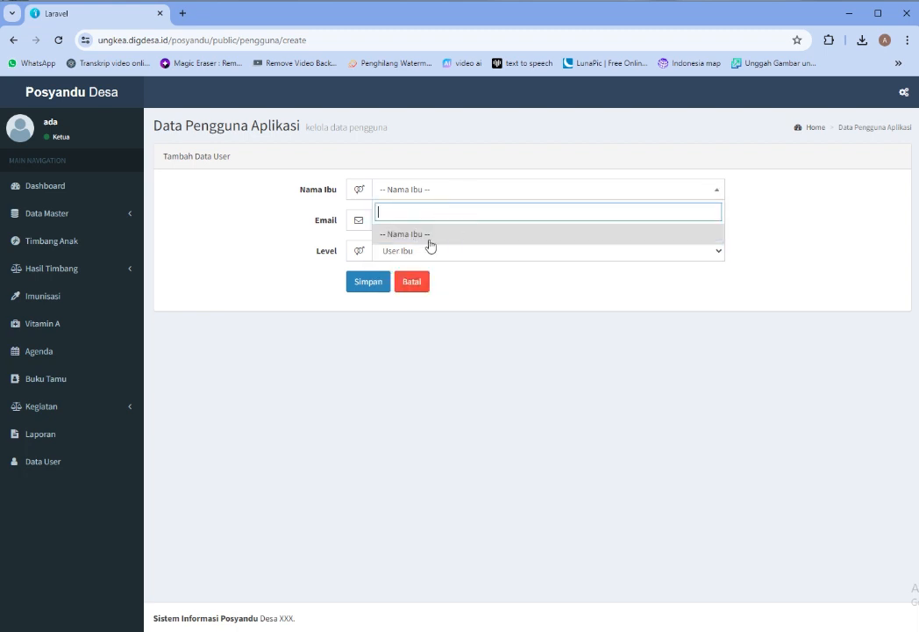
left_click(553, 331)
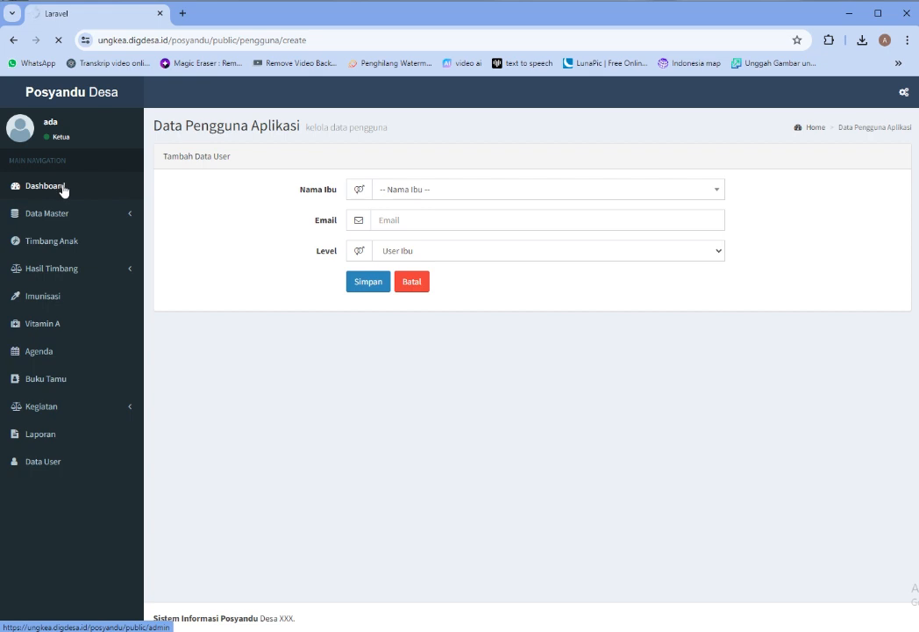
Check the Rekap Data Anak Tahun 2024 chart's export menu, close the extra tab, expand Data Master
right_click(63, 188)
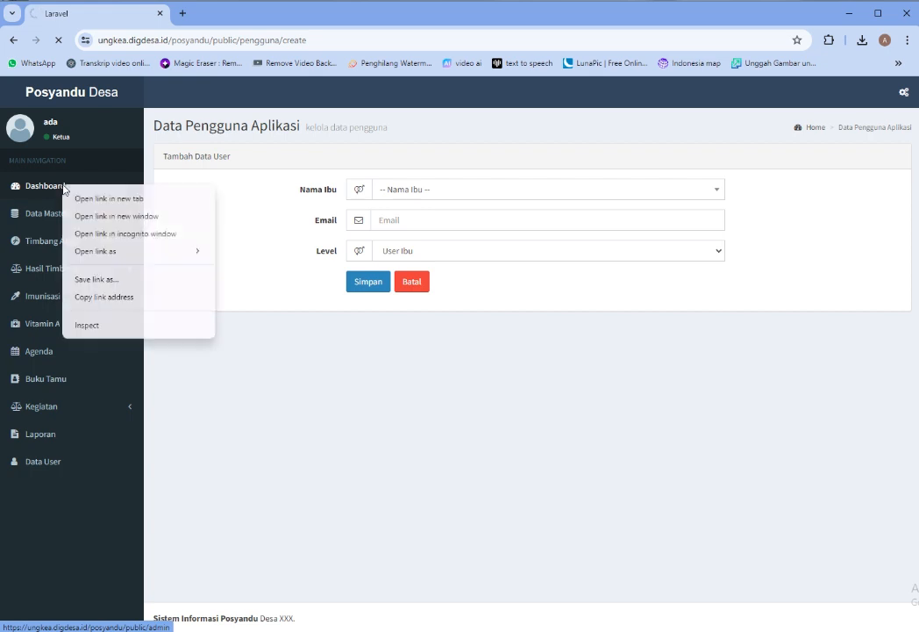
left_click(77, 198)
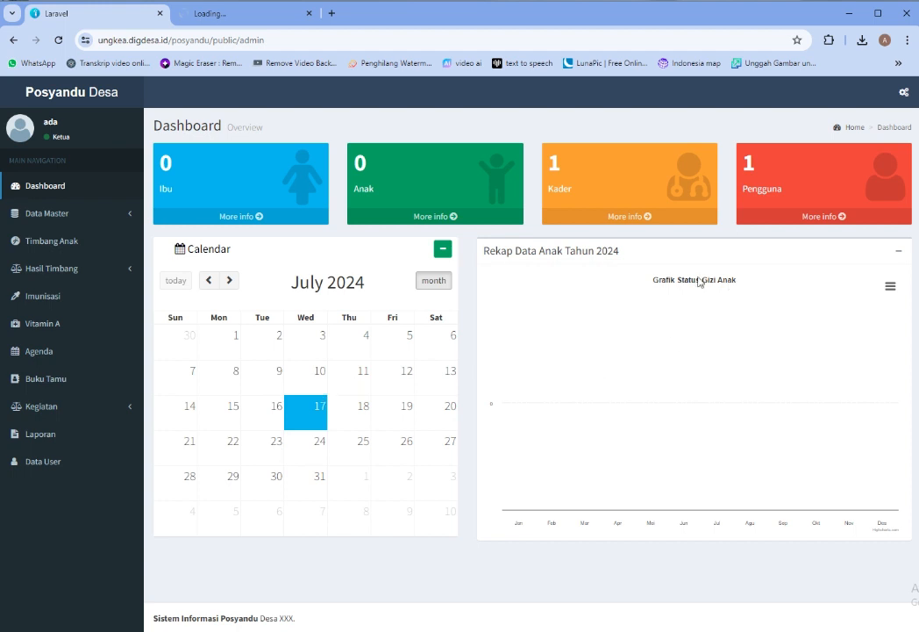
left_click_drag(491, 254, 659, 261)
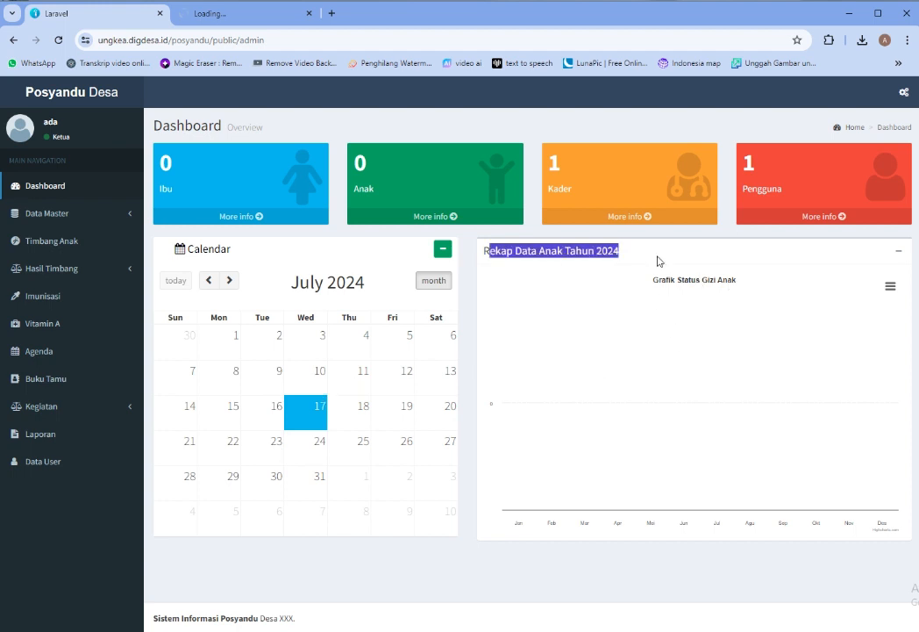
left_click(892, 290)
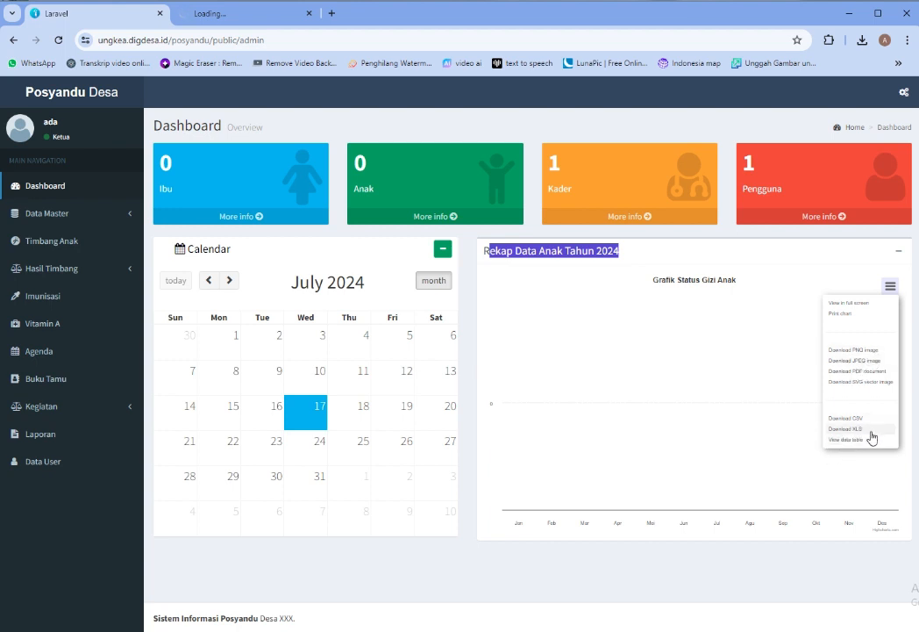
left_click(792, 323)
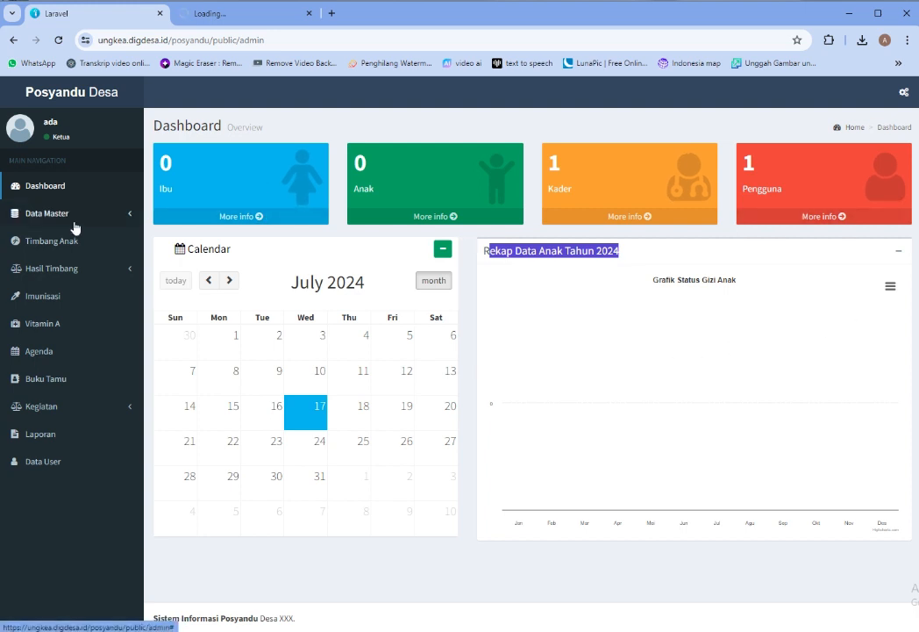
left_click(308, 13)
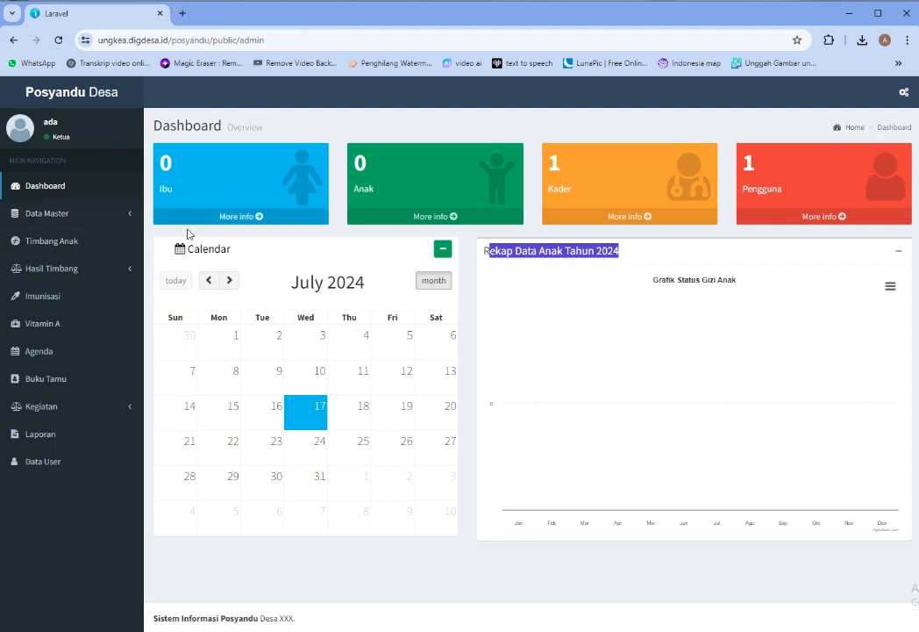
left_click(81, 216)
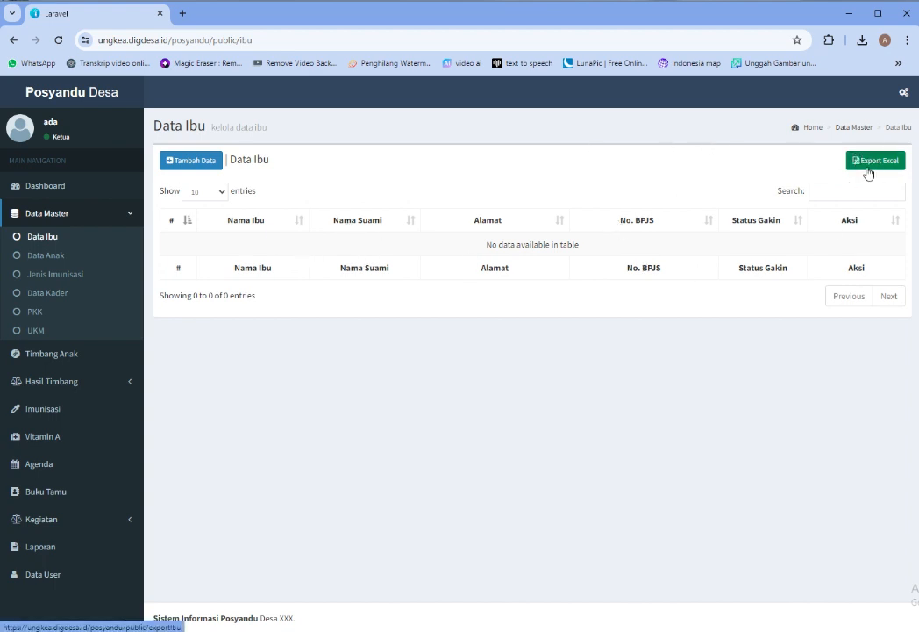
Start a new mother record with her name, husband's name and birthplace Ungkea
left_click(202, 164)
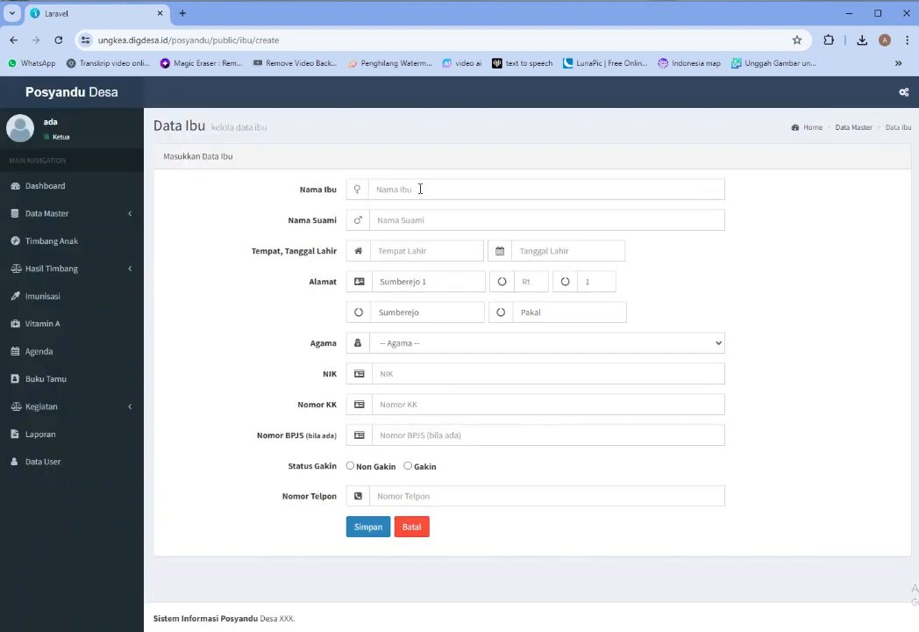
left_click(420, 188)
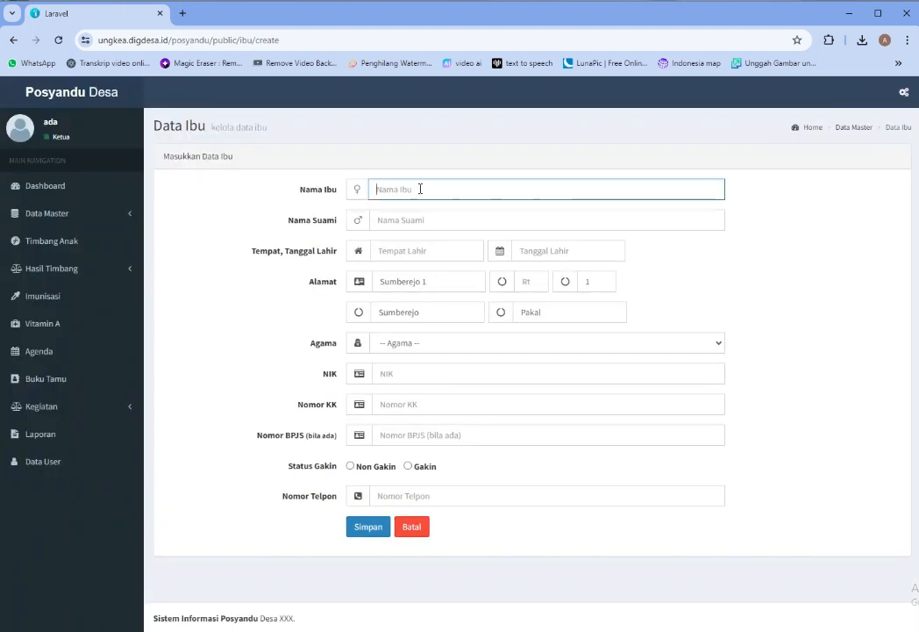
type("Aryanti")
left_click(425, 220)
type("Ikbal")
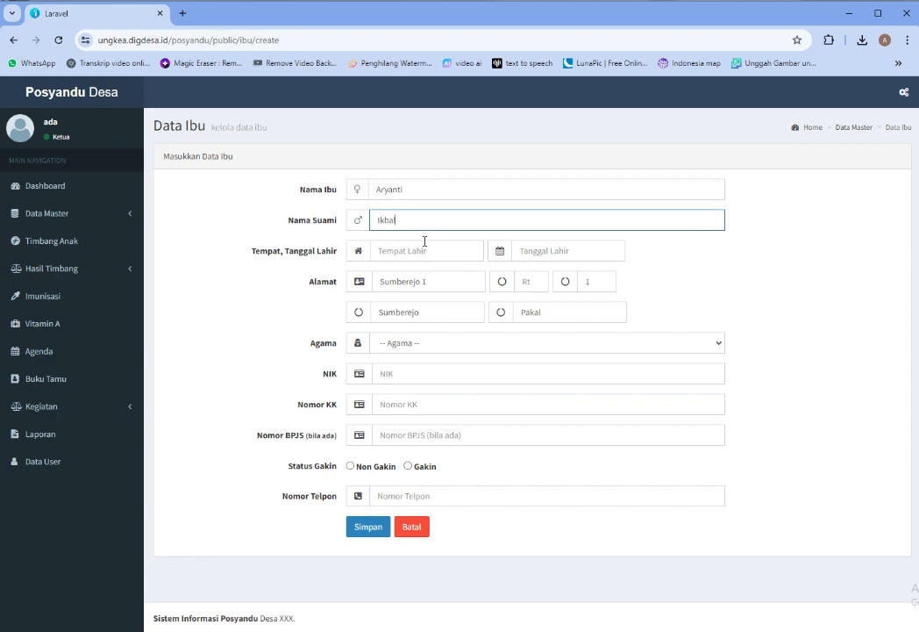
left_click(425, 251)
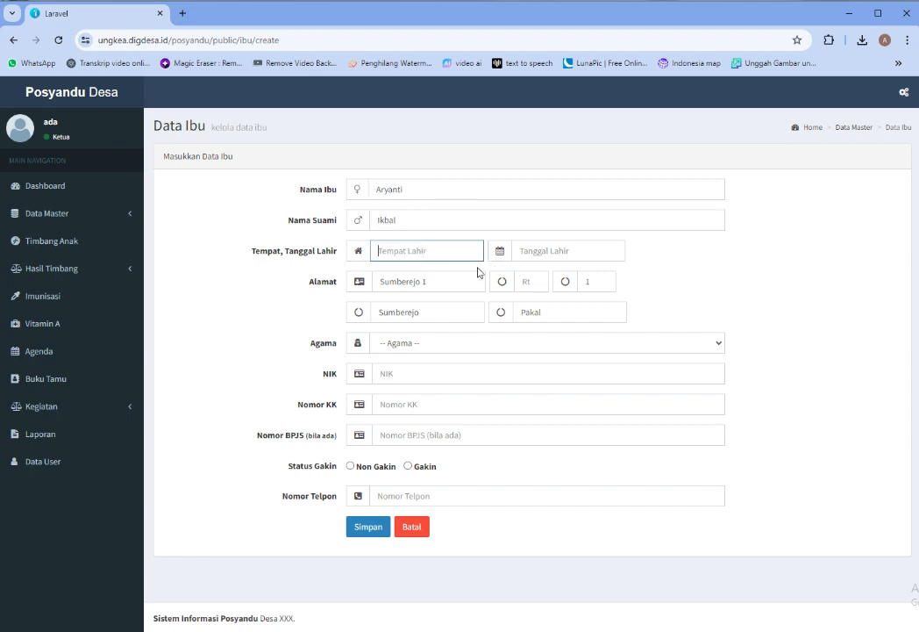
key("Return")
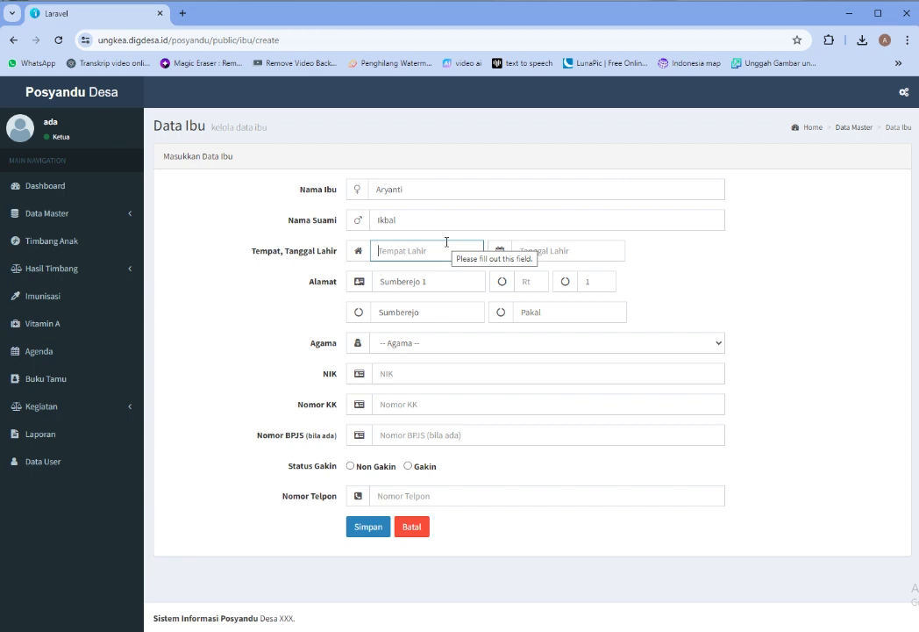
type("Ungke")
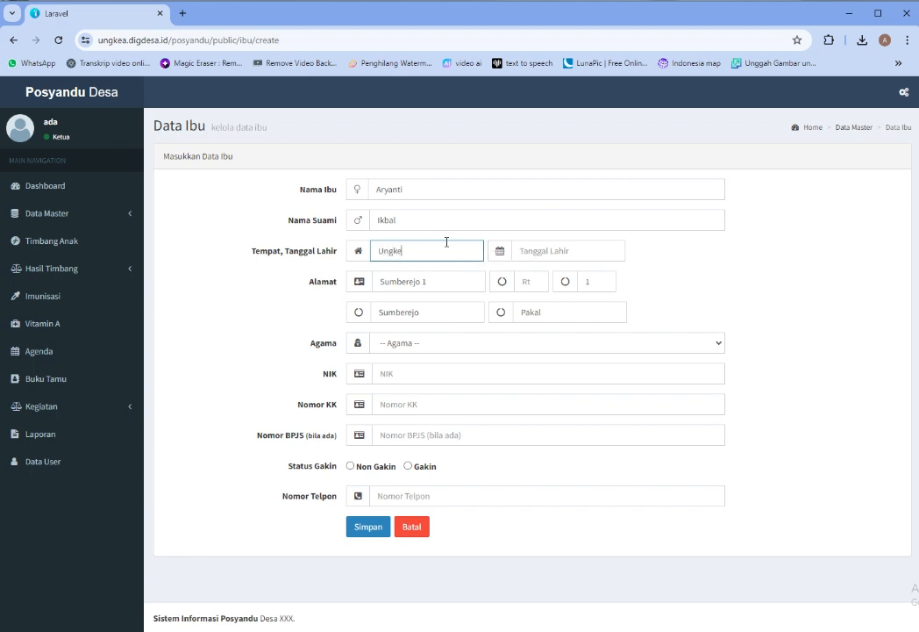
type("a")
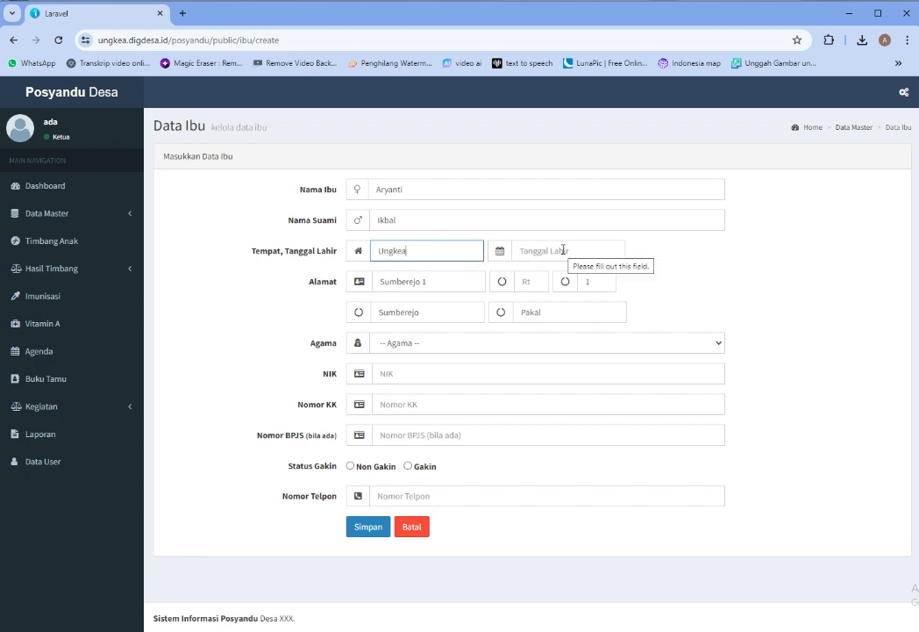
Set the mother's birth date to 1985/07/01
left_click(564, 250)
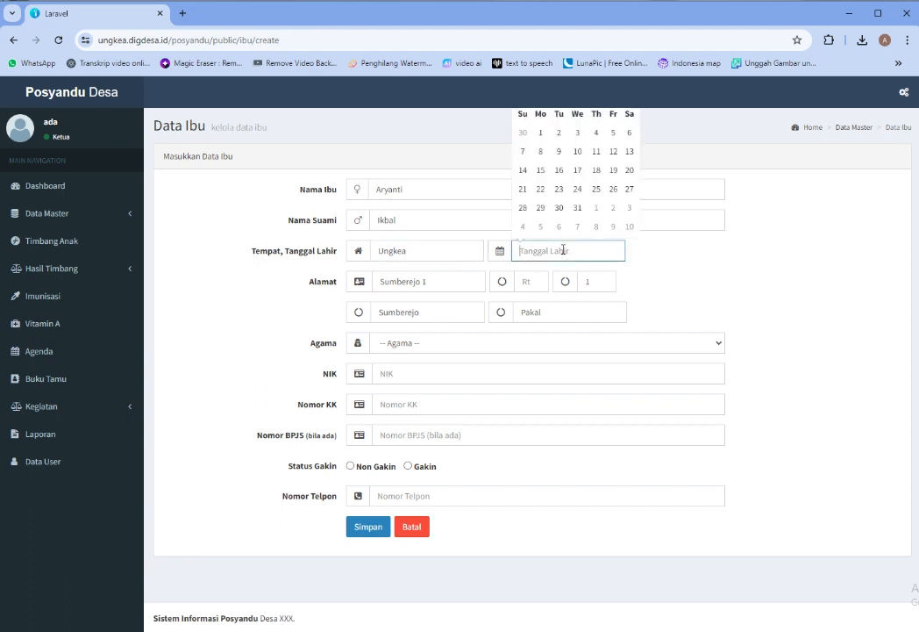
left_click(539, 134)
left_click(533, 251)
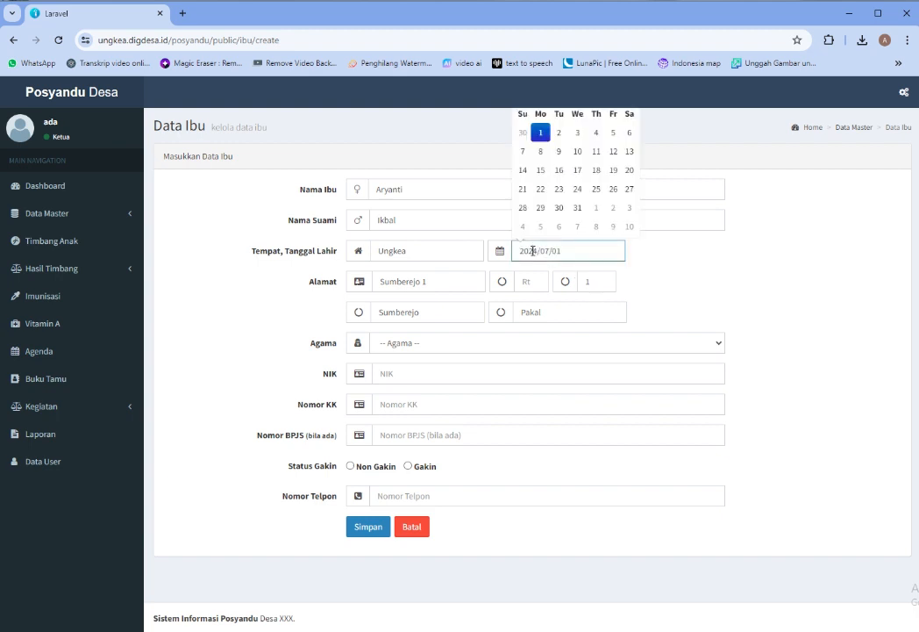
left_click_drag(529, 251, 520, 253)
type("1985")
Update the street address, set Rt 0 and Rw 1, and enter Petasia Timur
double_click(400, 281)
left_click(380, 282)
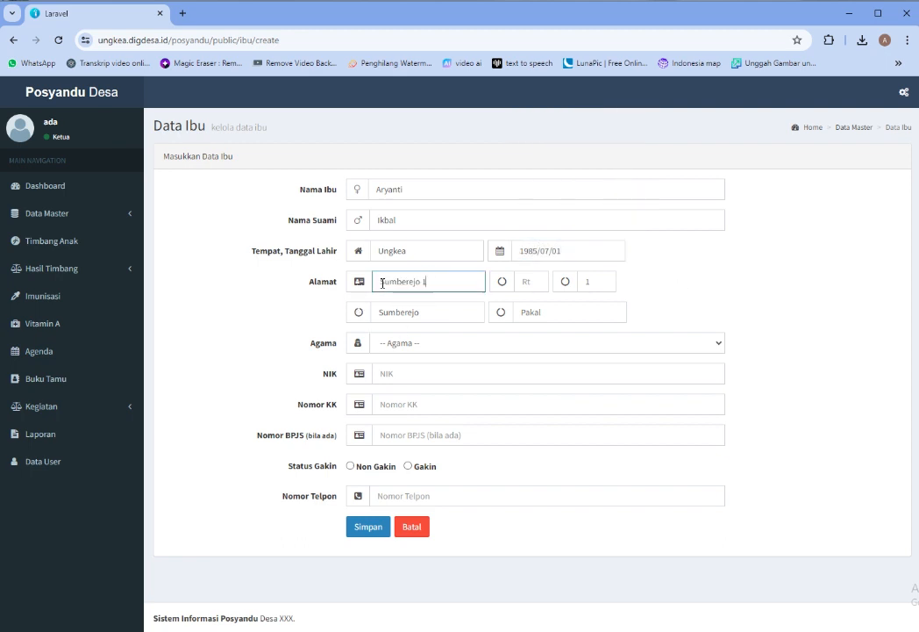
double_click(380, 282)
type("Ungkea")
left_click(535, 285)
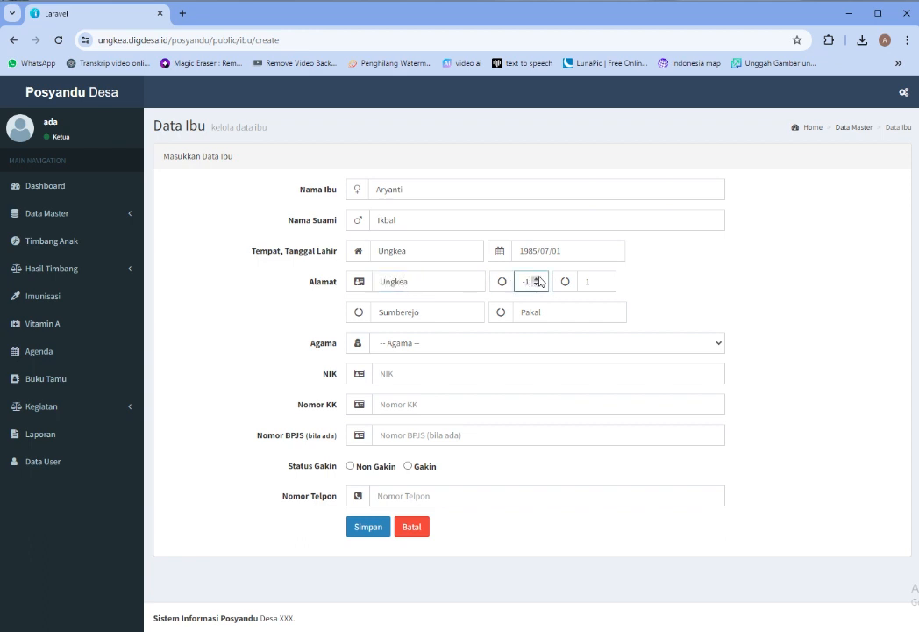
left_click(537, 278)
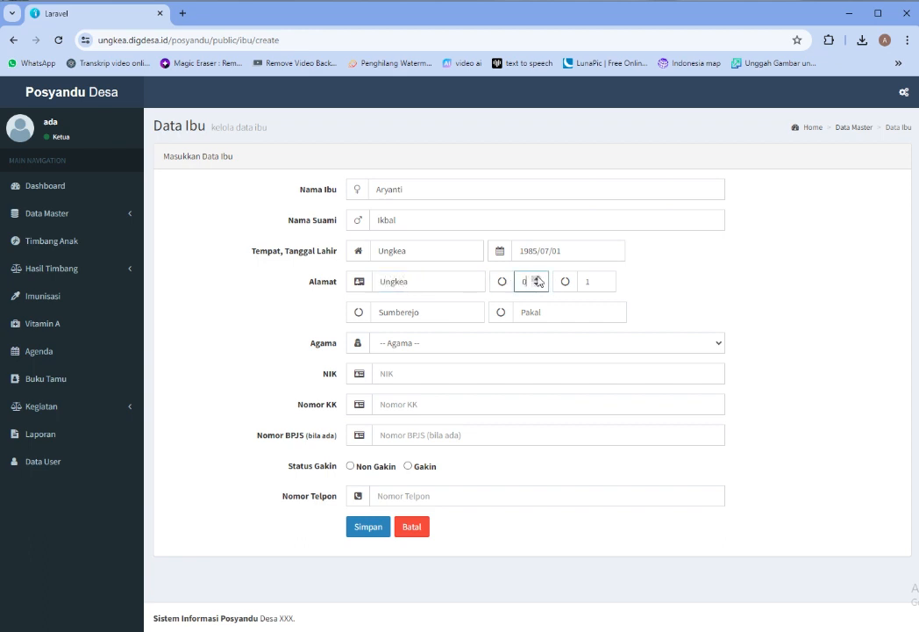
left_click(602, 278)
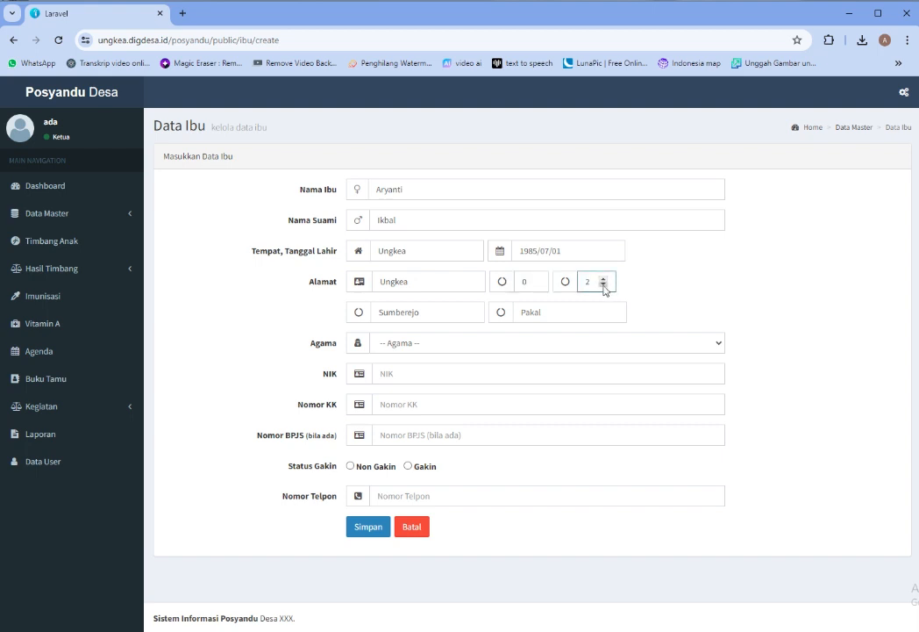
left_click(603, 285)
left_click_drag(431, 310, 364, 318)
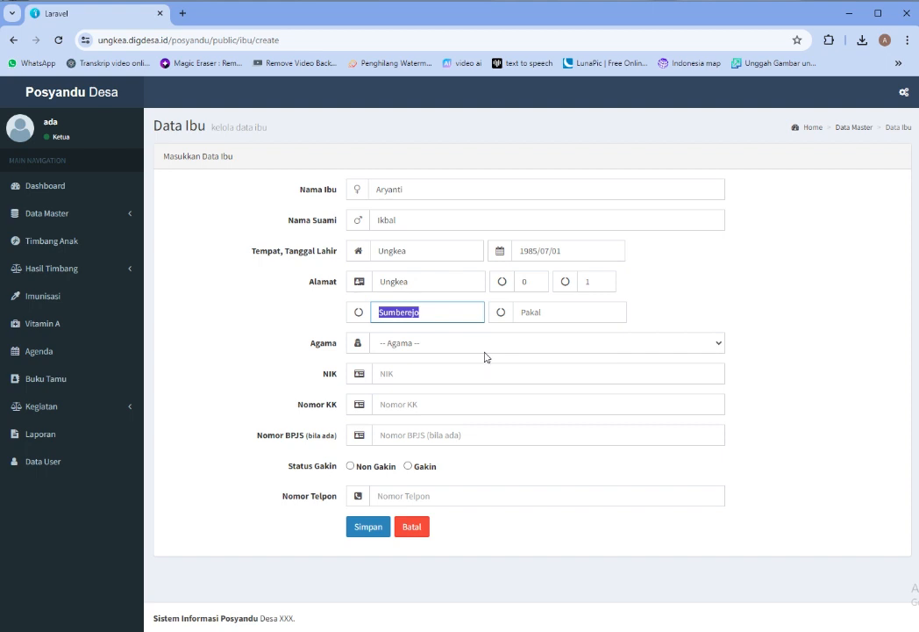
type("Petasia Timur")
key("Tab")
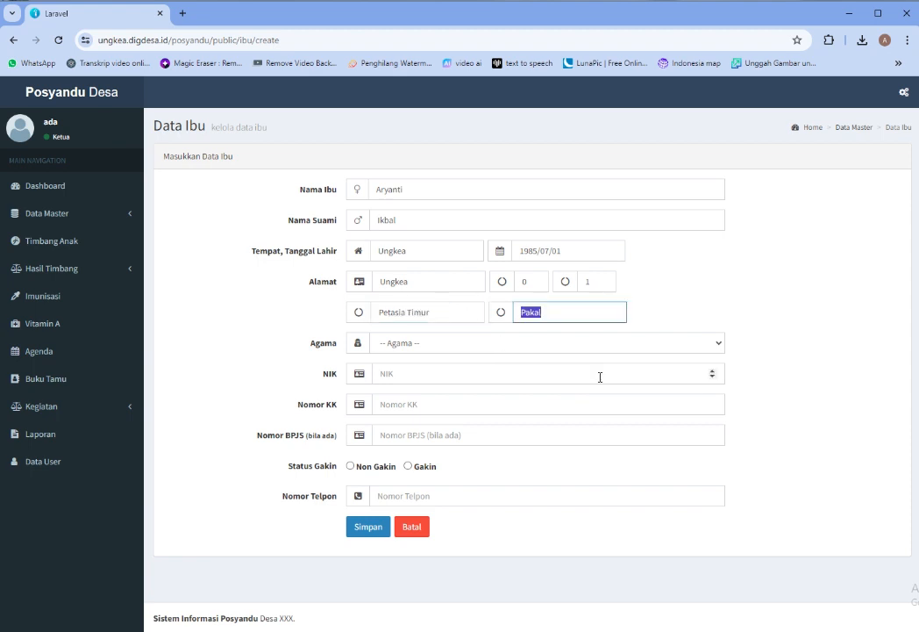
Enter the district Morowal and choose Islam as the religion
type("Morowali Utara")
left_click(503, 349)
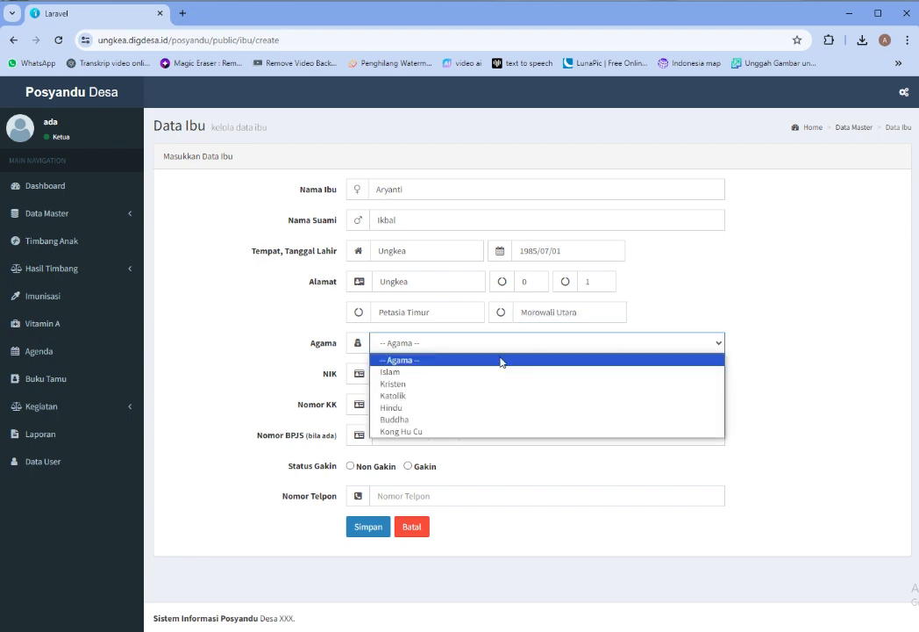
left_click(497, 371)
Enter the NIK and reuse the same number as the family card number
left_click(478, 367)
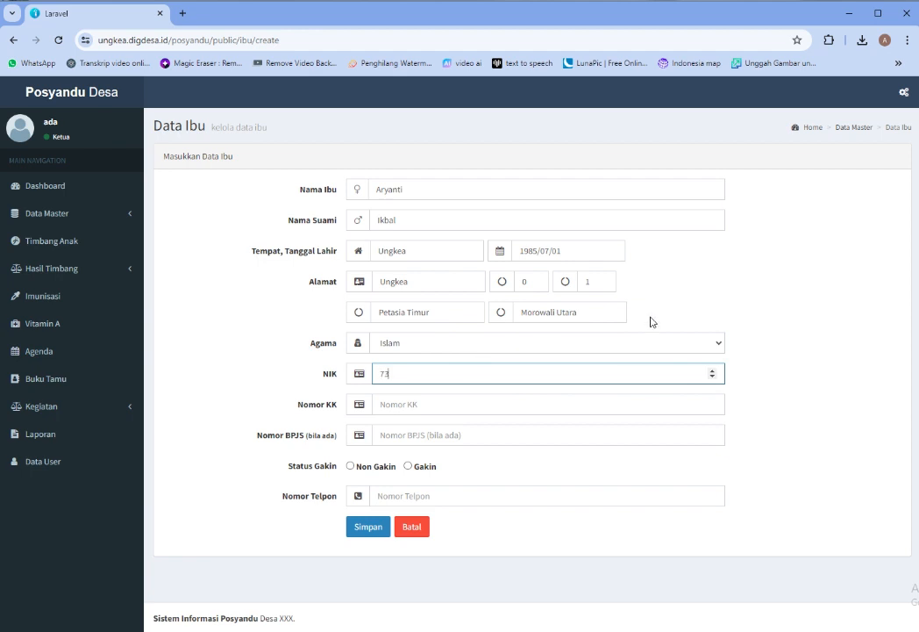
key("ctrl+a")
key("ctrl+c")
left_click(445, 404)
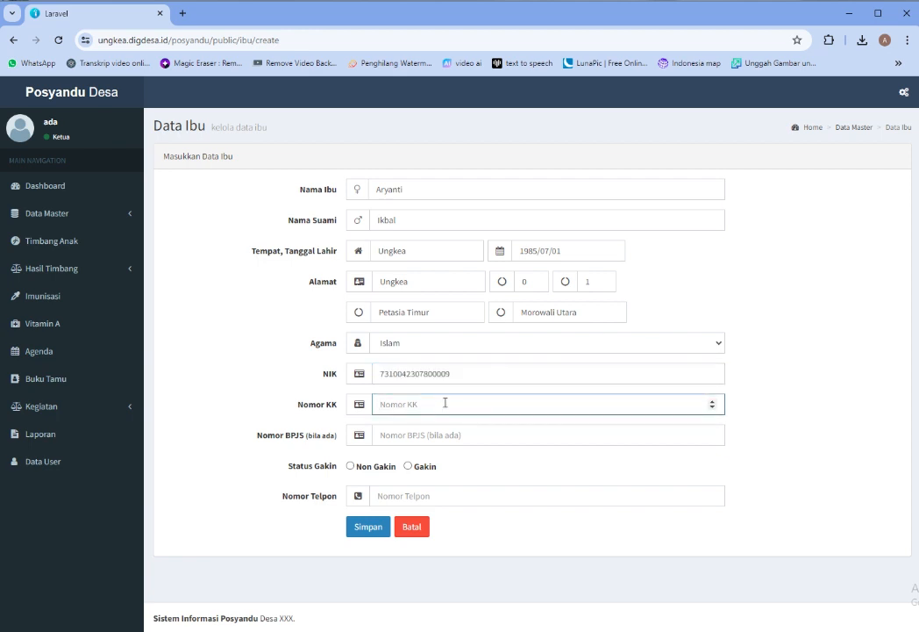
key("ctrl+v")
Mark the mother as Gakin, enter her phone number and save the record
left_click(421, 469)
left_click(376, 494)
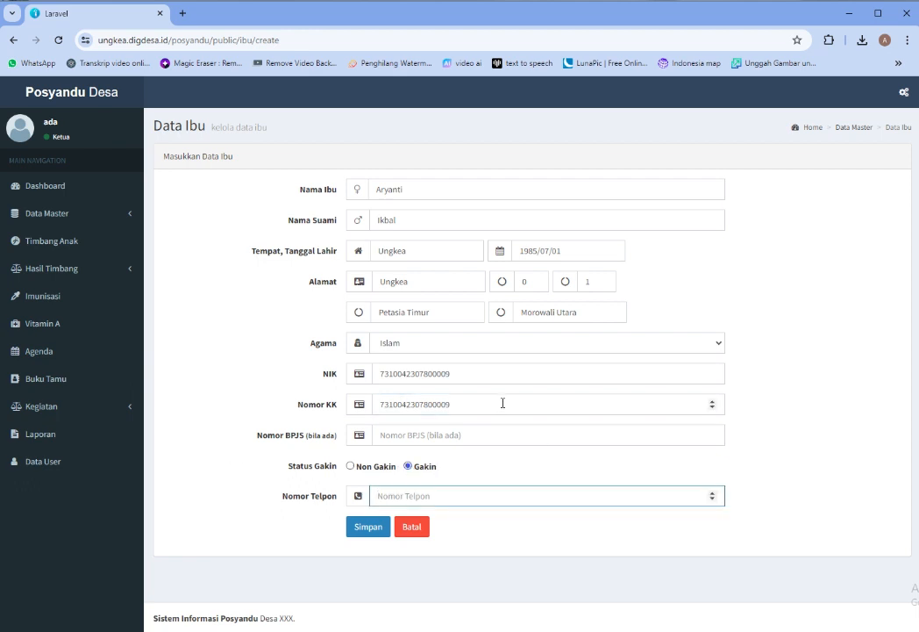
left_click(370, 529)
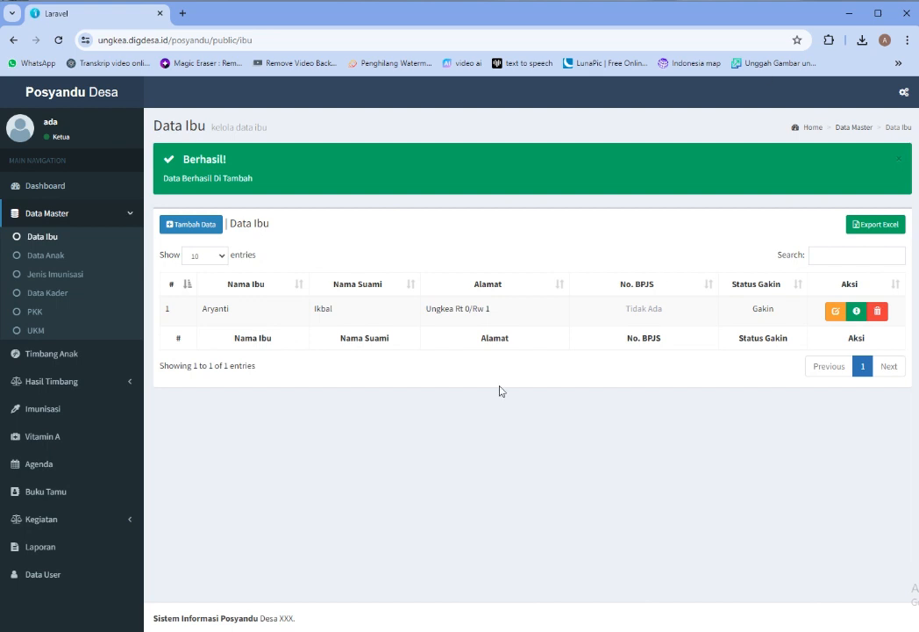
Review the new mother's detail page, then go to Data Master > Data Anak
left_click_drag(223, 310, 732, 429)
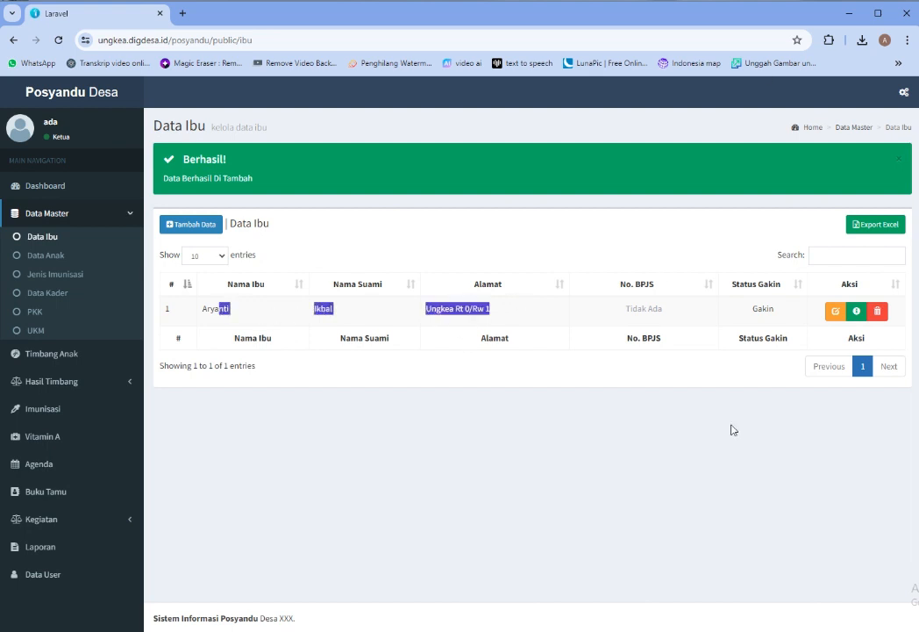
left_click(771, 336)
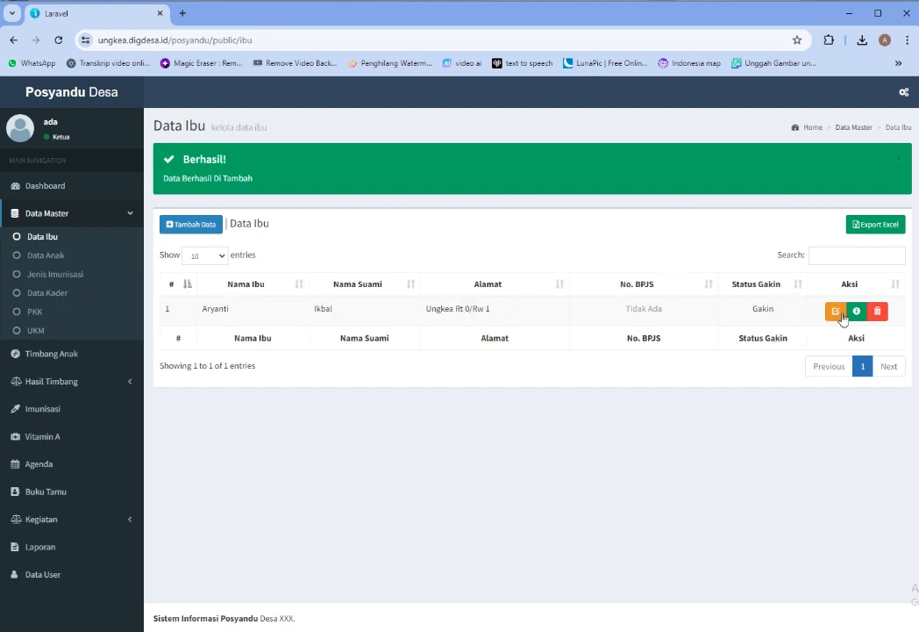
left_click(857, 311)
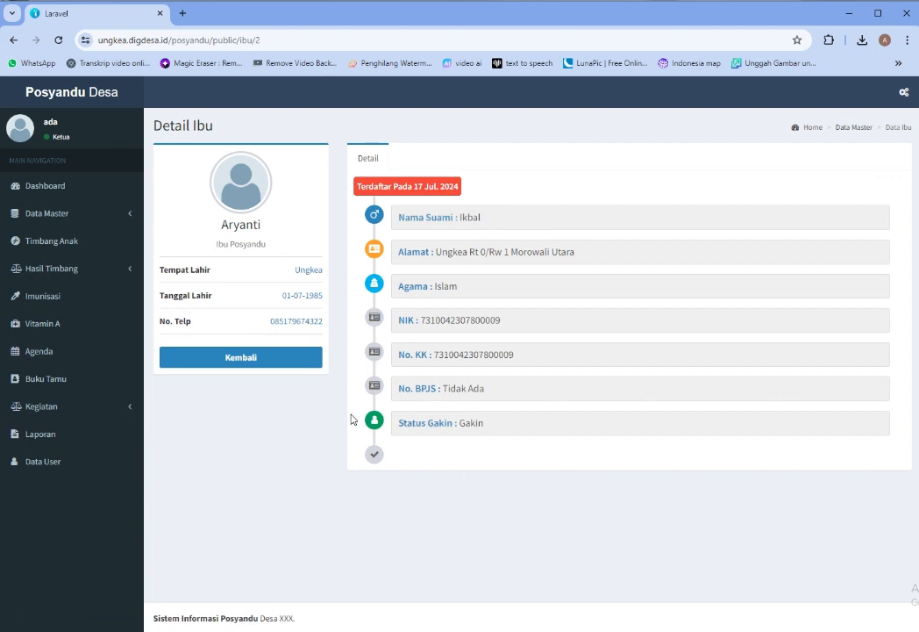
left_click(112, 218)
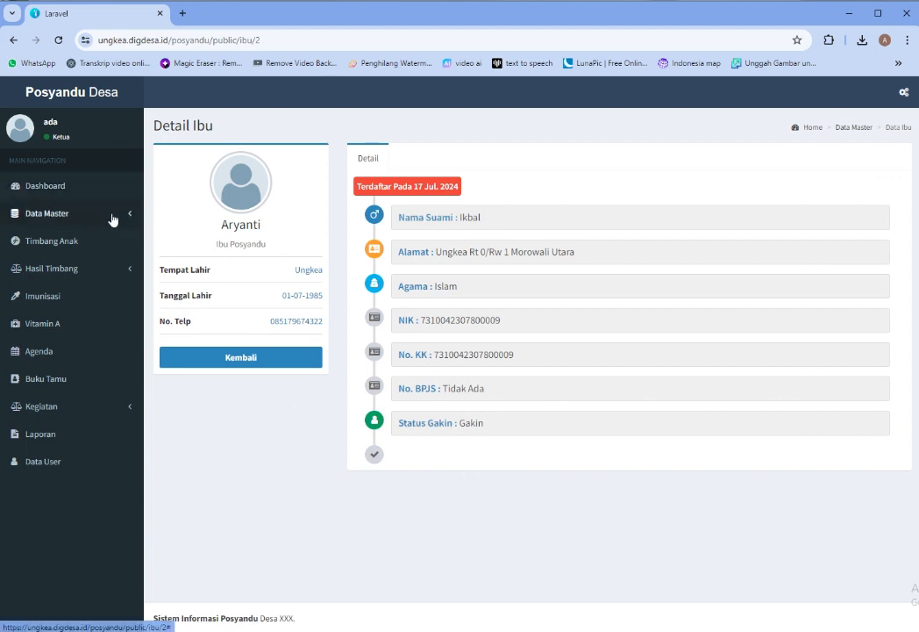
left_click(39, 257)
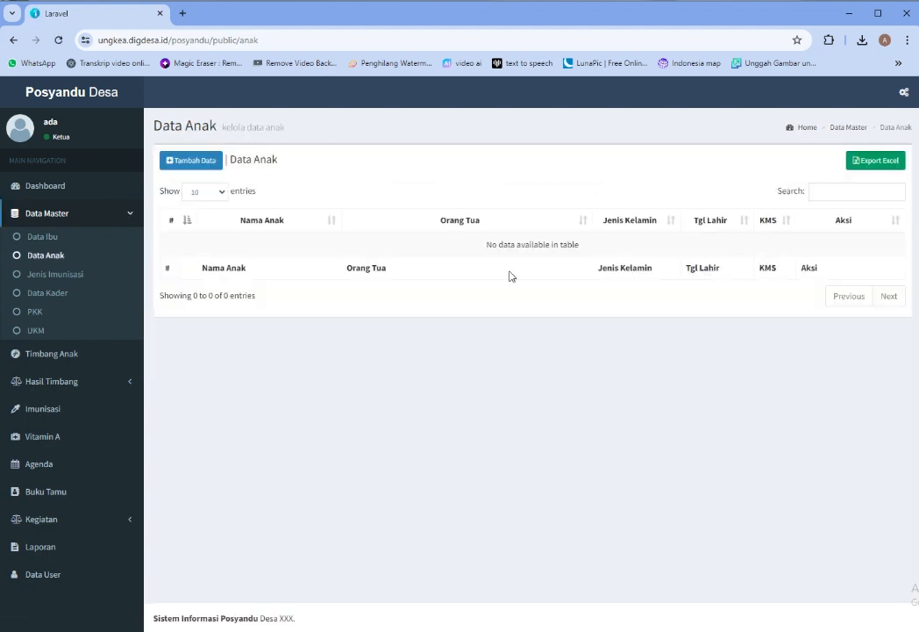
Start a new child record with the child's name, the new parent couple and birthplace Ungkea
left_click(185, 164)
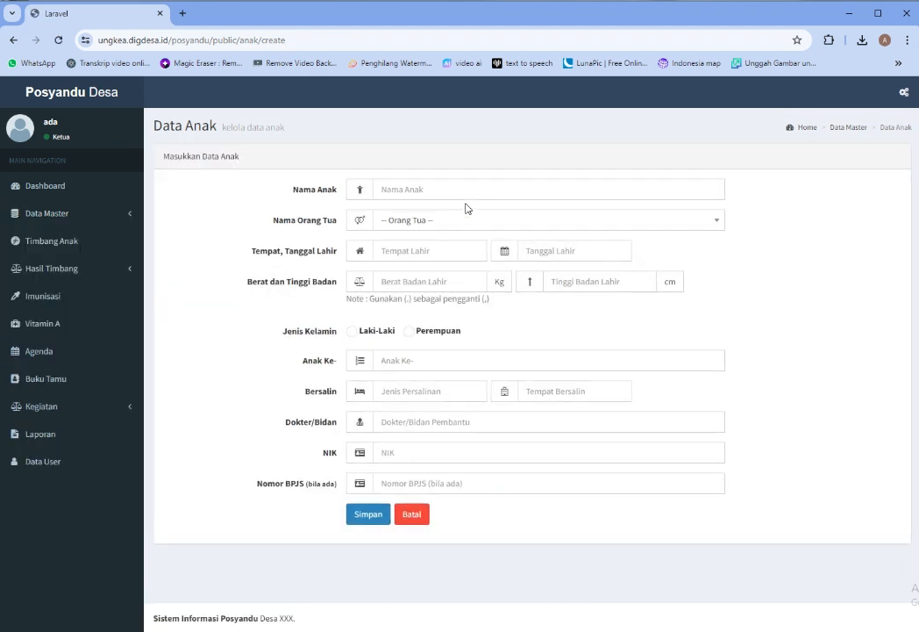
left_click(421, 186)
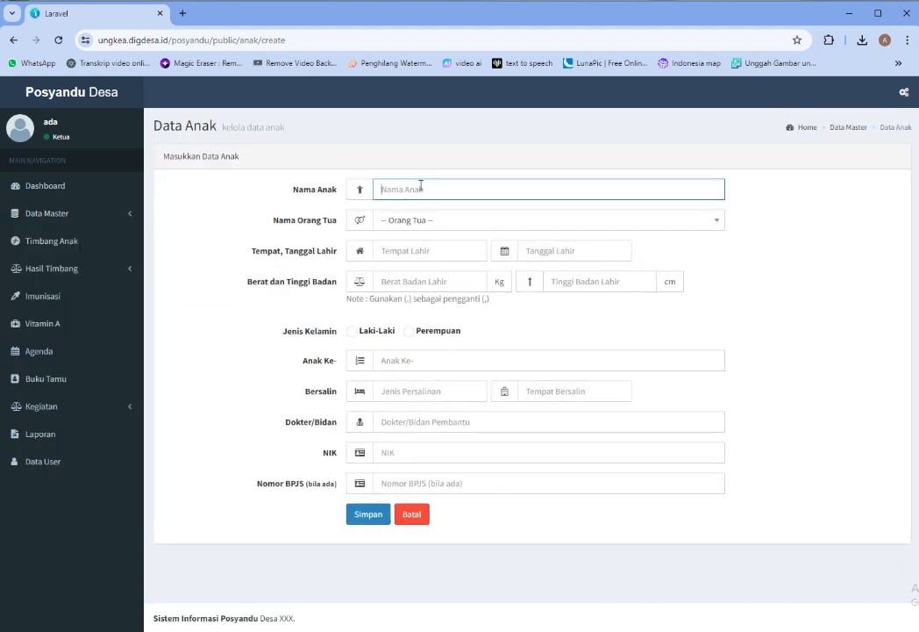
type("Bintang")
left_click(465, 222)
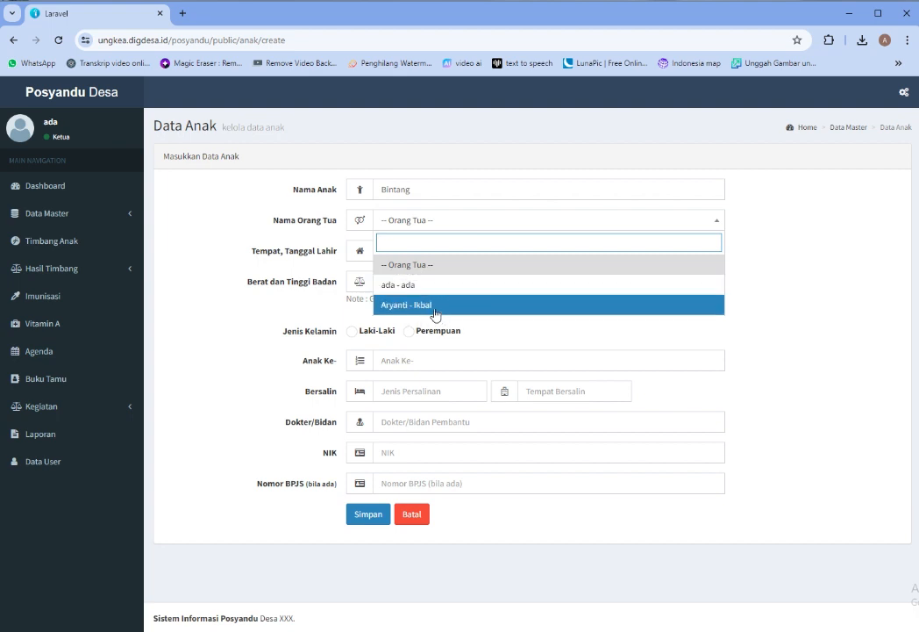
left_click(437, 309)
left_click(433, 248)
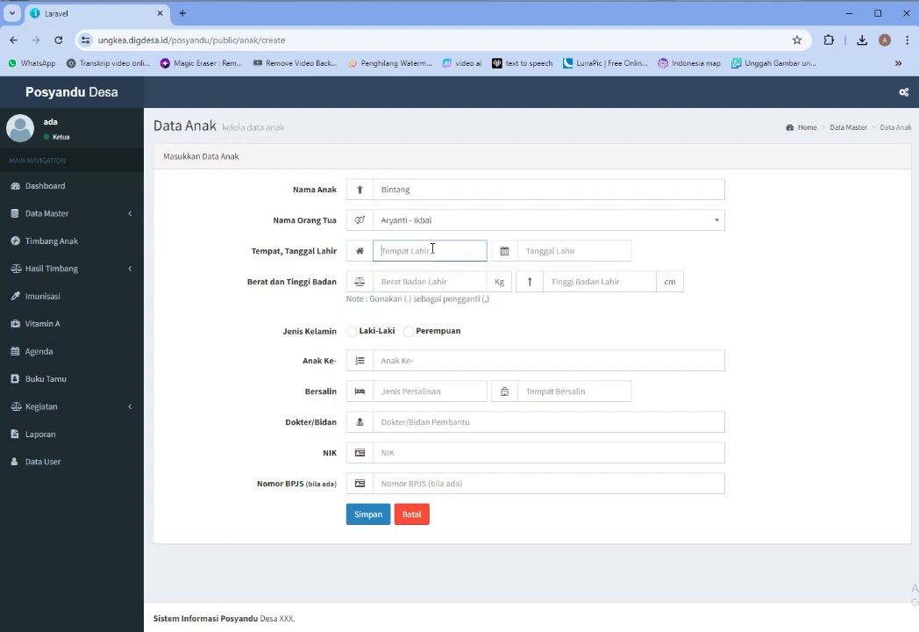
type("Ungkea")
left_click(552, 246)
left_click(567, 169)
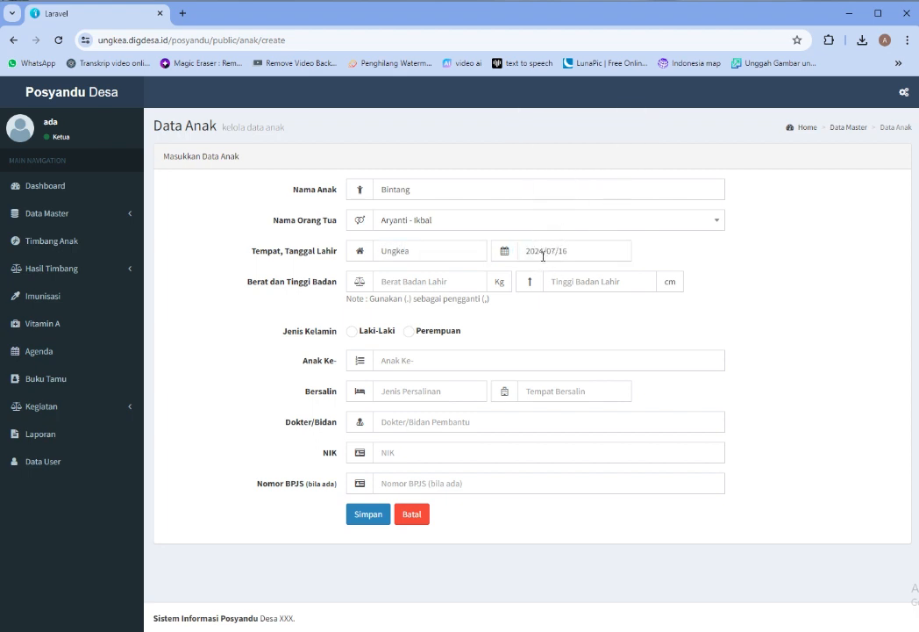
left_click_drag(544, 253, 531, 253)
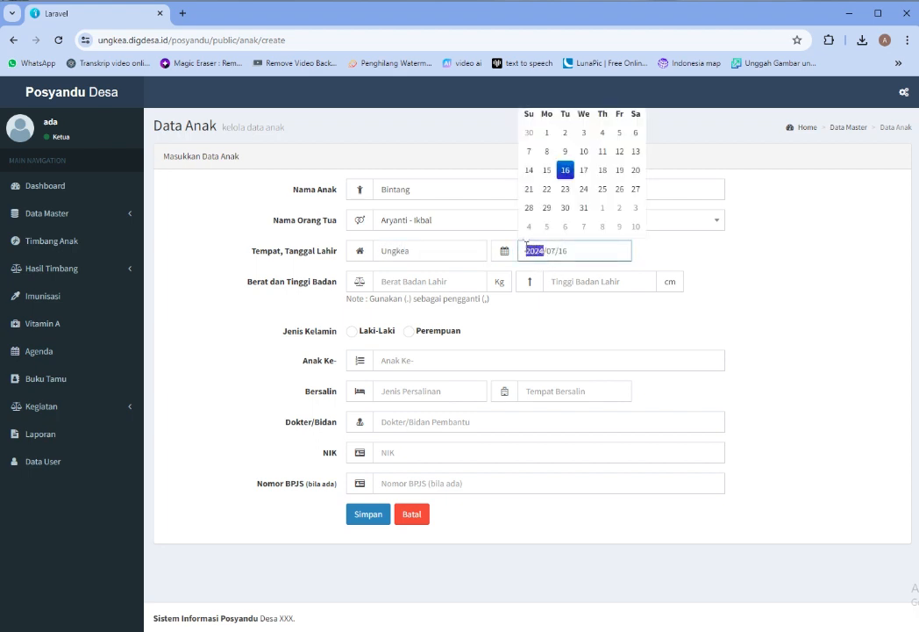
type("20")
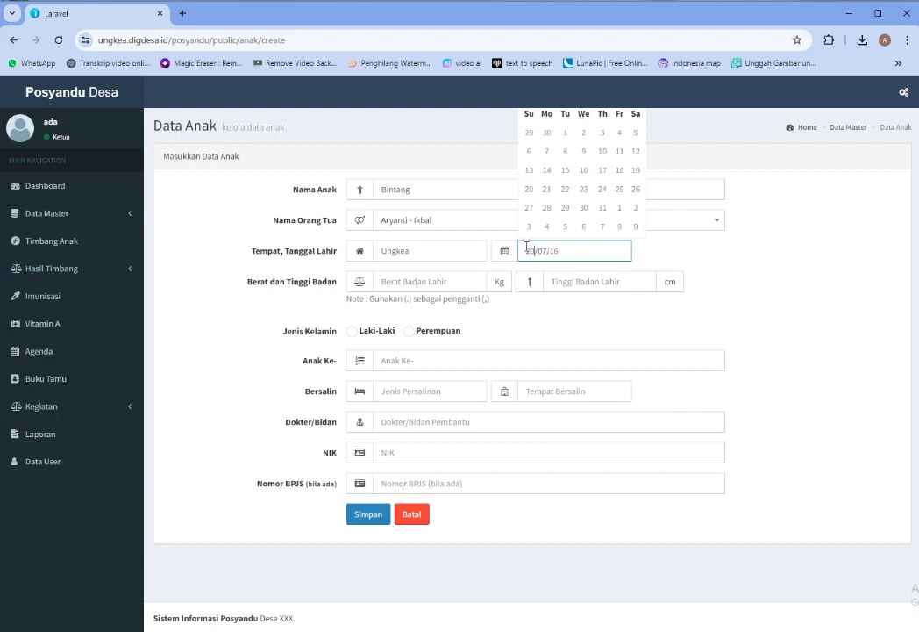
type("8")
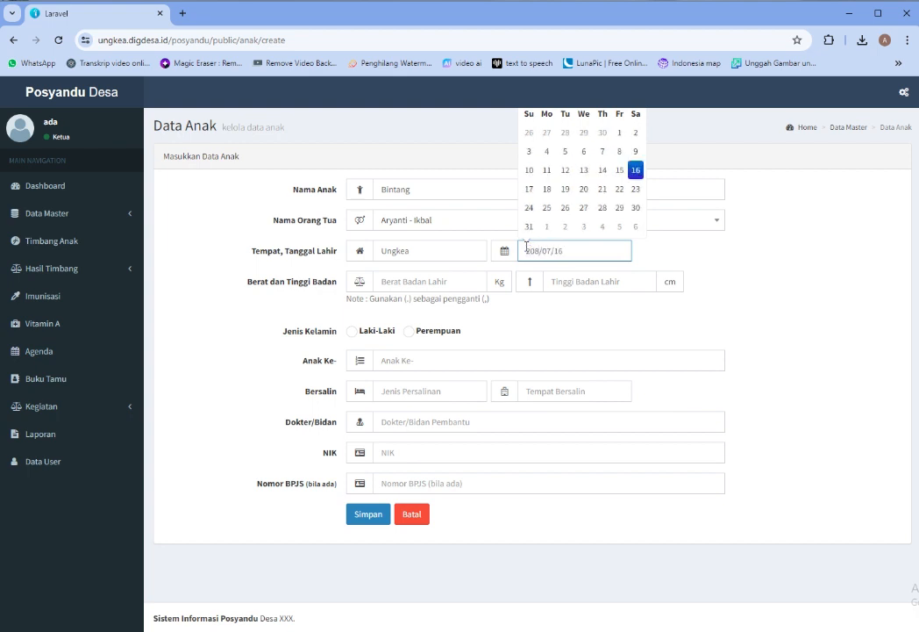
type("0")
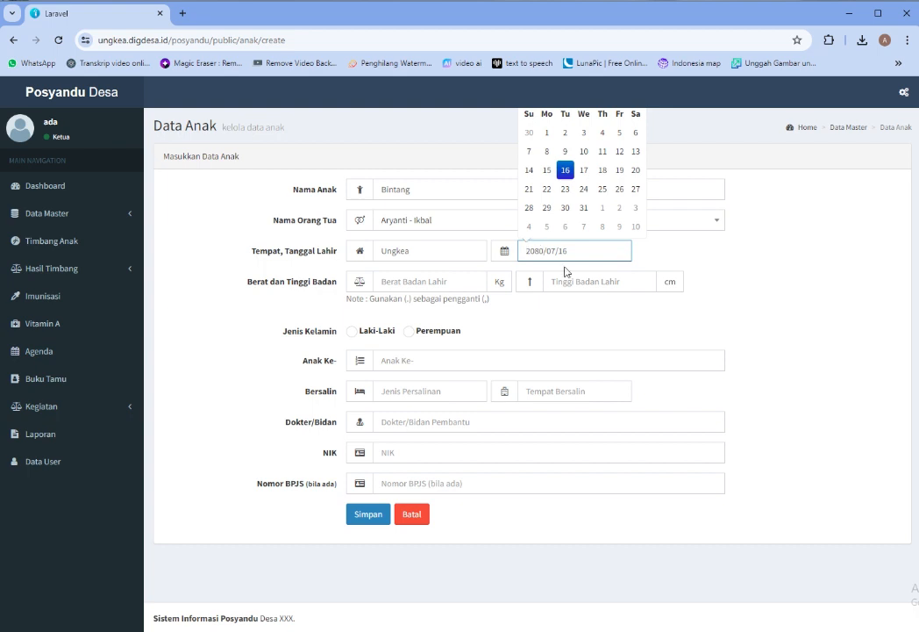
key("BackSpace")
key("BackSpace")
type("0")
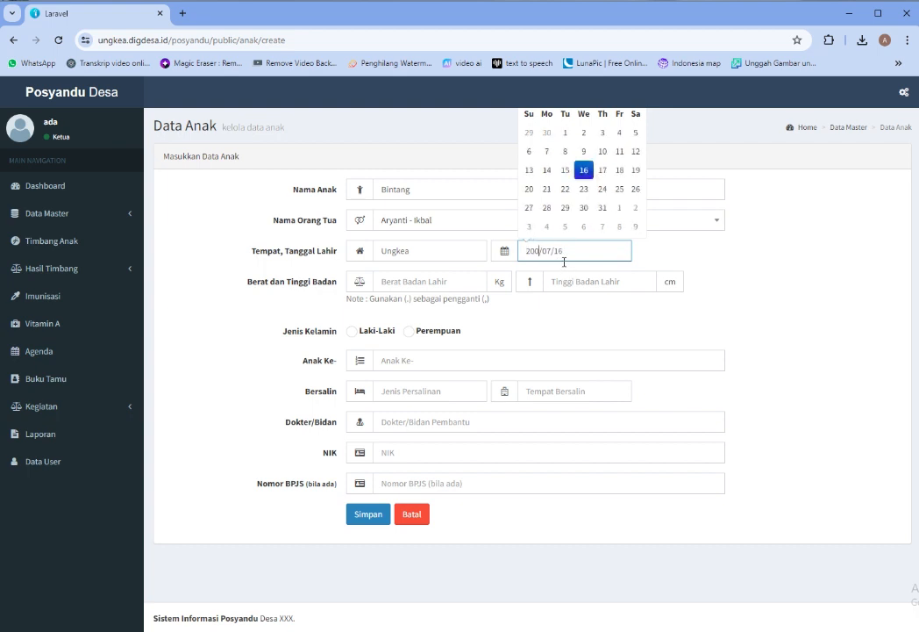
type("8")
left_click(425, 279)
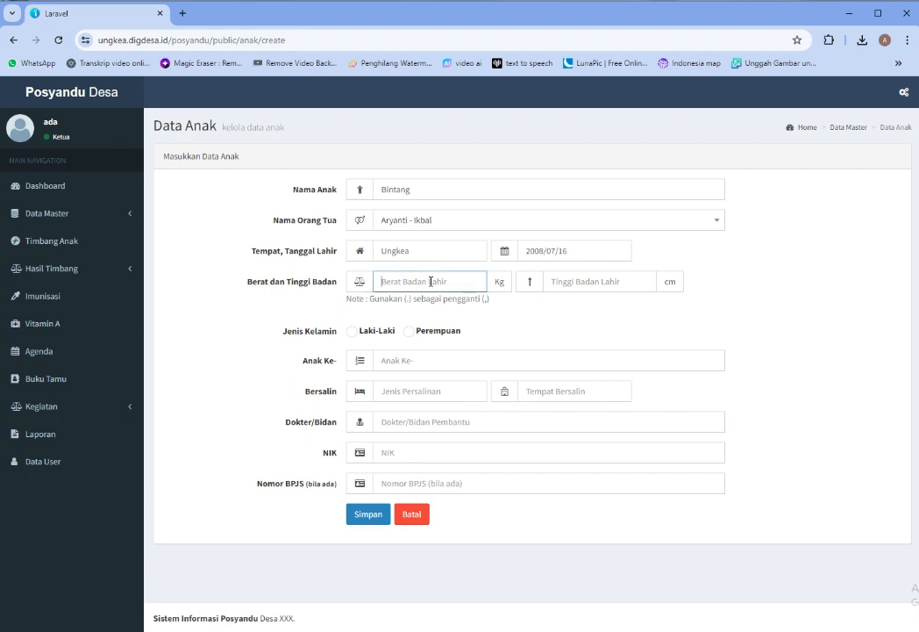
Enter birth weight 25 and length 50, mark Laki-Laki, and set Anak Ke 1
type("25")
left_click(619, 280)
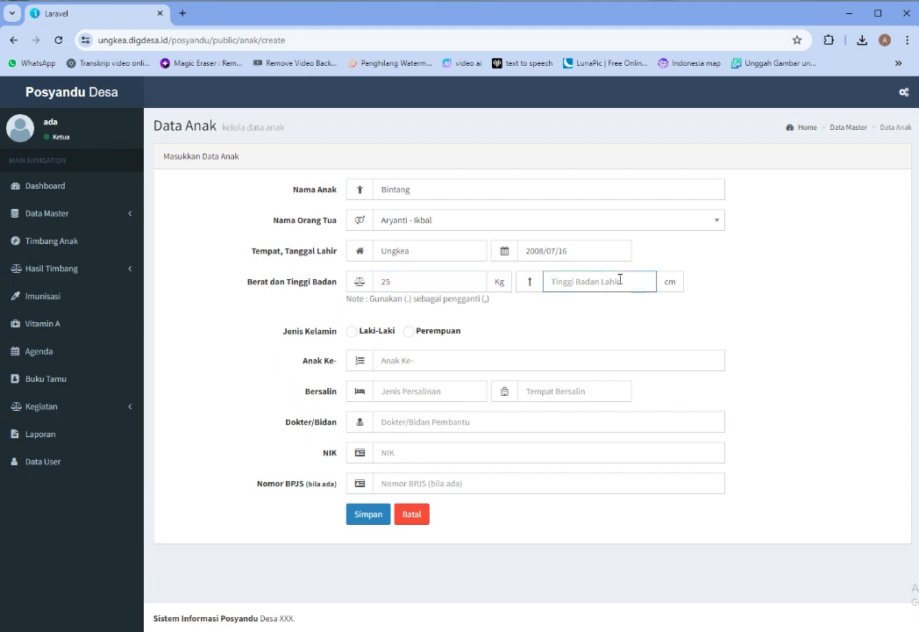
type("6")
key("BackSpace")
type("50")
left_click(352, 331)
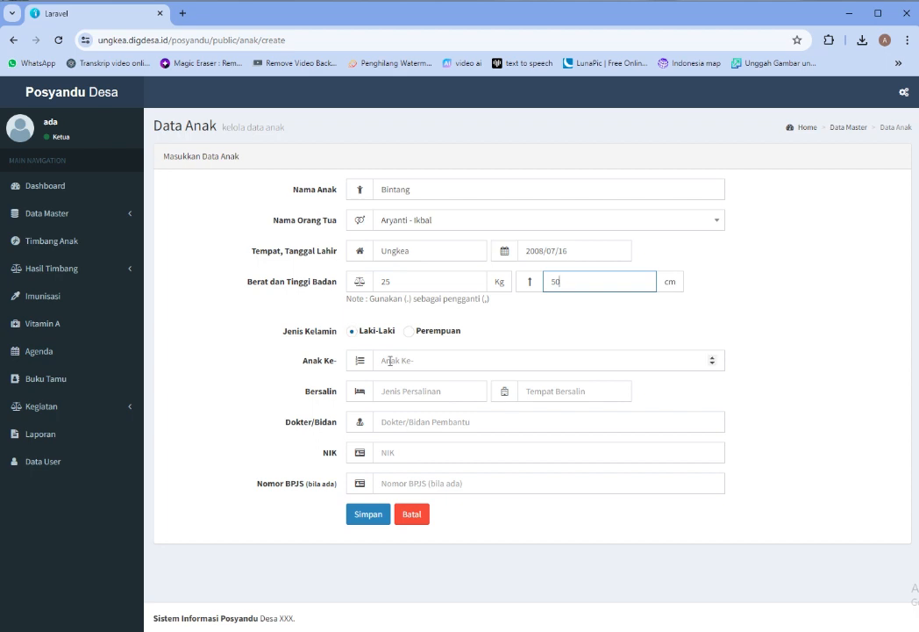
left_click(390, 360)
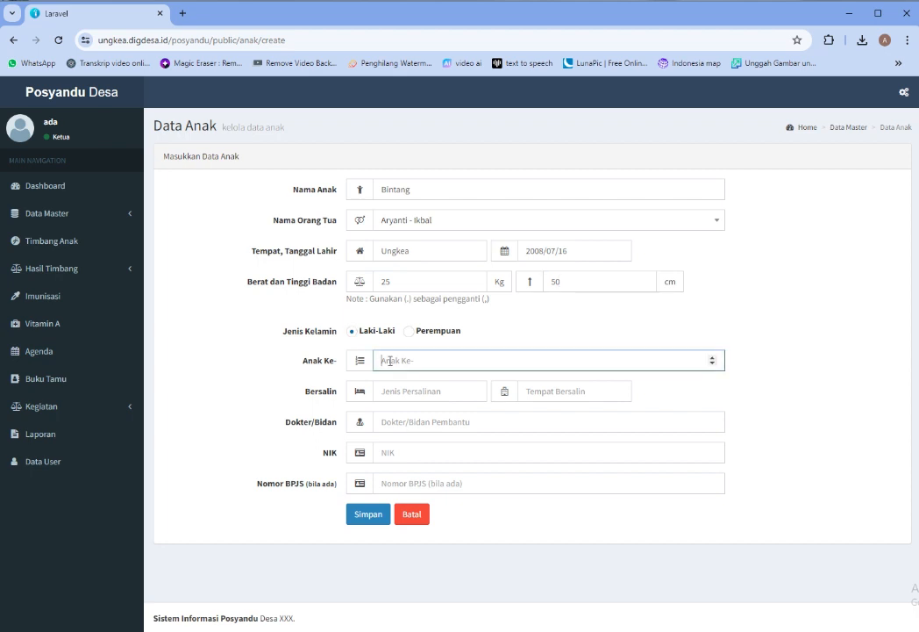
left_click(711, 357)
Set Normal delivery at Posyandu, enter the midwife's name, leave NIK empty and save
left_click(448, 396)
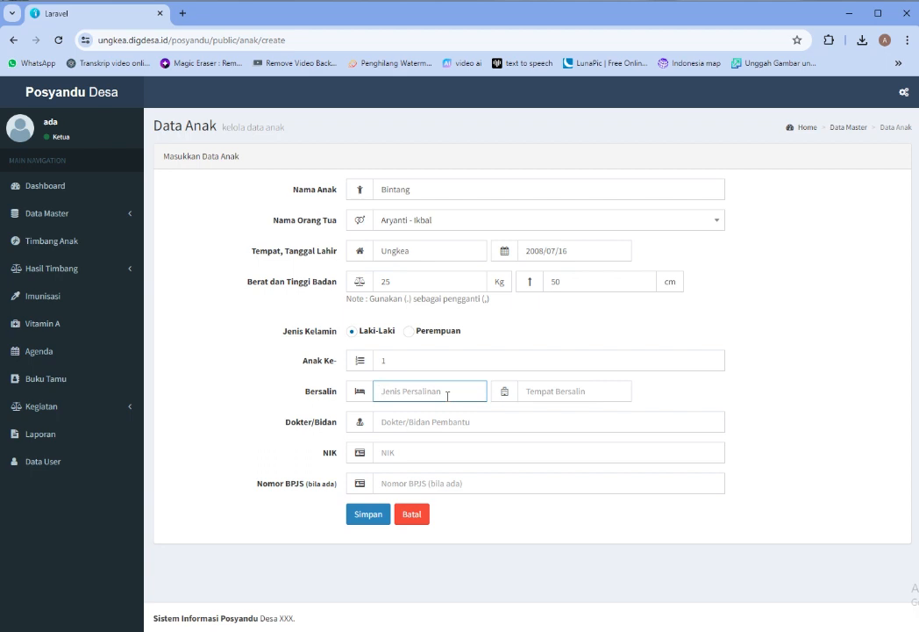
type("Normal")
key("Tab")
type("P")
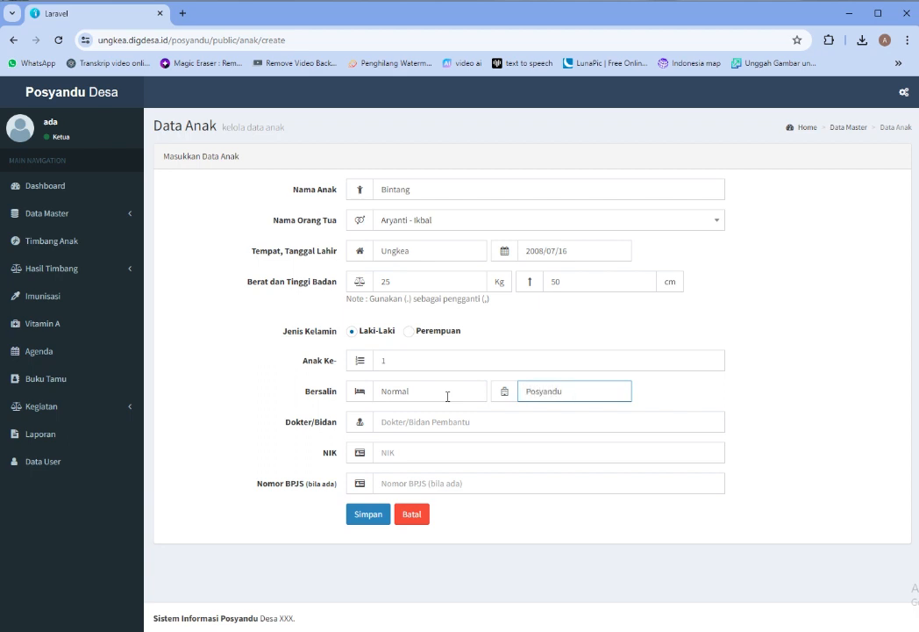
left_click(441, 421)
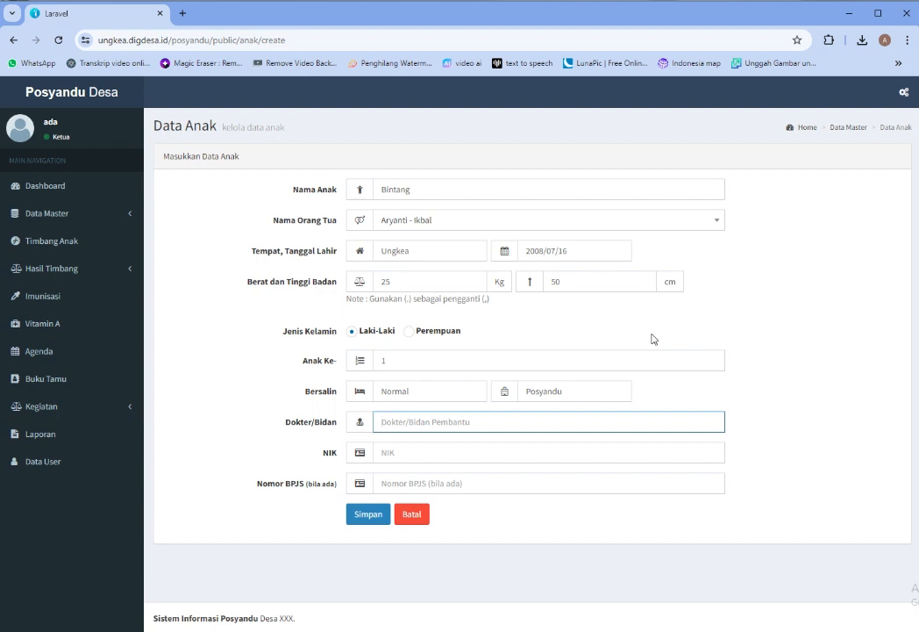
type("I")
key("BackSpace")
type("Indah")
left_click(449, 452)
right_click(449, 452)
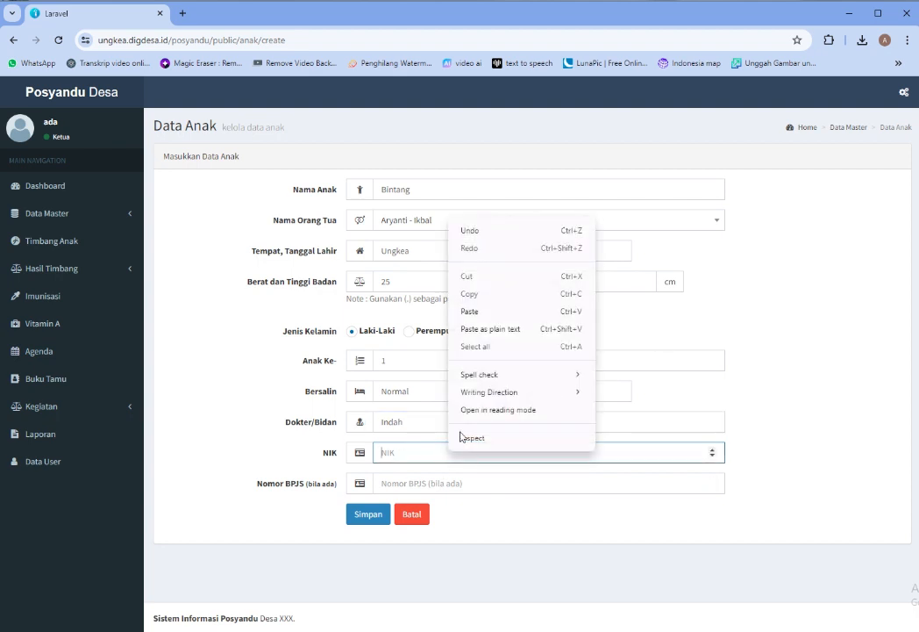
left_click(592, 529)
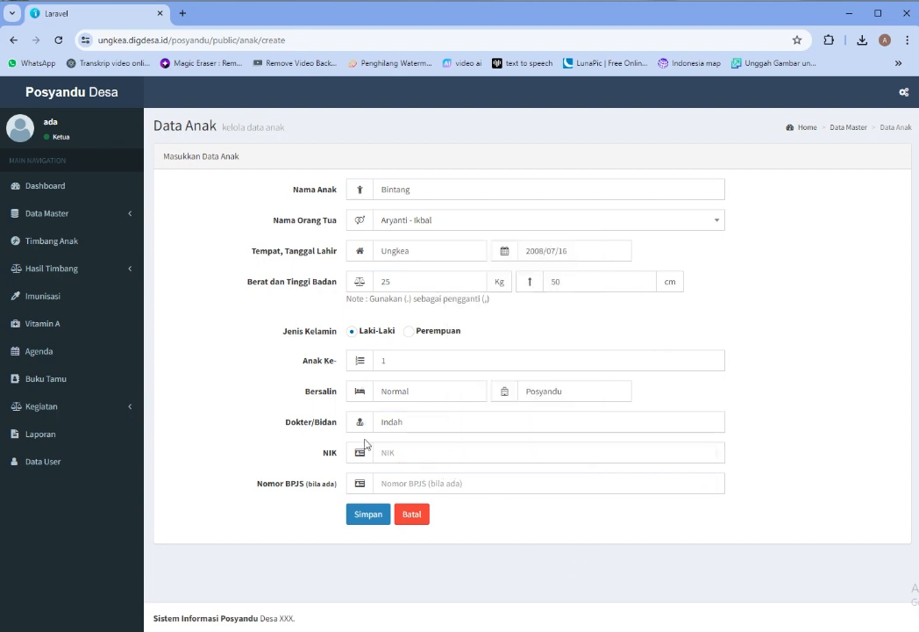
left_click(366, 519)
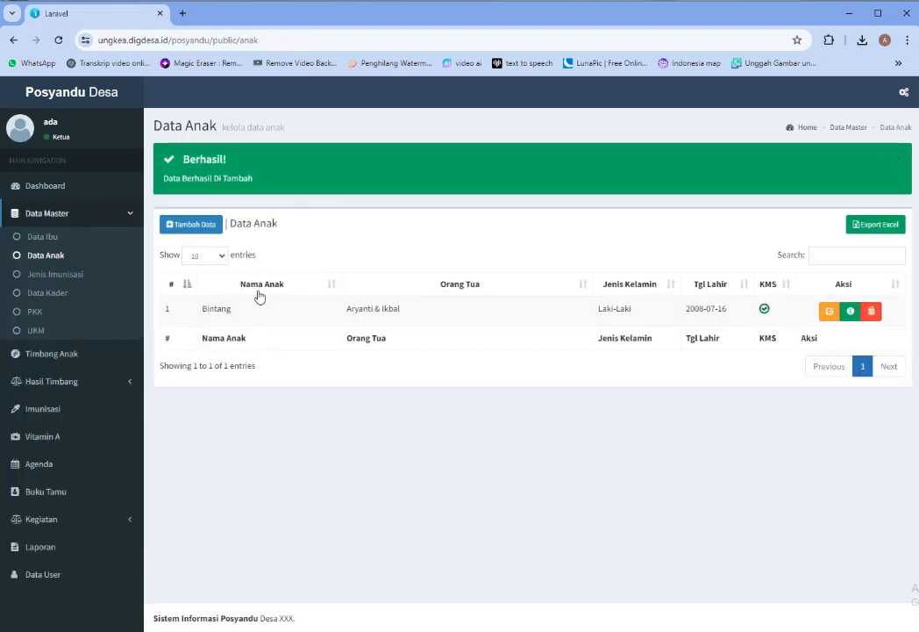
View the new child record's details, then open Data Master > Jenis Imunisasi
left_click_drag(208, 310, 323, 313)
left_click(393, 315)
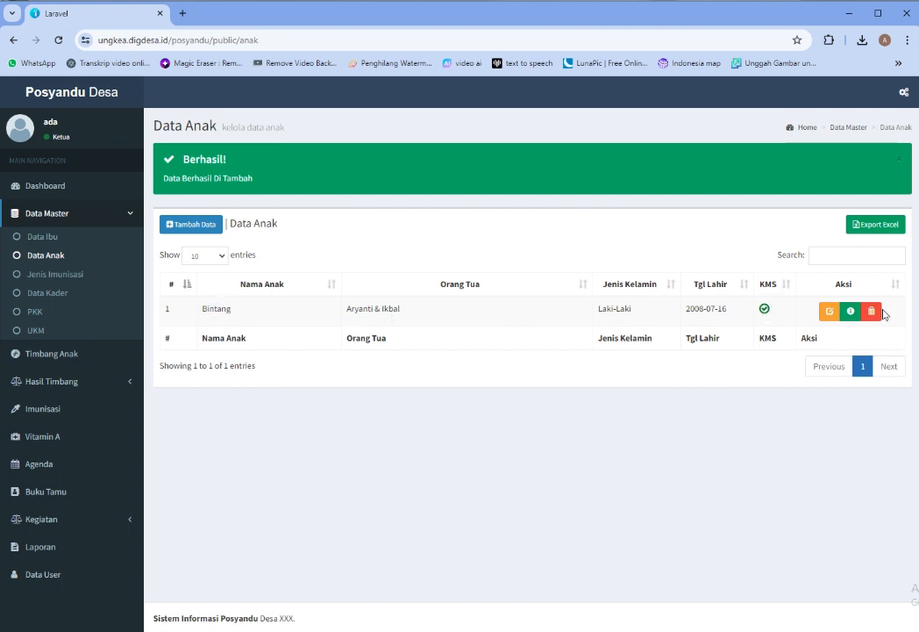
left_click(850, 312)
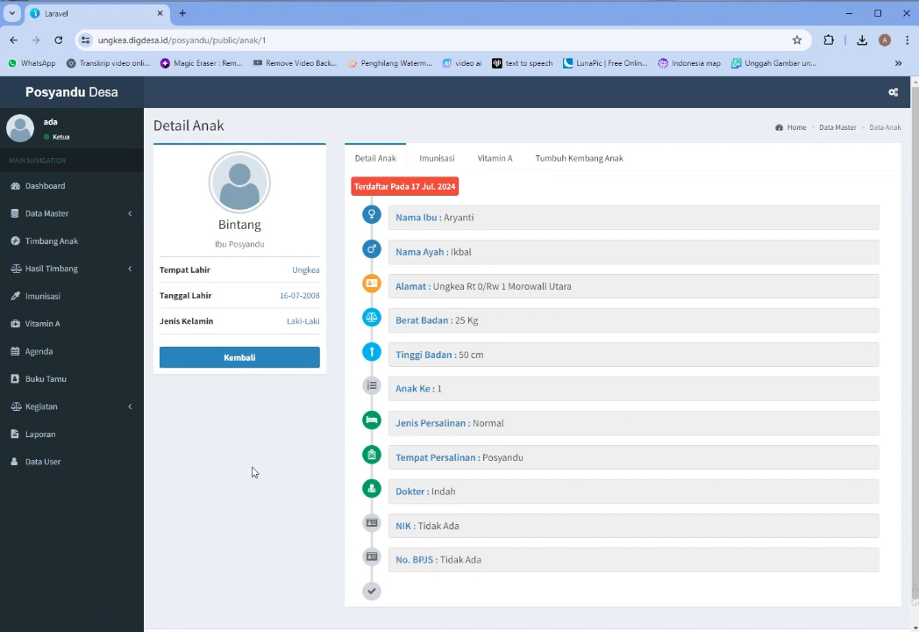
left_click(117, 213)
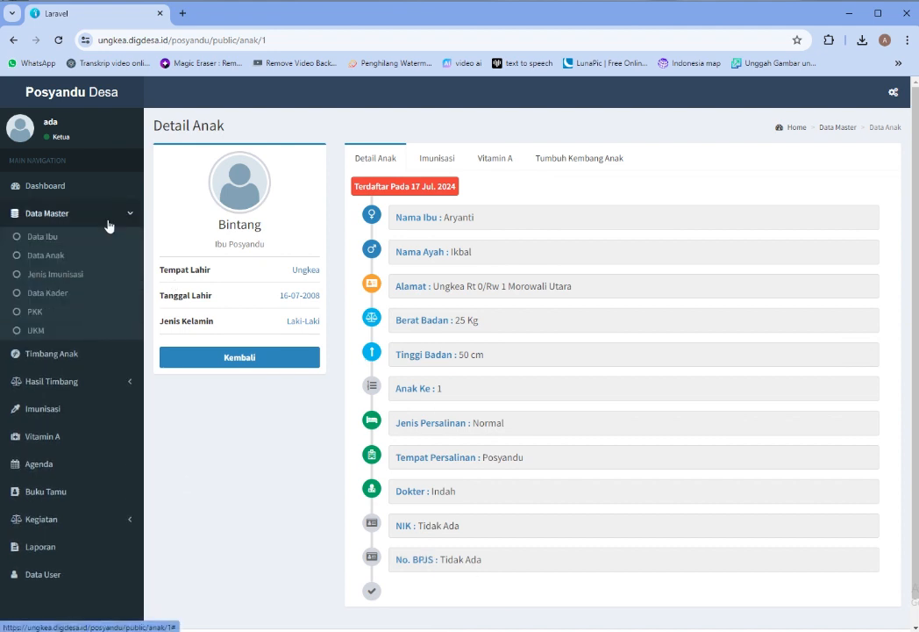
left_click(75, 273)
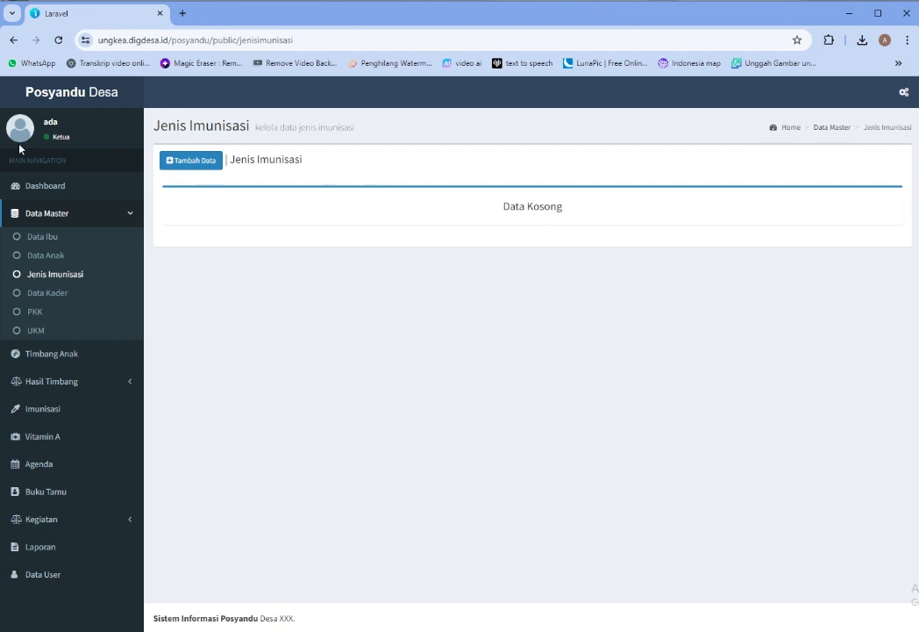
Search Google in a new tab for 'jenis imunasi posyandu'
left_click(183, 13)
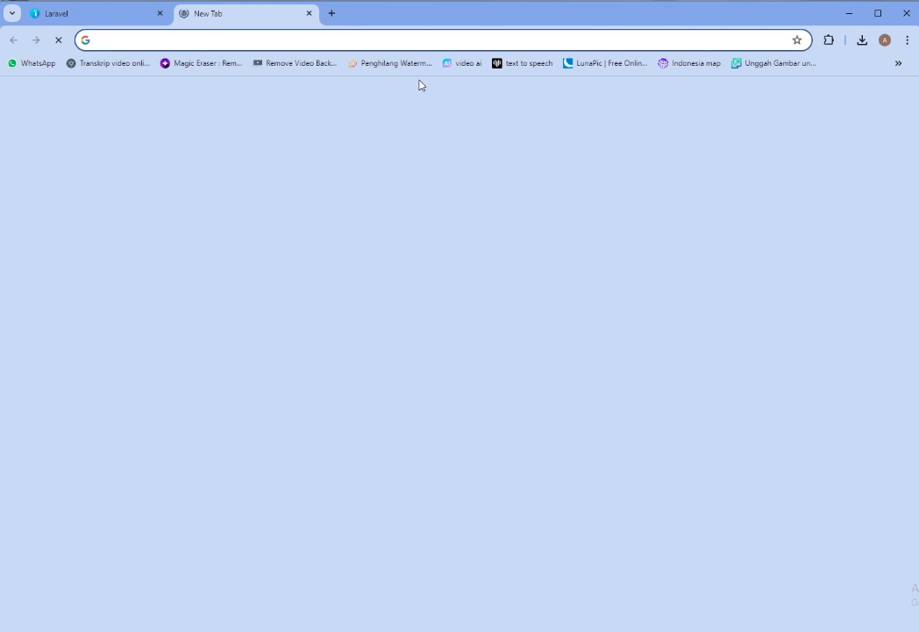
type("jenis")
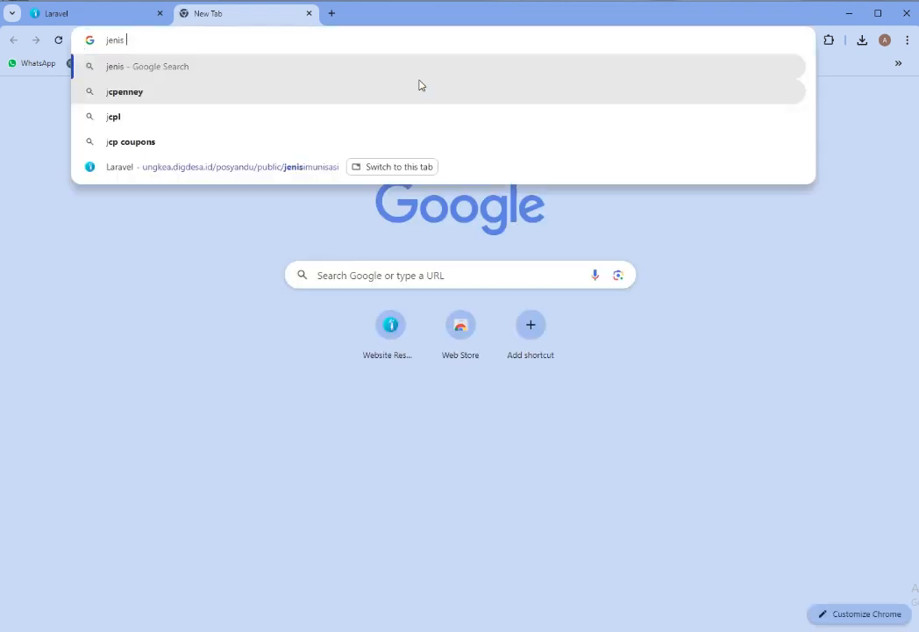
type(" imunia")
key("BackSpace")
key("BackSpace")
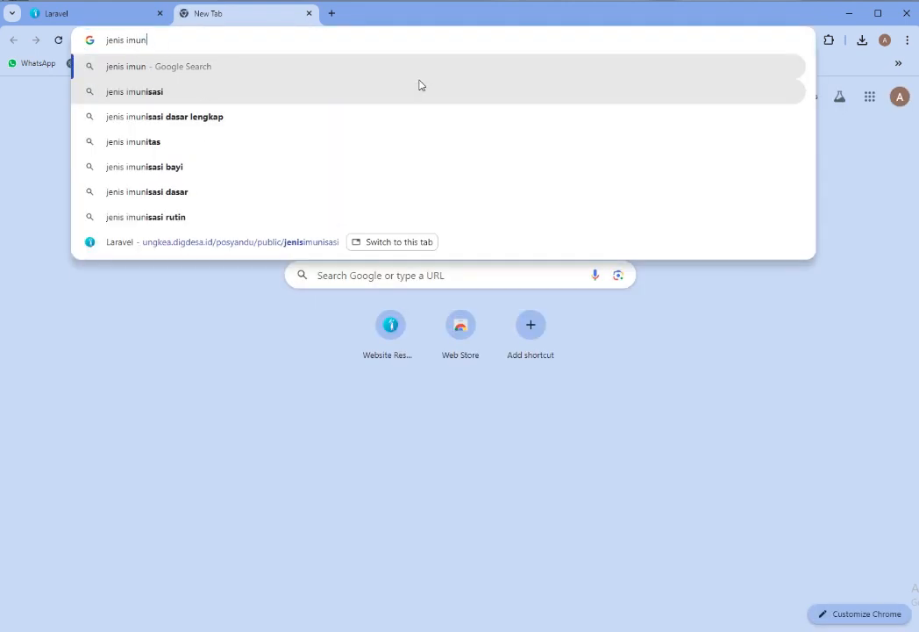
type("as")
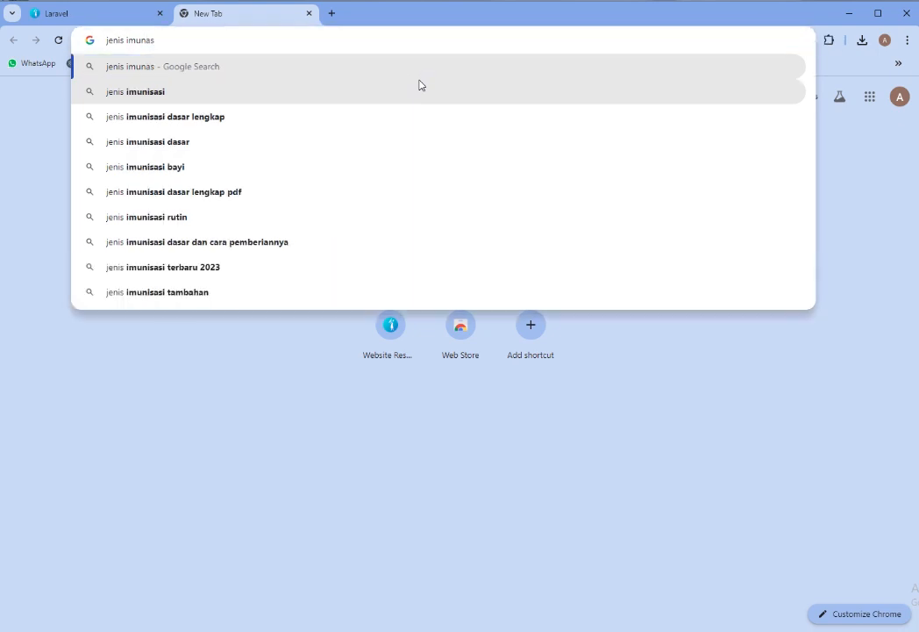
type("i posyandu")
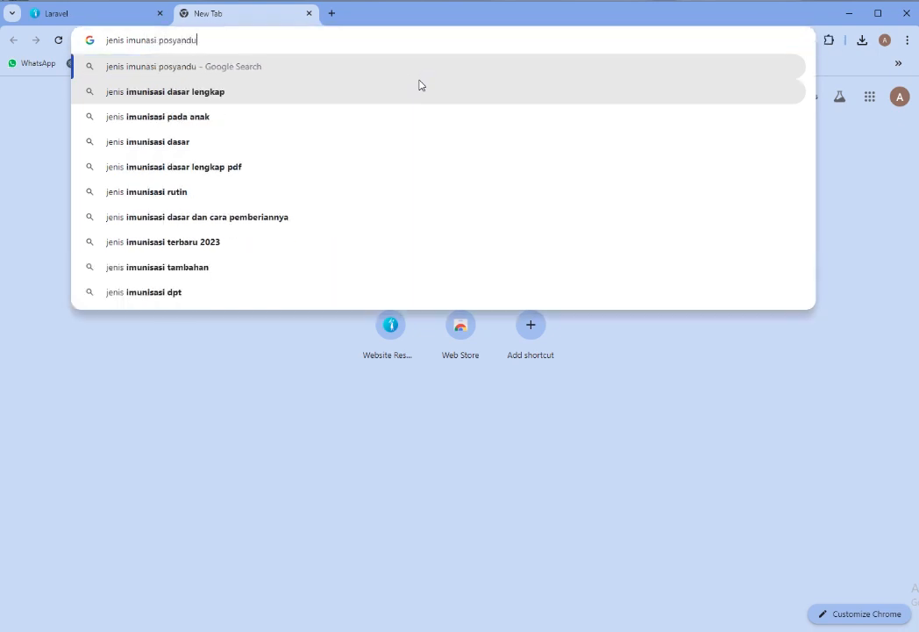
key("Return")
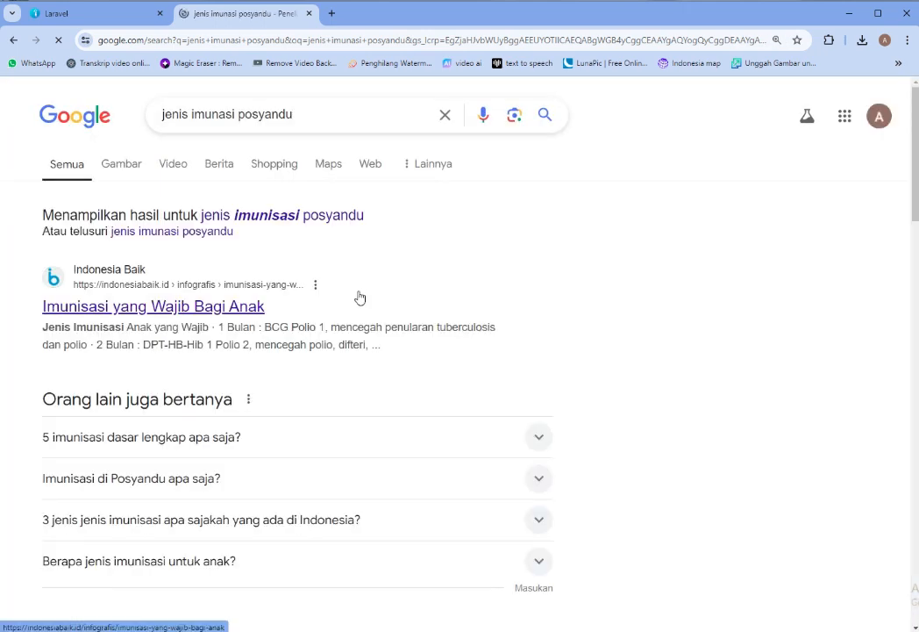
Open the top Indonesia Baik result in a new tab and highlight 'BCG Polio' in a snippet
right_click(243, 312)
left_click(298, 322)
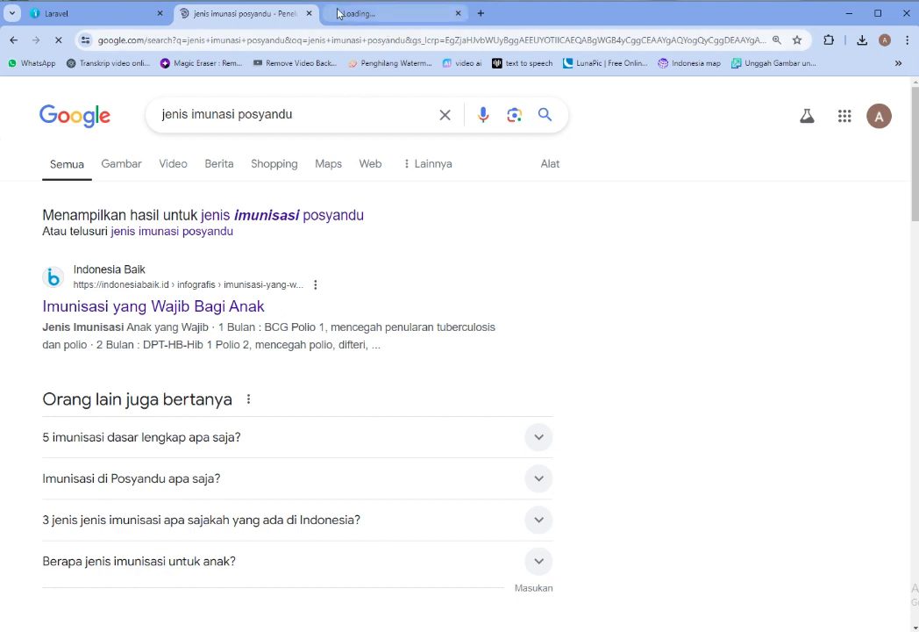
mouse_move(339, 13)
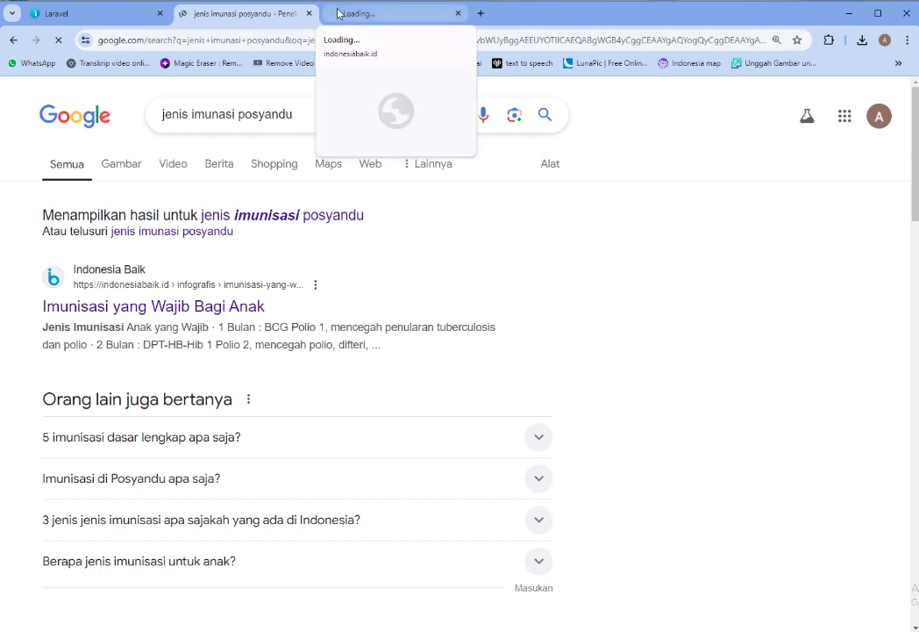
left_click(538, 523)
scroll(533, 396, "down", 1)
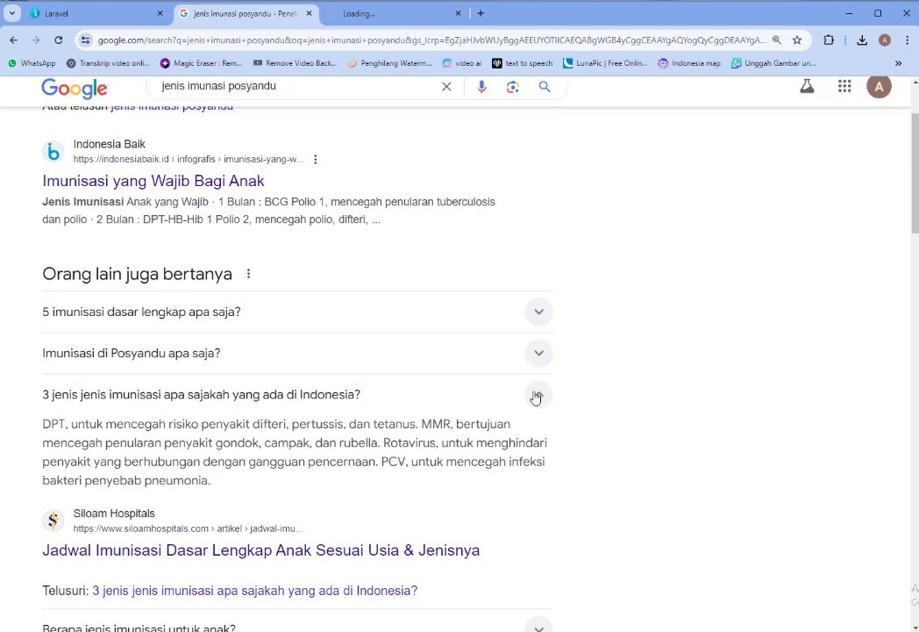
scroll(535, 397, "up", 1)
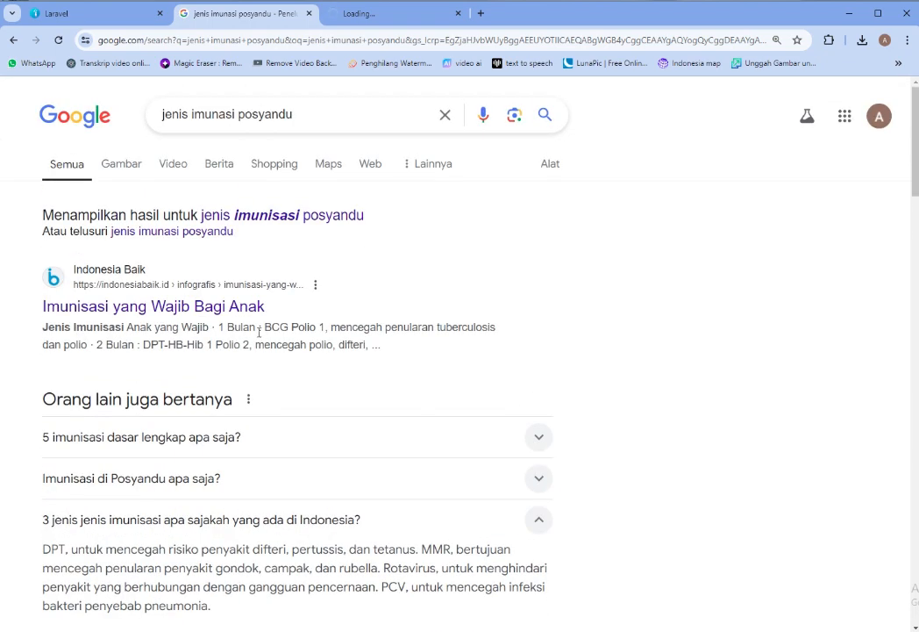
left_click_drag(264, 328, 320, 330)
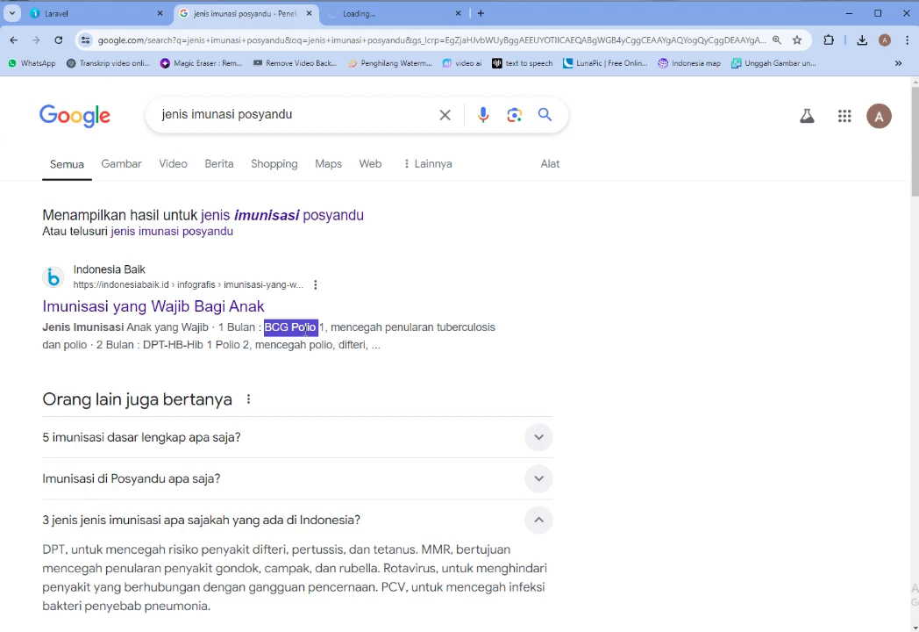
Reload the Indonesia Baik page from its address bar, then return to the search results
left_click(359, 12)
left_click(336, 35)
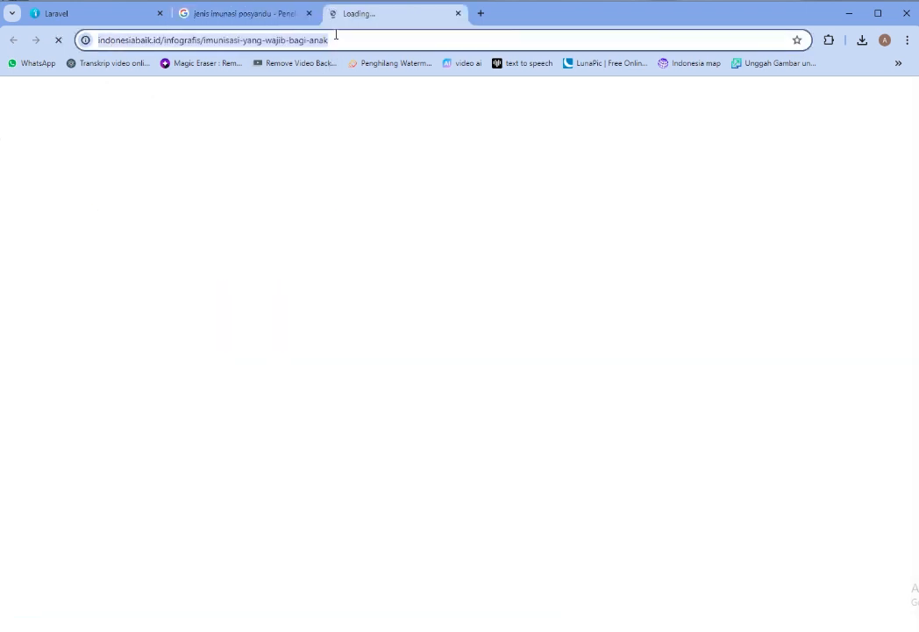
key("Return")
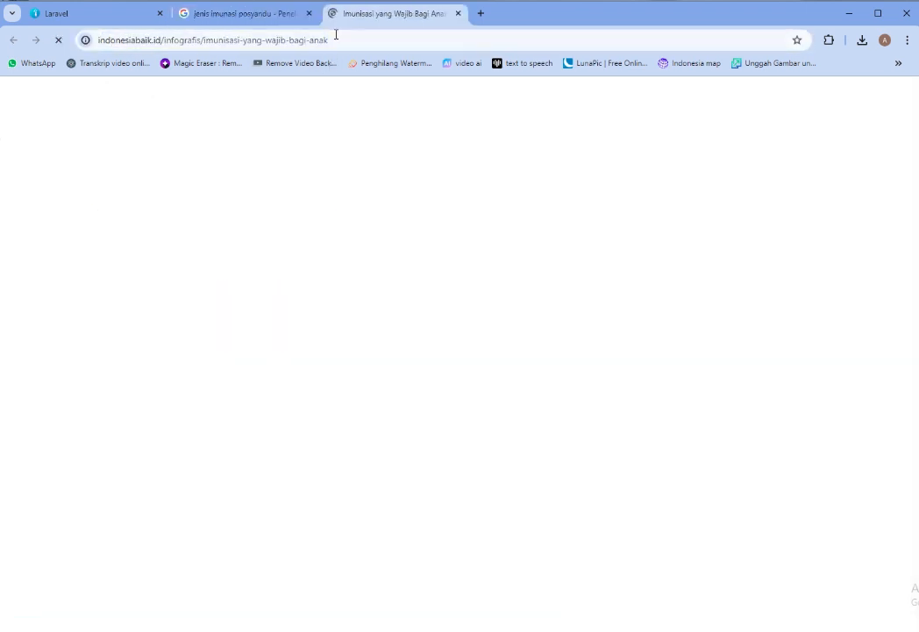
left_click(292, 15)
scroll(483, 394, "down", 3)
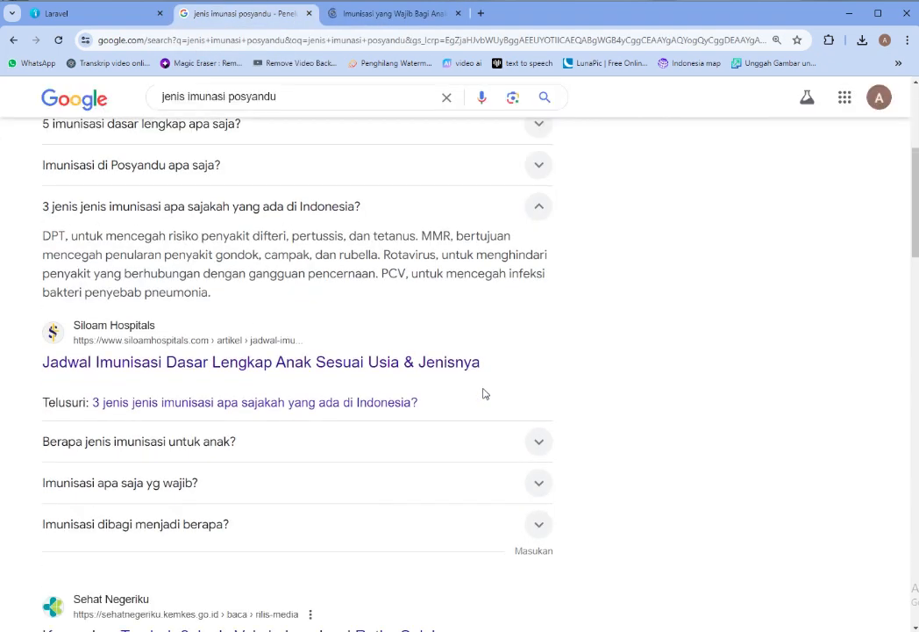
scroll(484, 394, "up", 1)
scroll(486, 393, "down", 2)
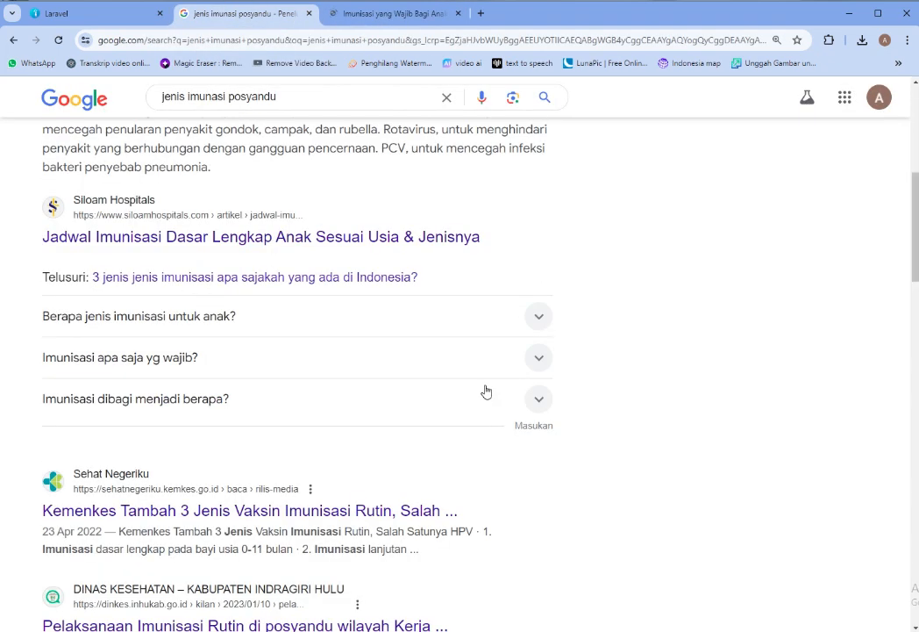
Open the Kemenkes result in a new tab and return to the Posyandu Desa app
right_click(423, 510)
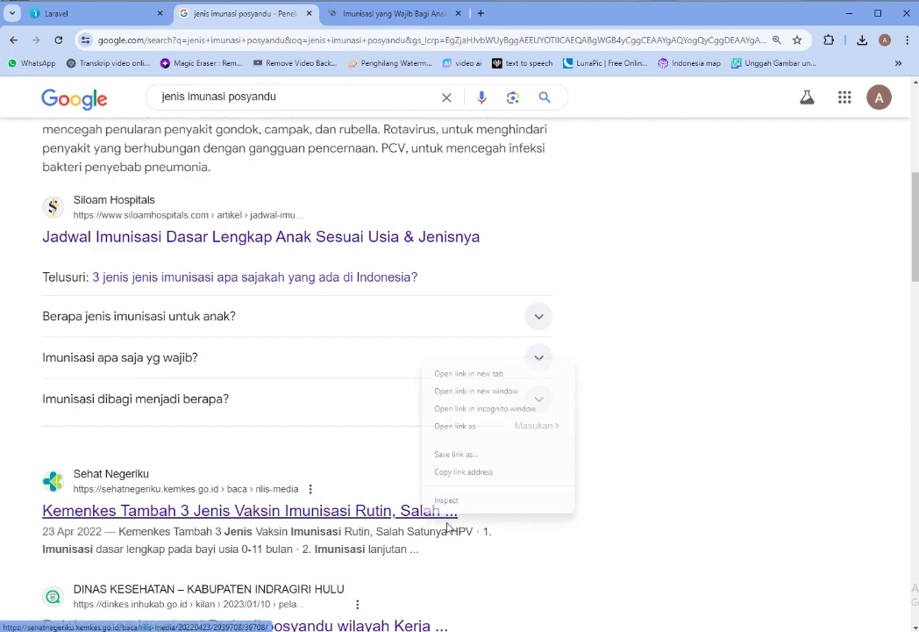
left_click(514, 373)
scroll(410, 279, "up", 4)
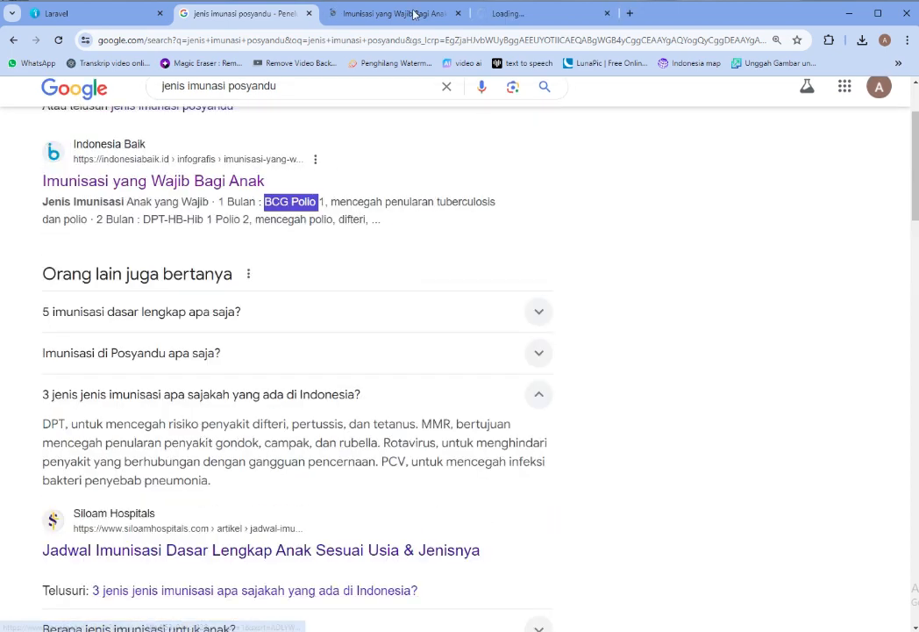
left_click(415, 13)
left_click(219, 12)
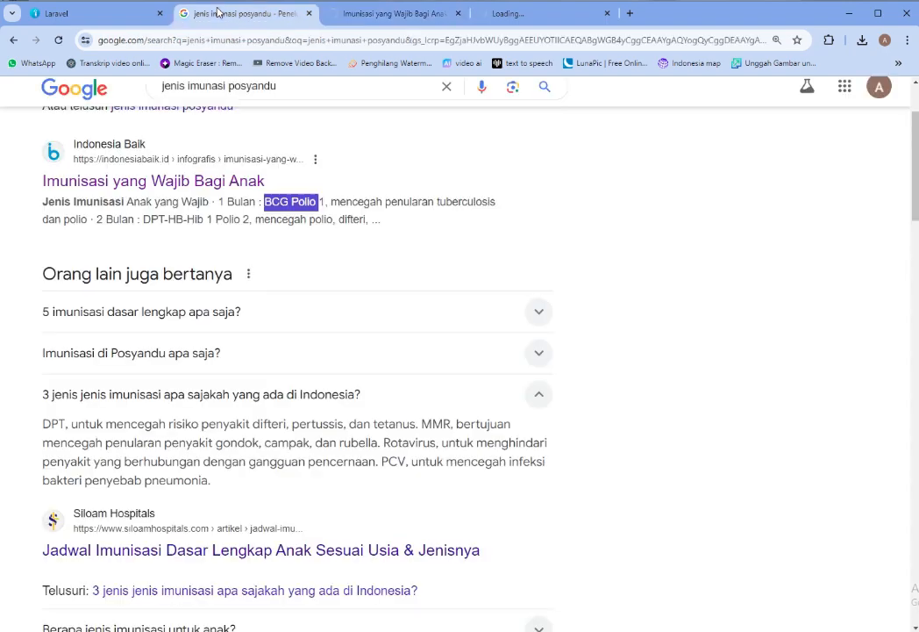
left_click(88, 19)
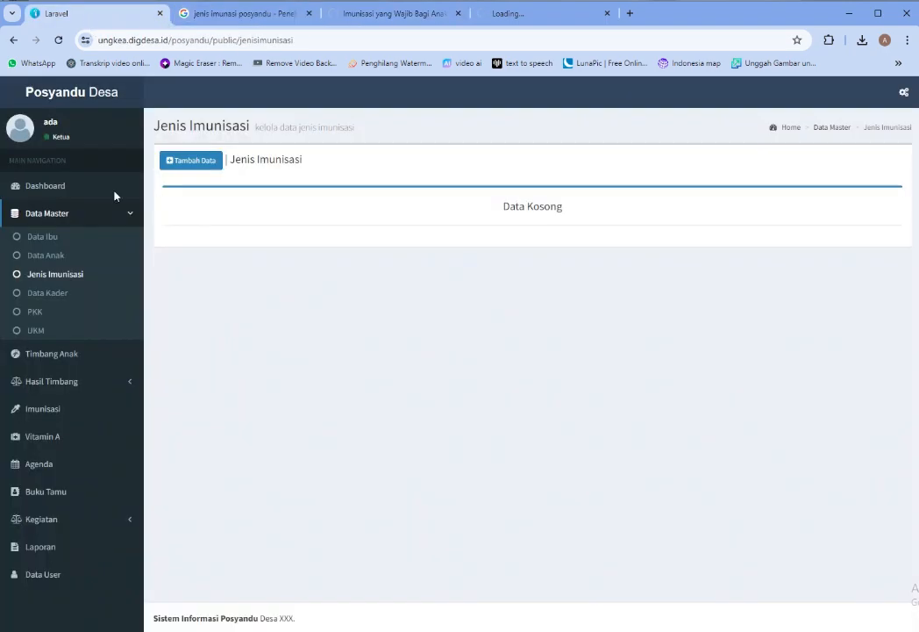
Open the new immunization type form and reload the Imunisasi yang Wajib Bagi Anak tab
left_click(183, 162)
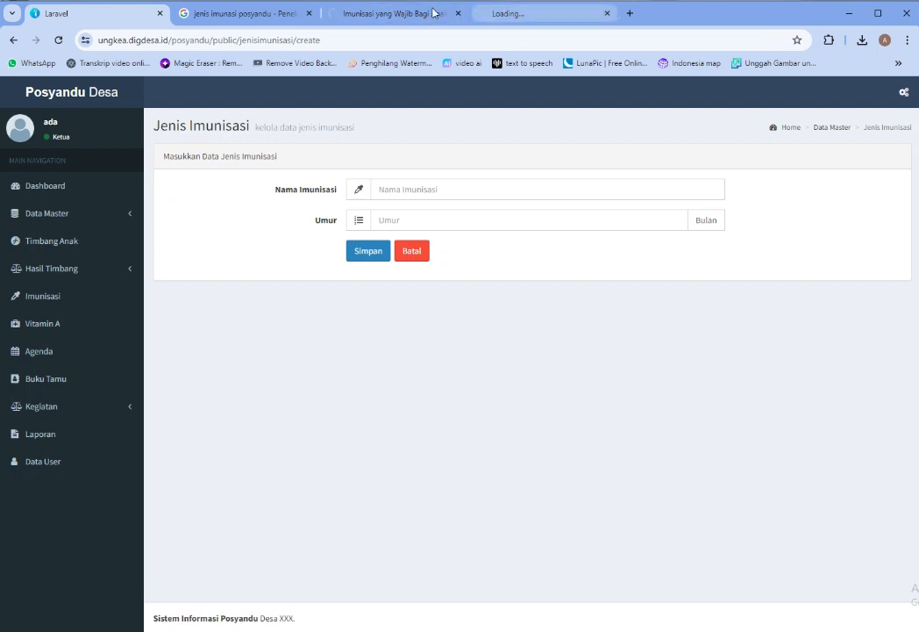
left_click(375, 15)
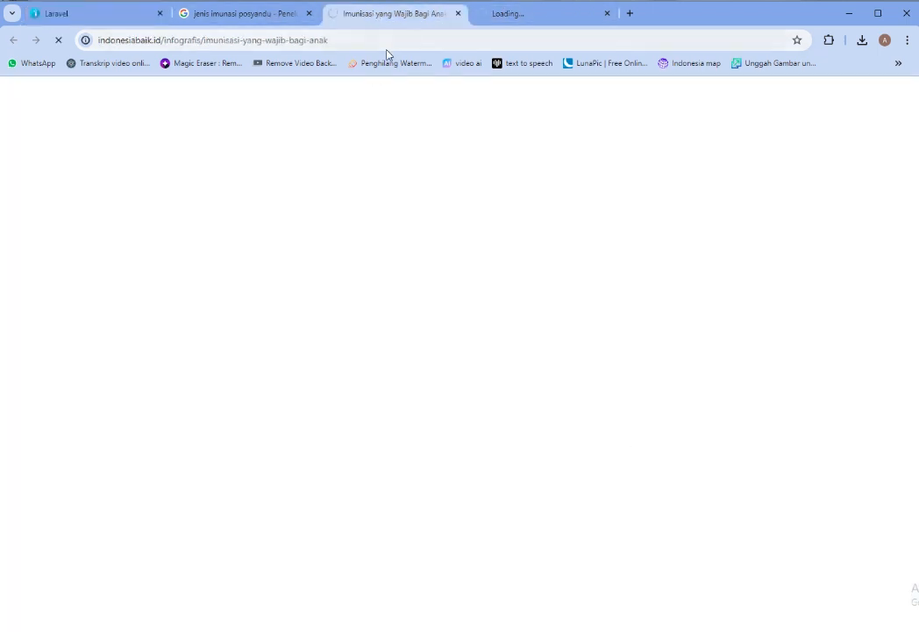
left_click(439, 39)
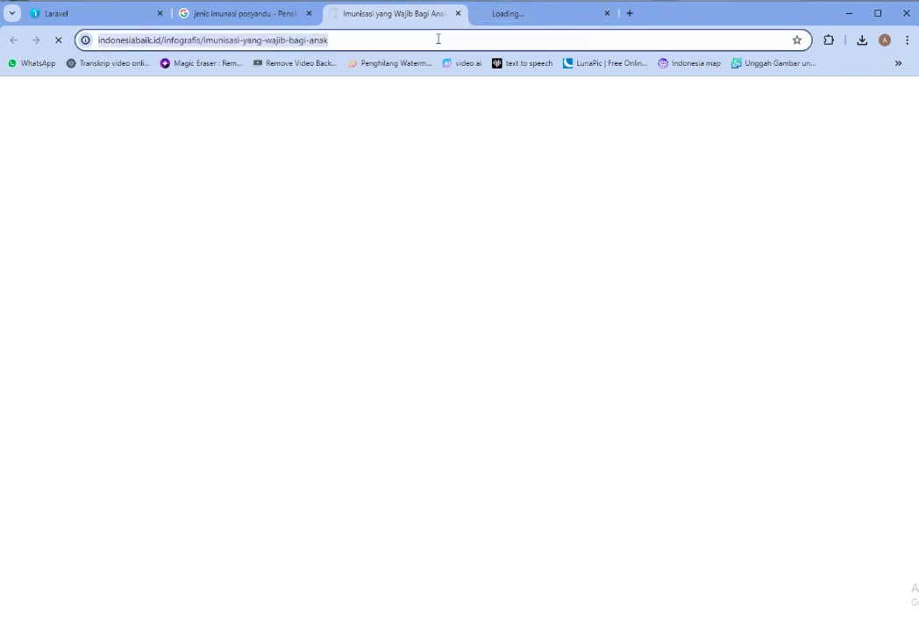
key("Return")
left_click(246, 14)
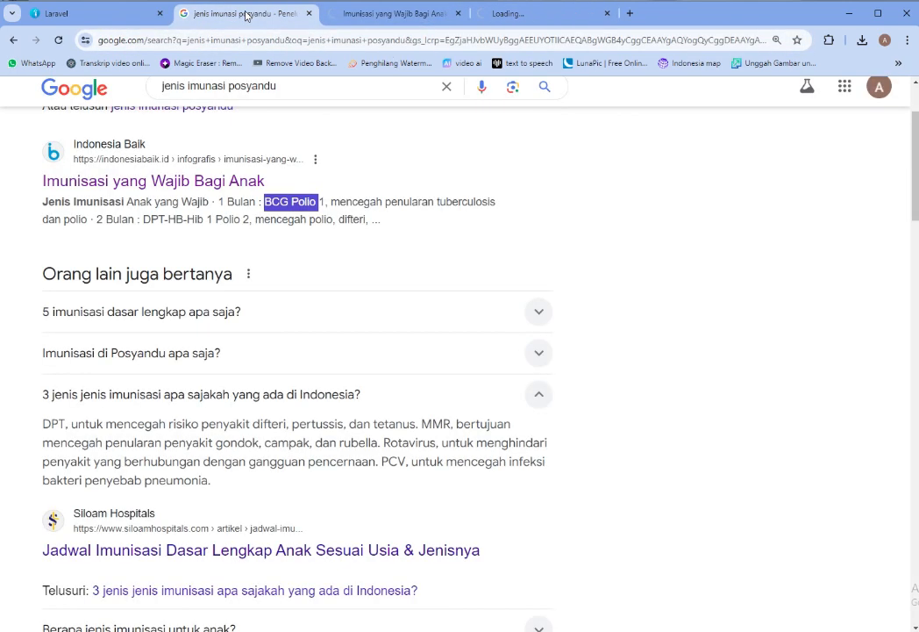
Copy 'Imunisasi hepatitis B' from a Google search snippet
scroll(413, 215, "down", 3)
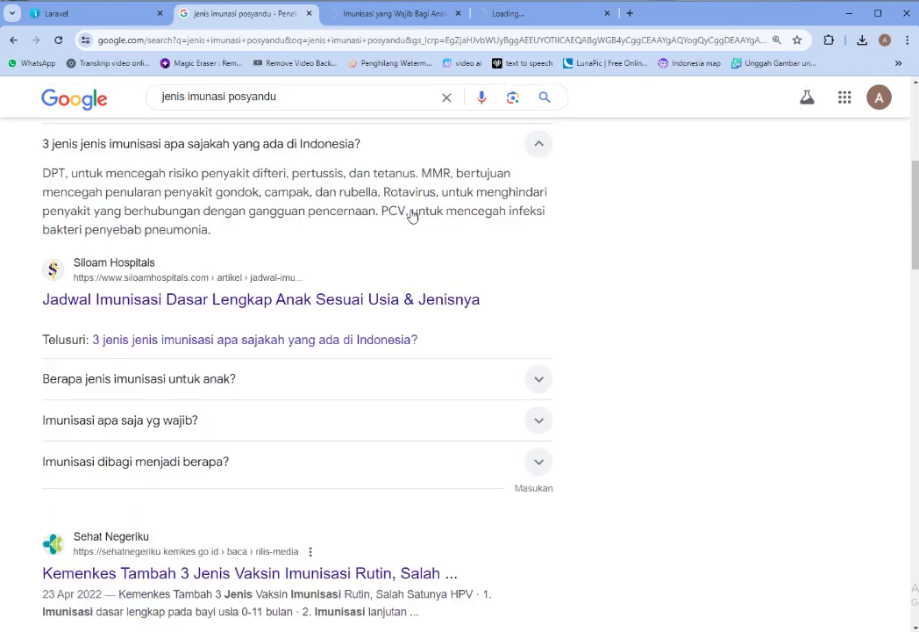
scroll(412, 211, "up", 4)
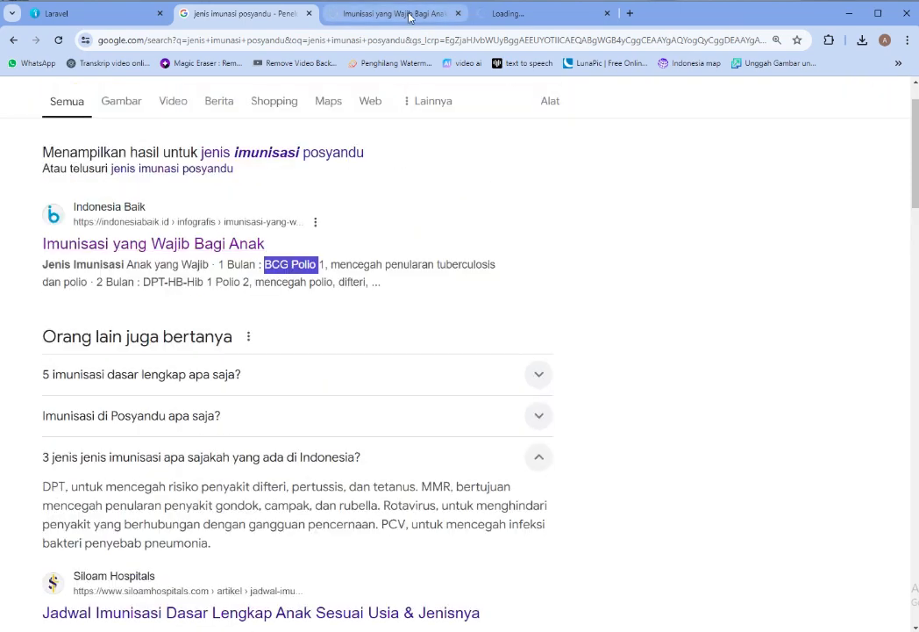
scroll(369, 221, "down", 8)
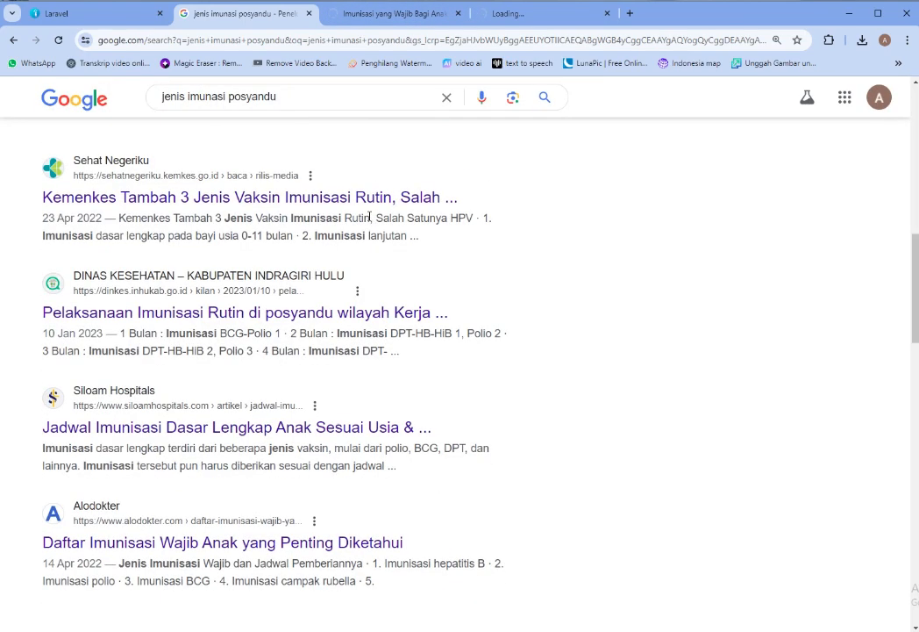
scroll(369, 217, "down", 2)
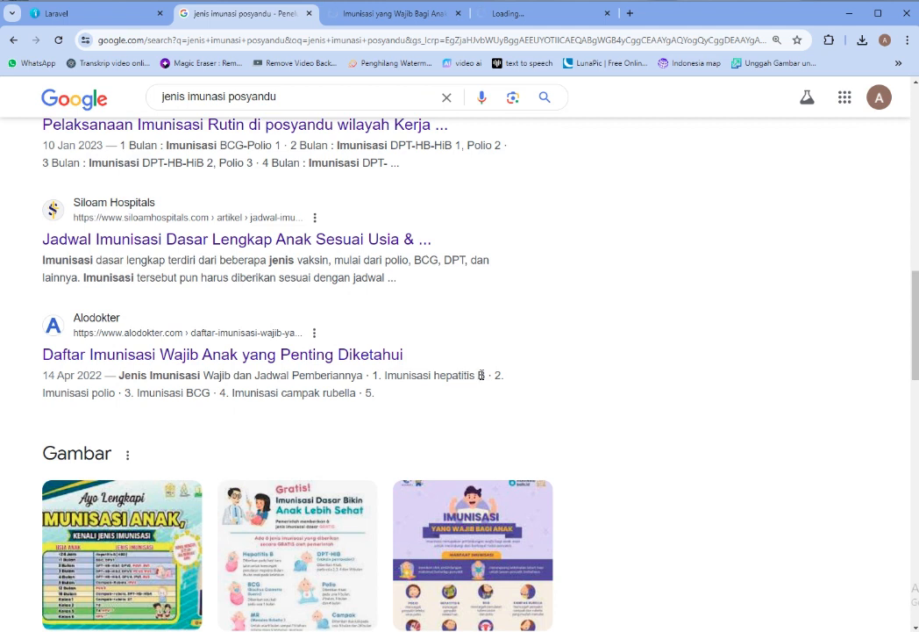
left_click_drag(481, 375, 389, 374)
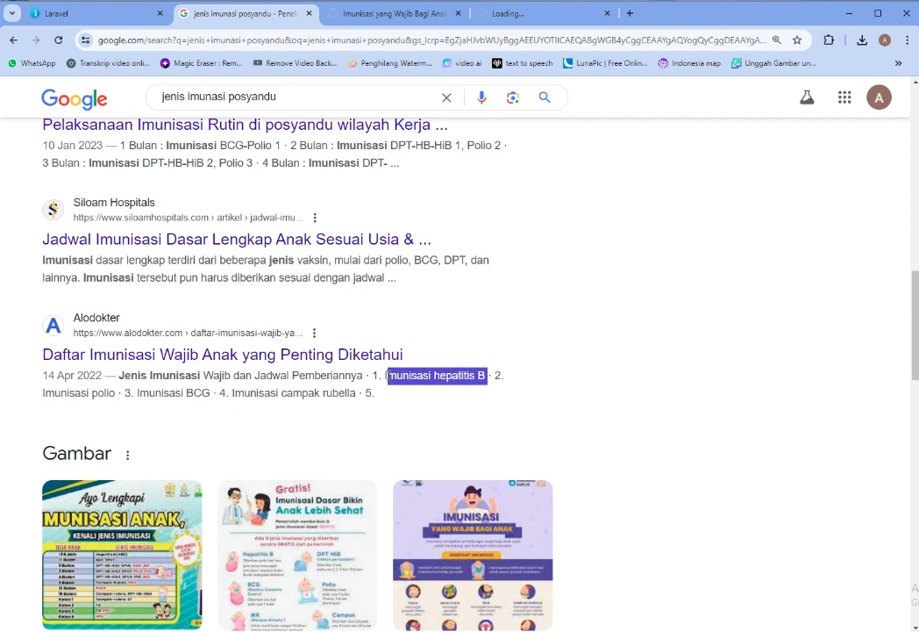
right_click(399, 381)
left_click(414, 388)
Save Imunisasi hepatitis B as a new immunization type with Umur 1
key("ctrl+Page_Up")
left_click(454, 193)
right_click(455, 195)
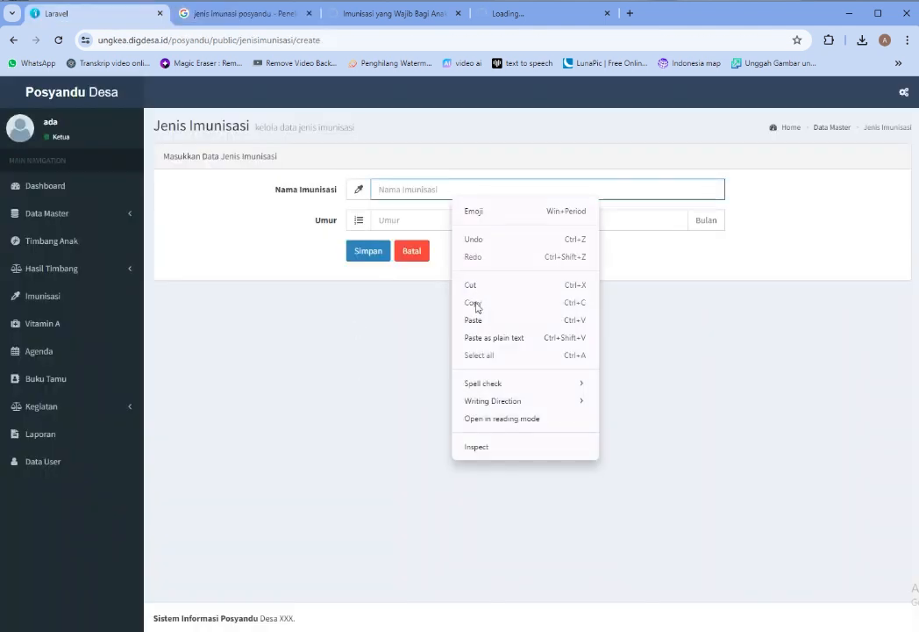
left_click(481, 318)
left_click(443, 210)
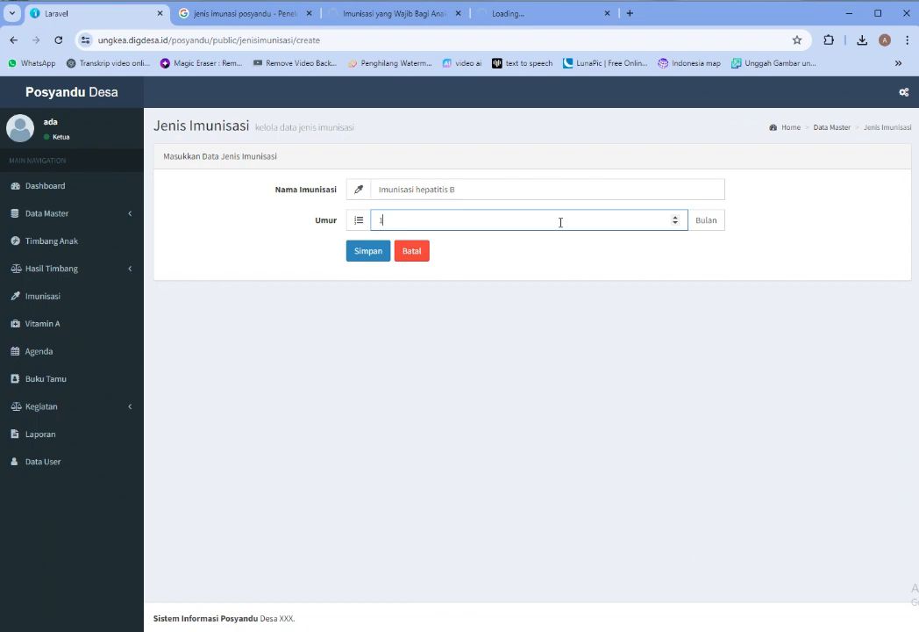
type("1")
left_click(370, 253)
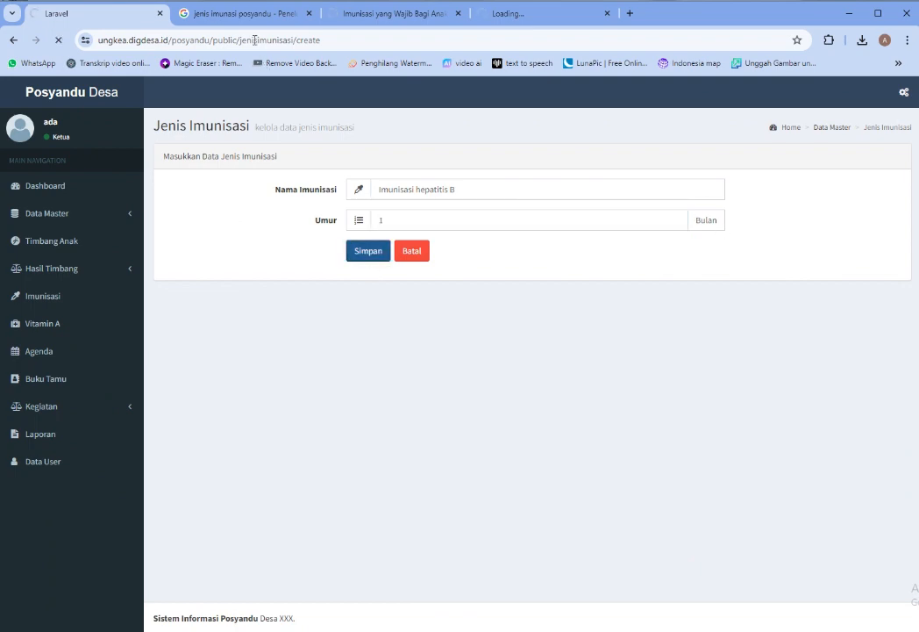
Copy 'Imunisasi polio' from the Google results and return to Posyandu Desa
left_click(383, 13)
left_click(230, 14)
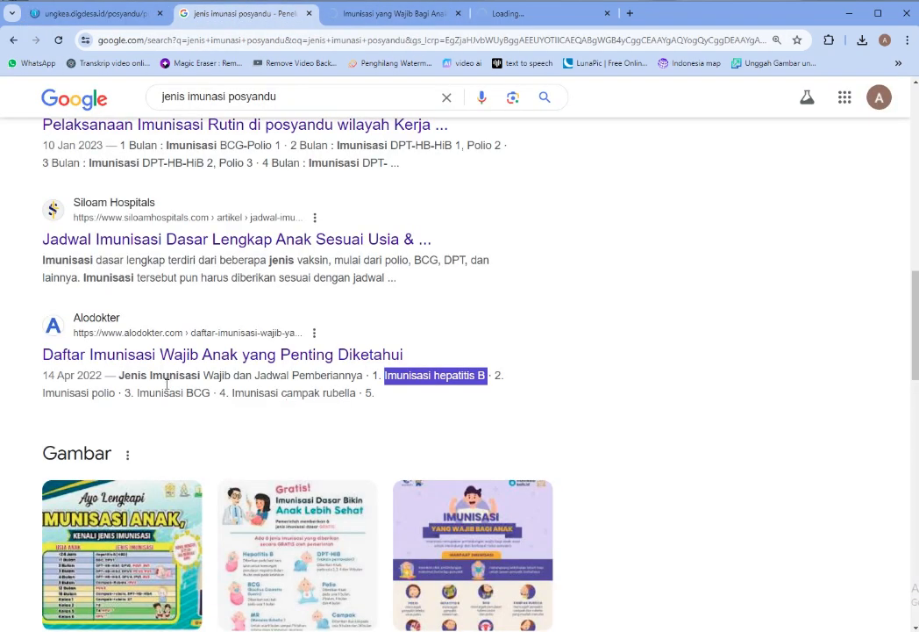
left_click_drag(115, 393, 43, 393)
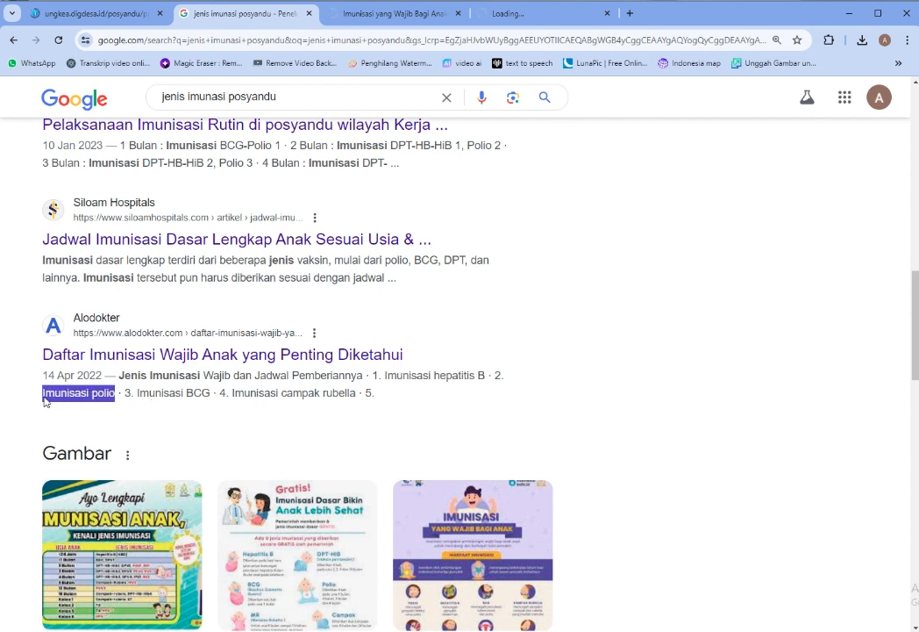
right_click(44, 401)
left_click(63, 410)
left_click(87, 13)
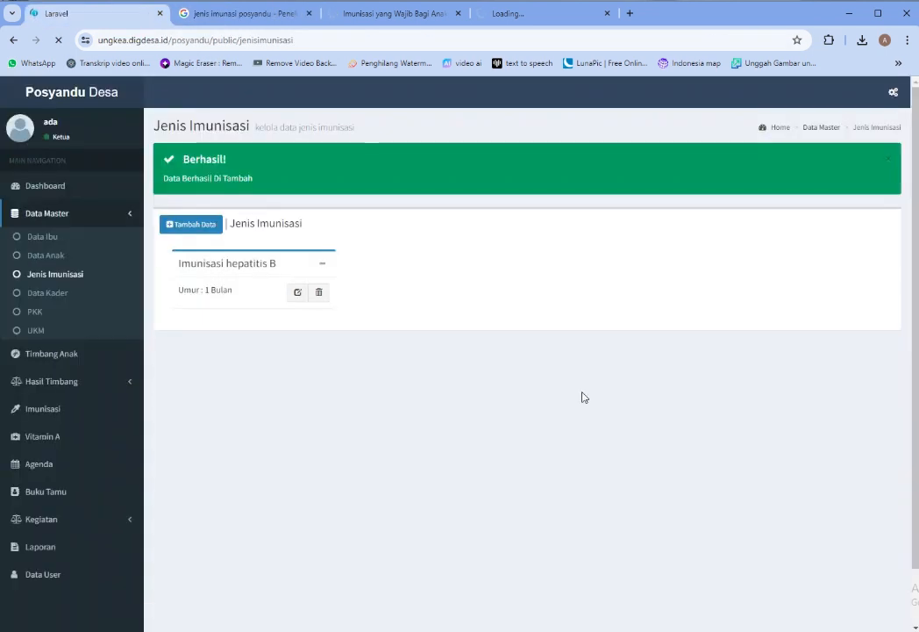
Add Imunisasi polio as an immunization type with Umur 2
left_click(199, 226)
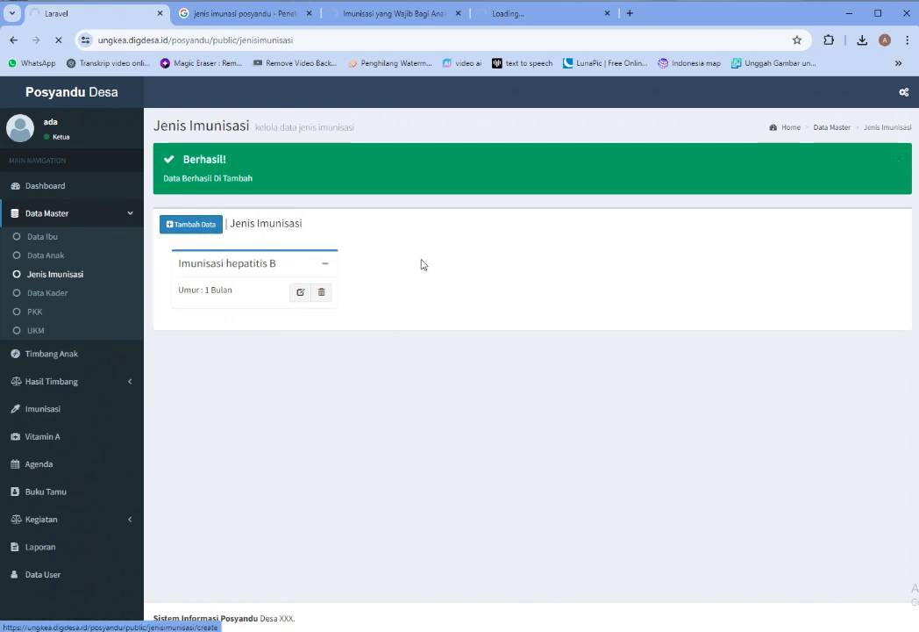
right_click(465, 192)
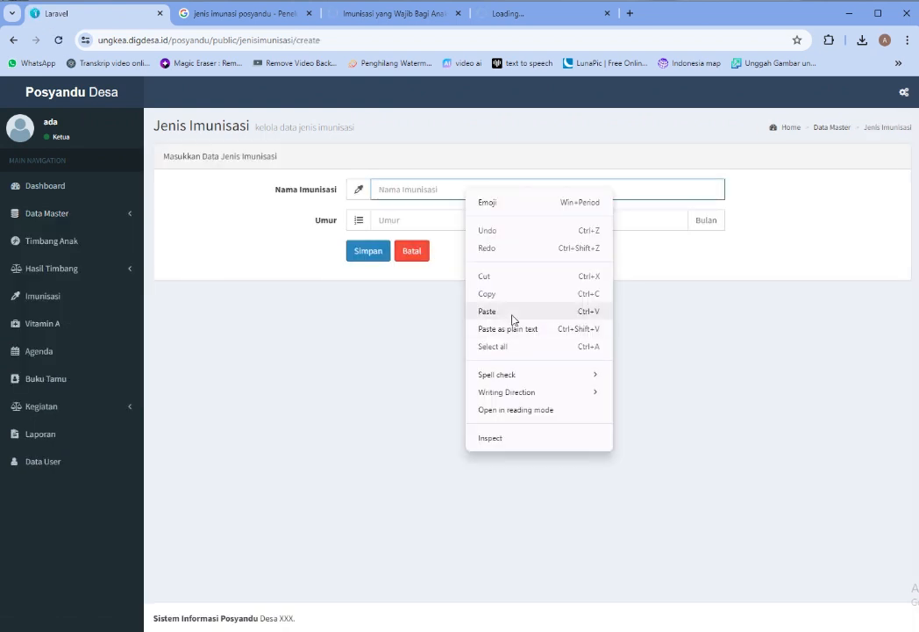
left_click(514, 320)
left_click(408, 222)
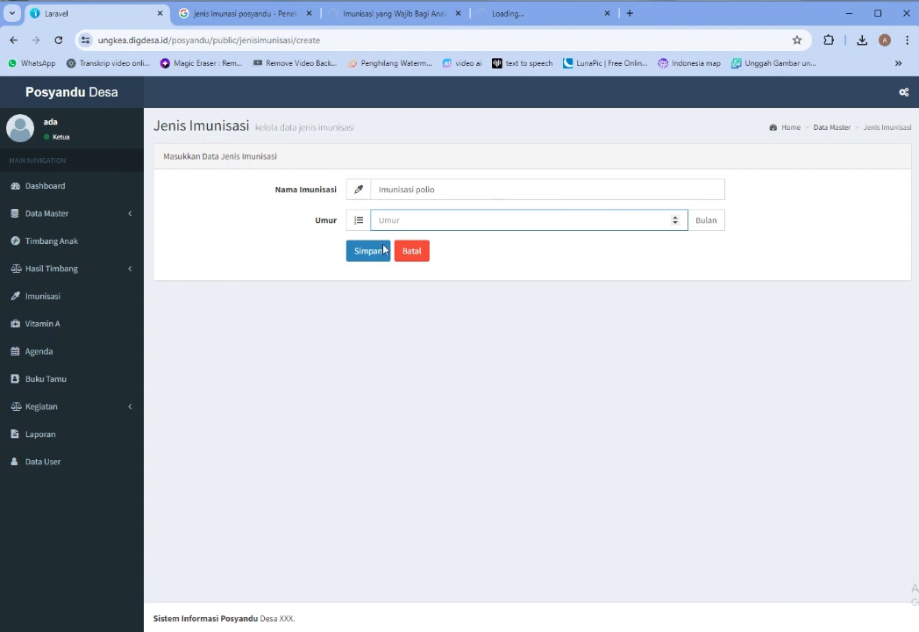
type("2")
left_click(383, 250)
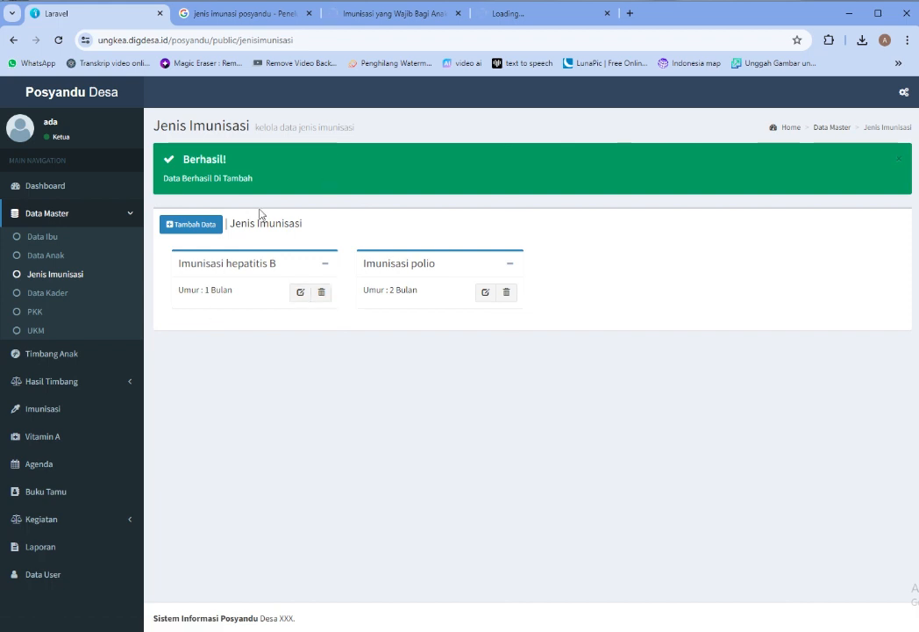
Open a new entry form and copy 'Imunisasi BCG' from the Google results
left_click(194, 224)
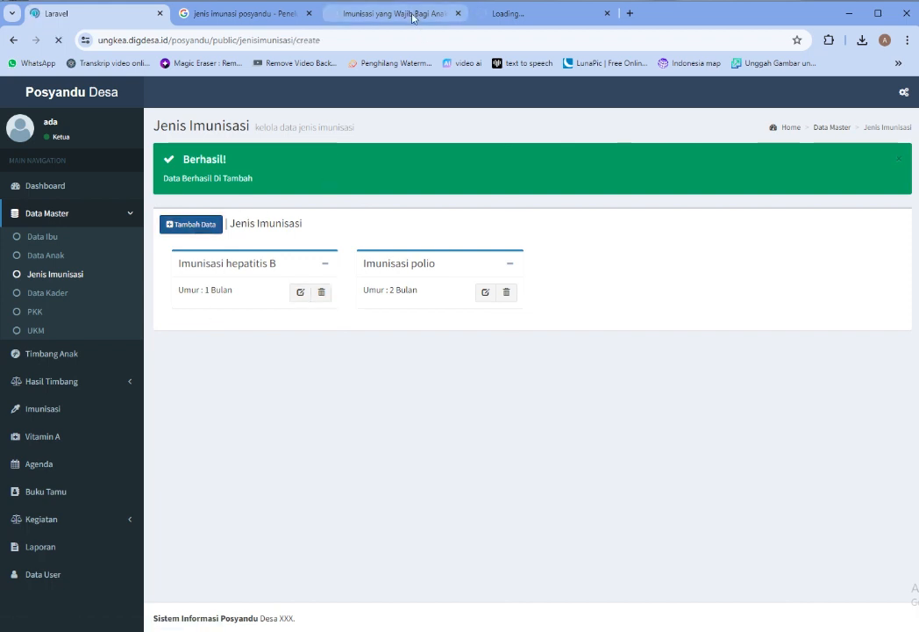
left_click(408, 15)
left_click(238, 14)
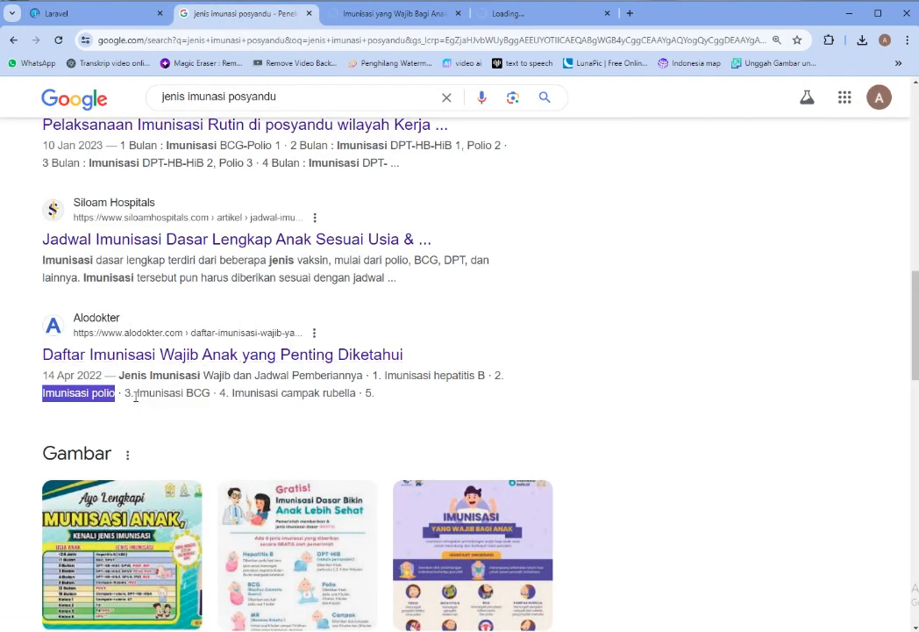
left_click_drag(136, 394, 210, 396)
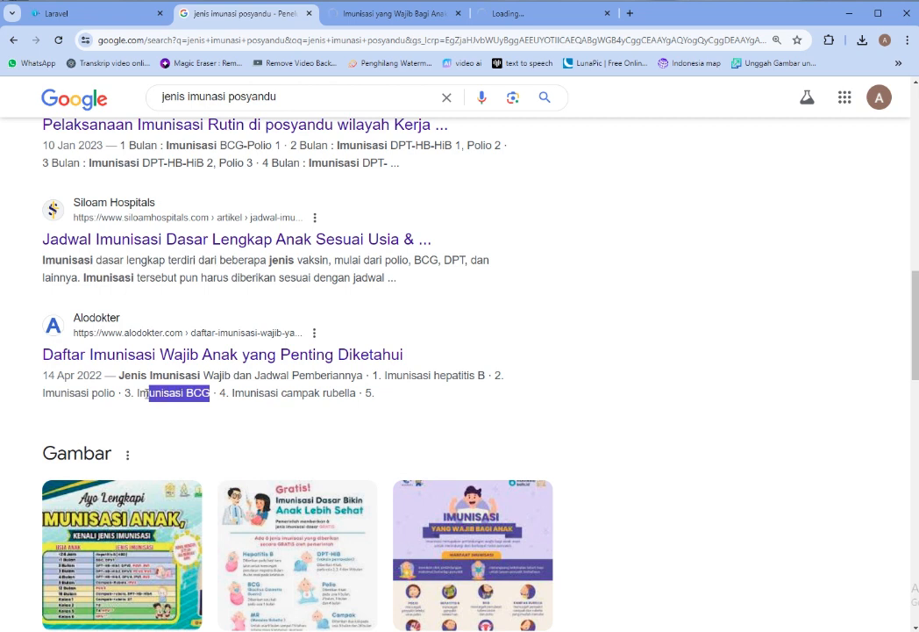
right_click(150, 405)
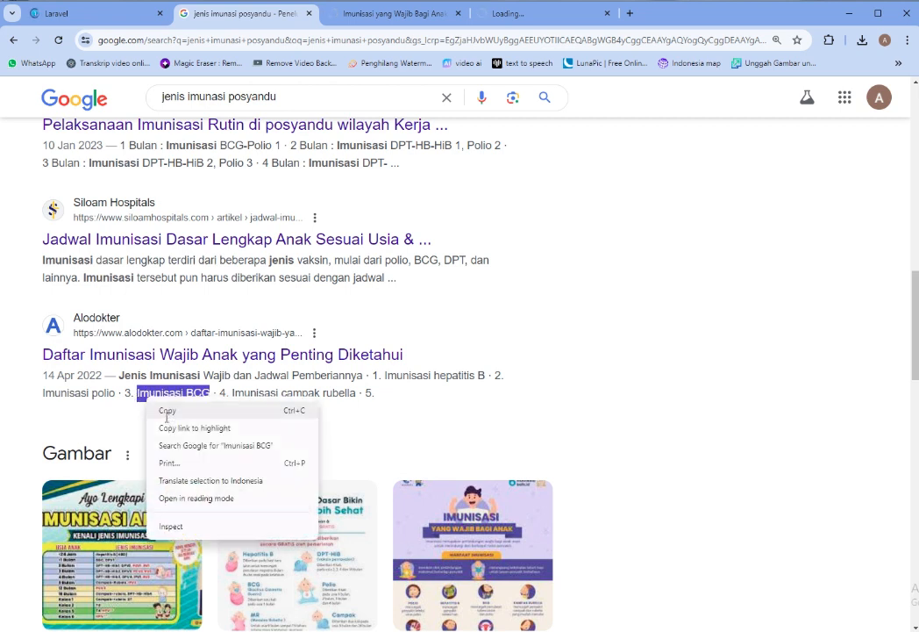
left_click(164, 412)
left_click(109, 14)
Save Imunisasi BCG with Umur 3
left_click(427, 189)
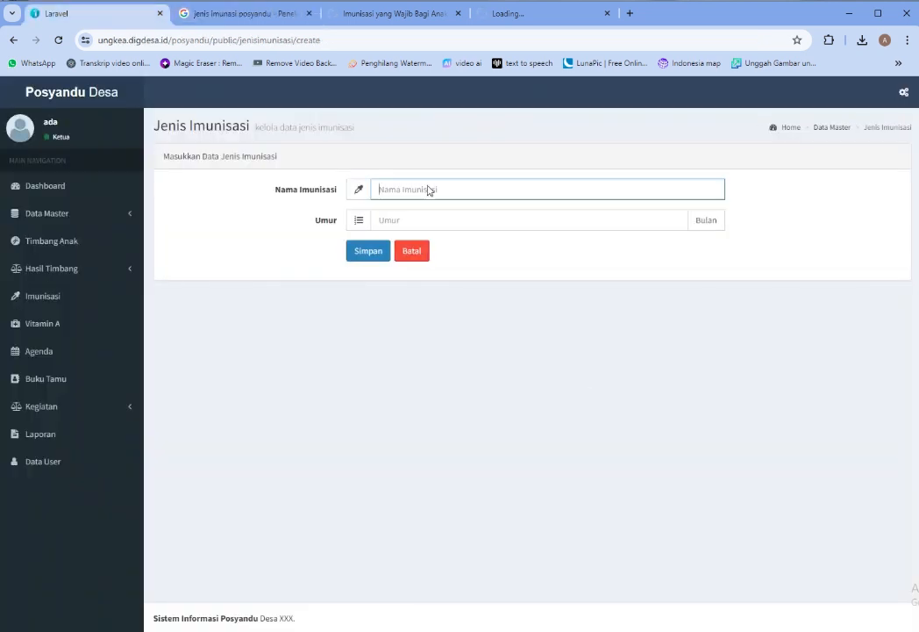
right_click(428, 189)
left_click(464, 309)
left_click(441, 224)
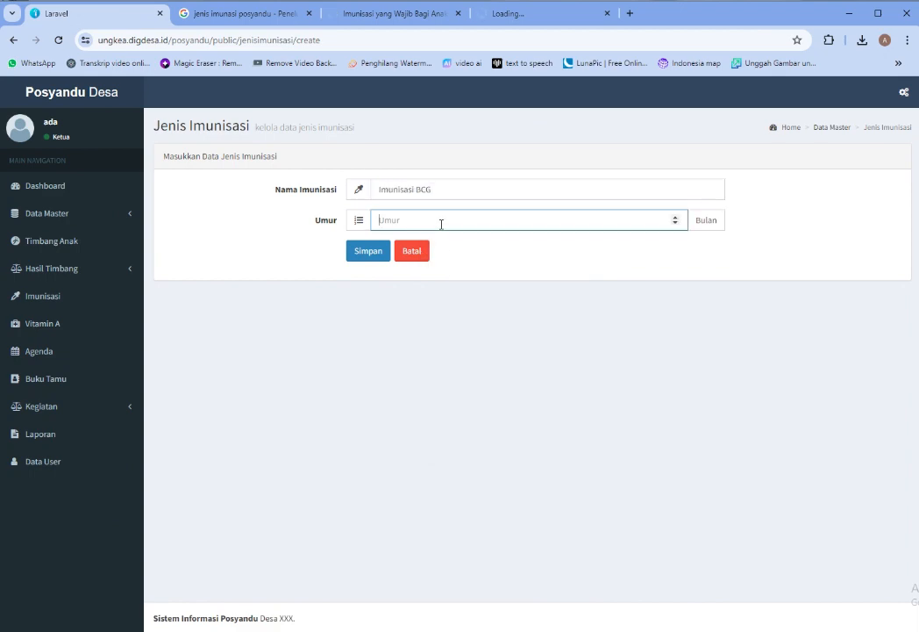
type("3")
left_click(375, 255)
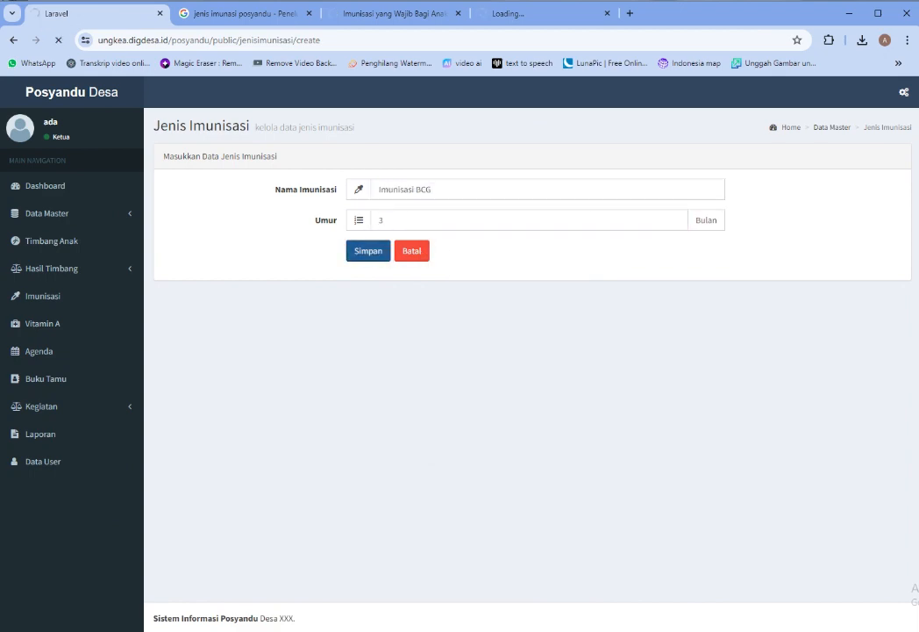
Copy 'Imunisasi campak rubella' from Google and save it with Umur 4
left_click(268, 15)
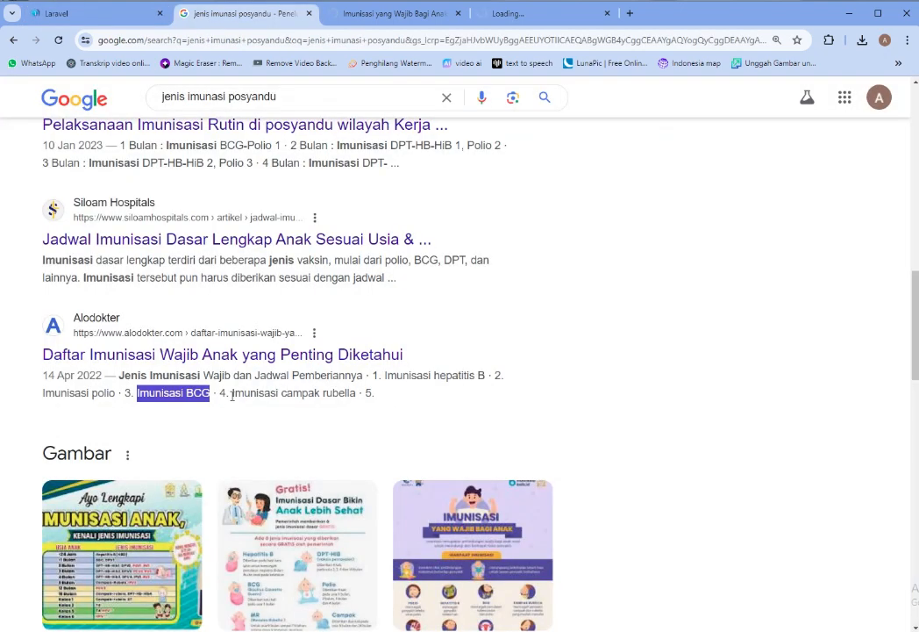
left_click_drag(232, 396, 362, 395)
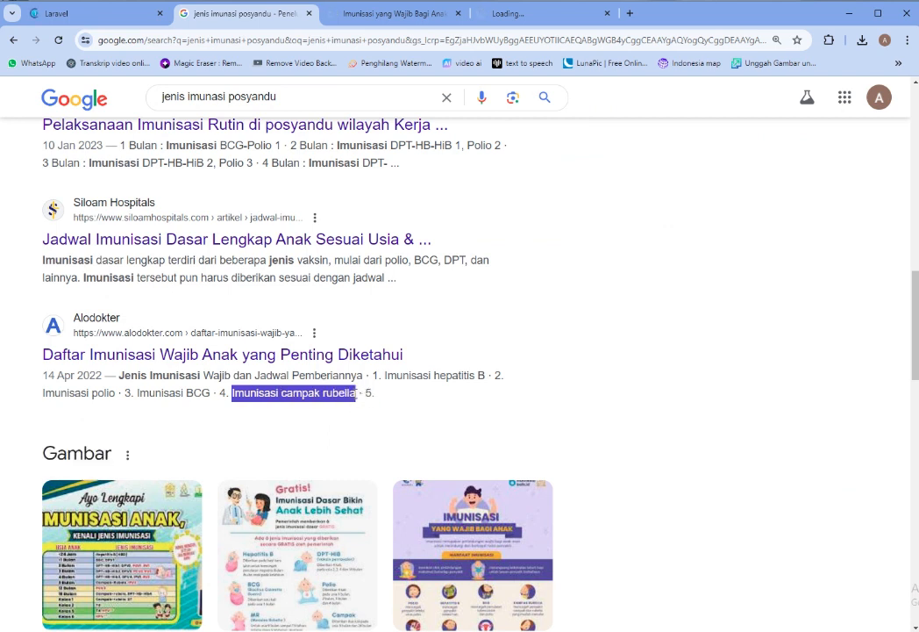
right_click(356, 394)
left_click(360, 407)
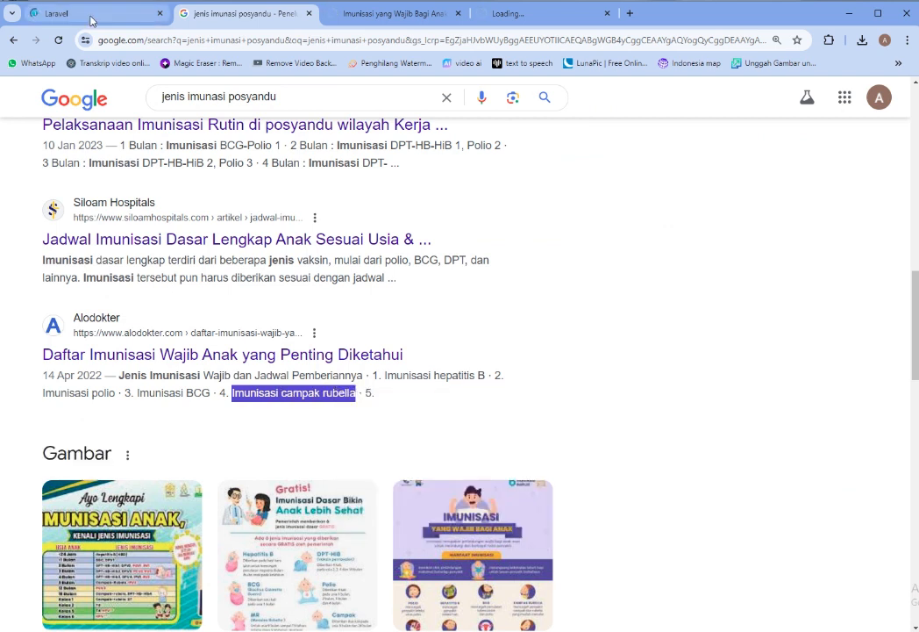
left_click(91, 16)
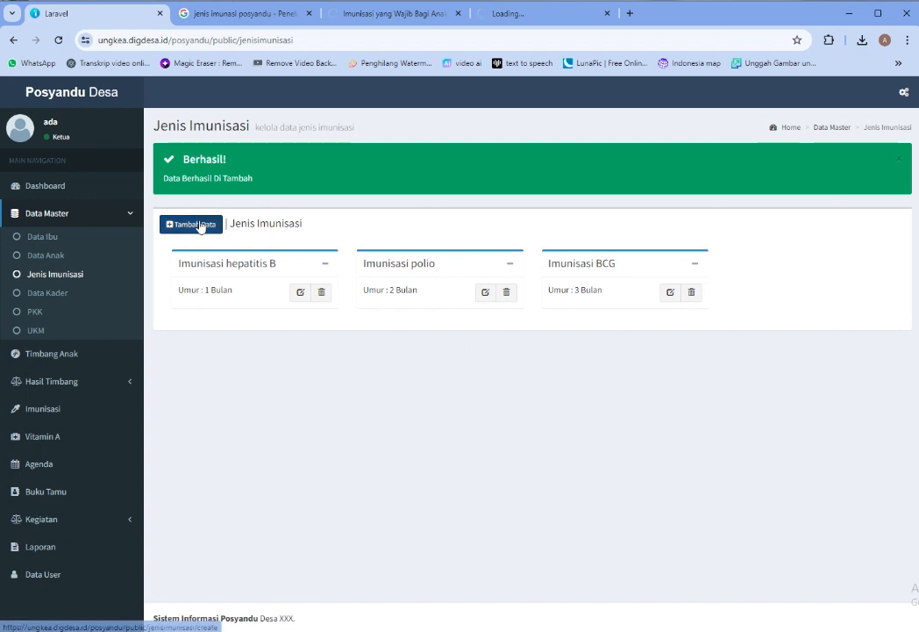
left_click(201, 226)
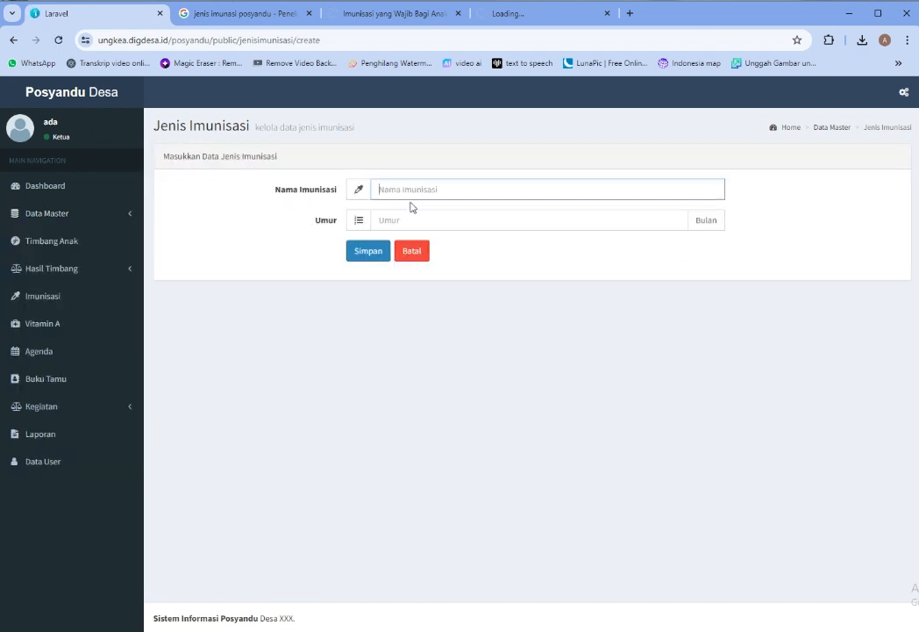
right_click(408, 190)
left_click(429, 319)
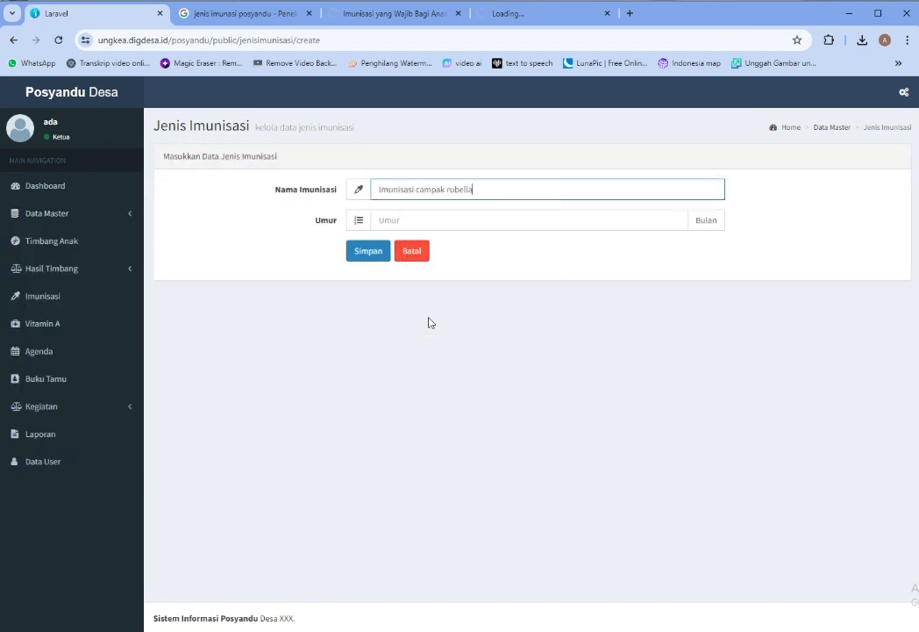
left_click(443, 222)
type("4")
left_click(377, 260)
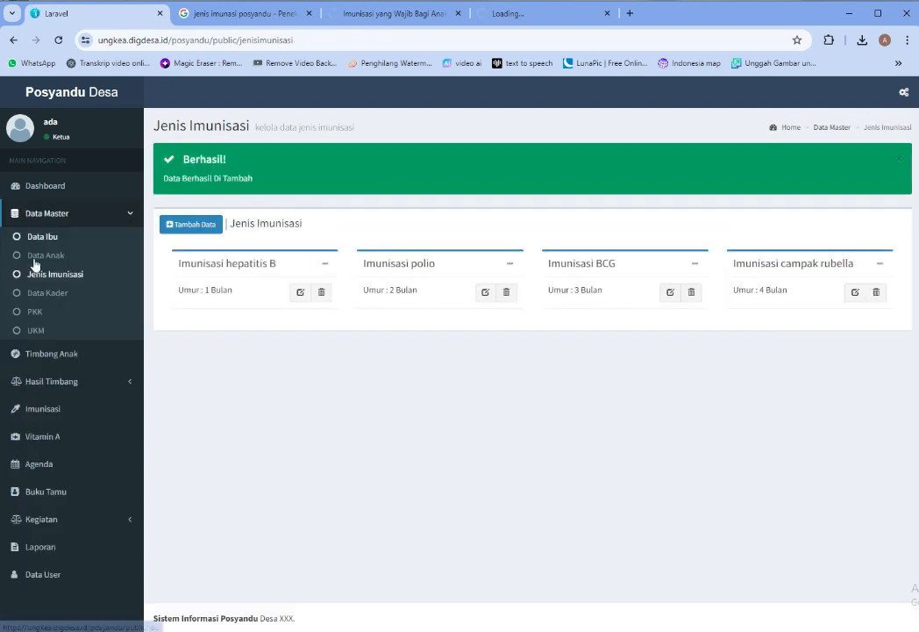
Start a new Data Kader entry marked Gakin, then go to the PKK data page
left_click(53, 296)
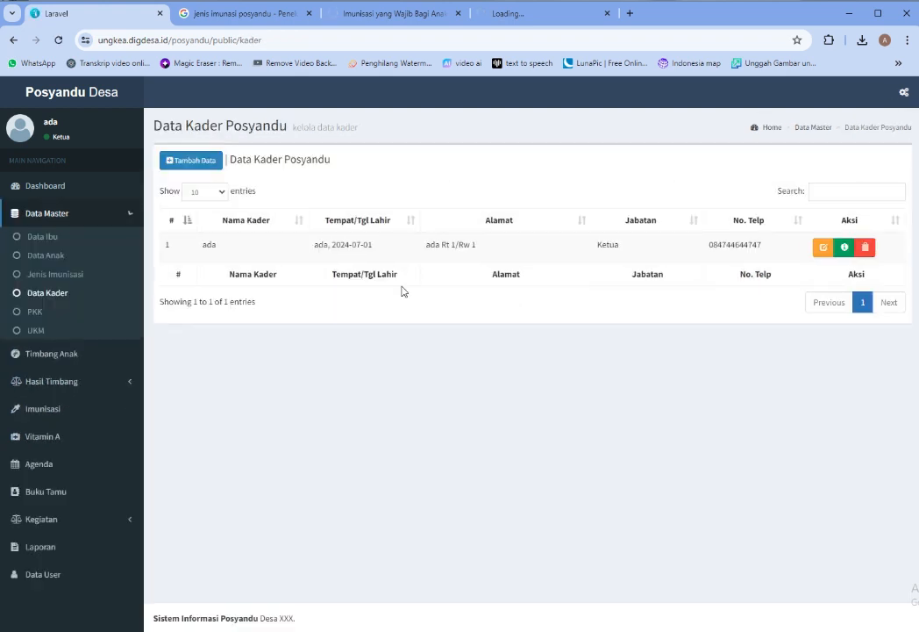
left_click_drag(503, 241, 225, 244)
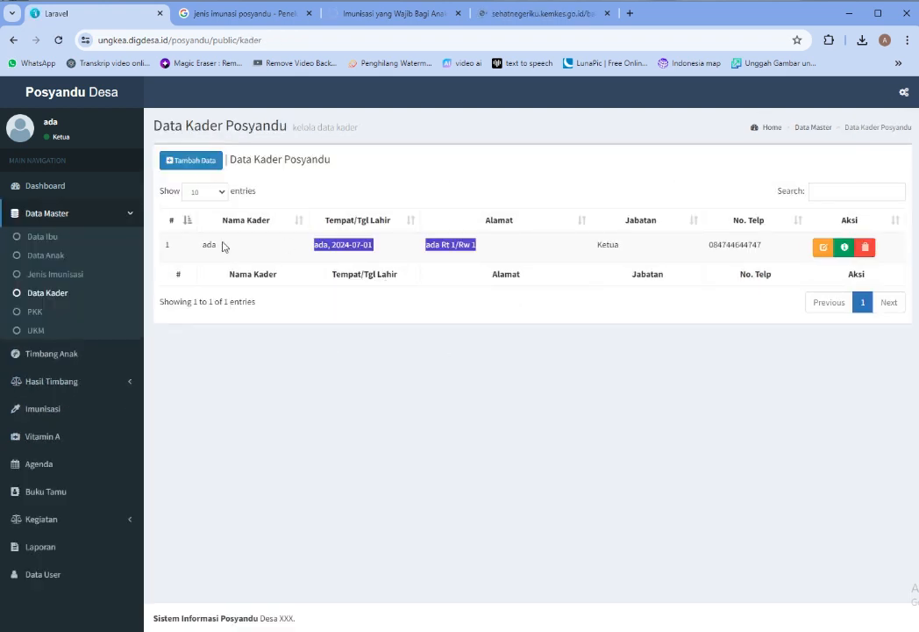
left_click(416, 365)
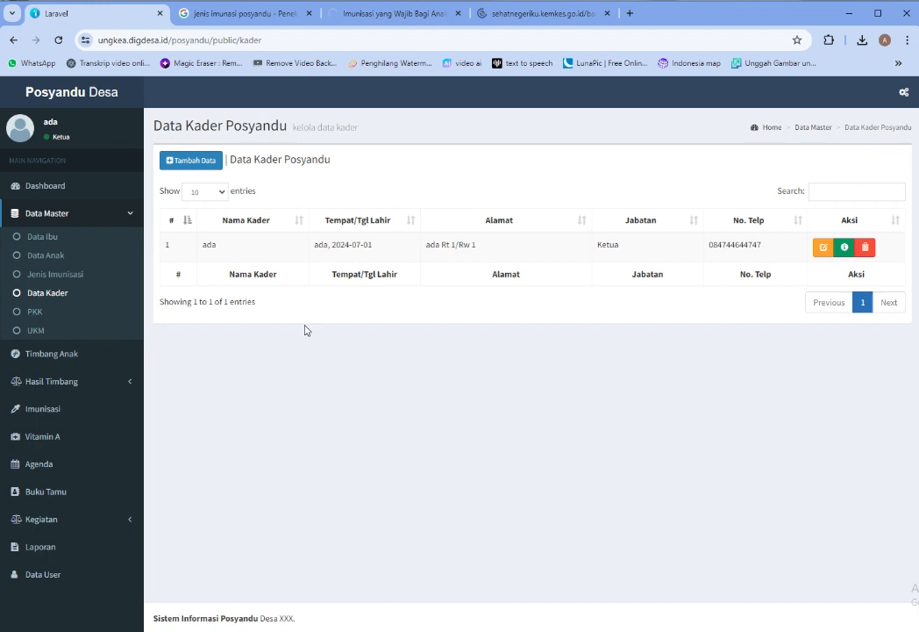
left_click(189, 160)
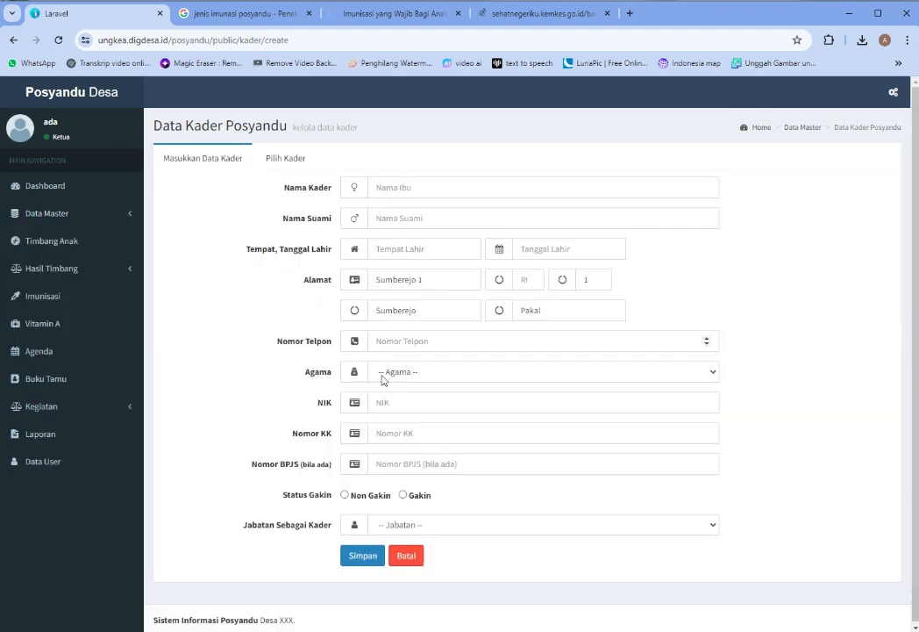
left_click(402, 497)
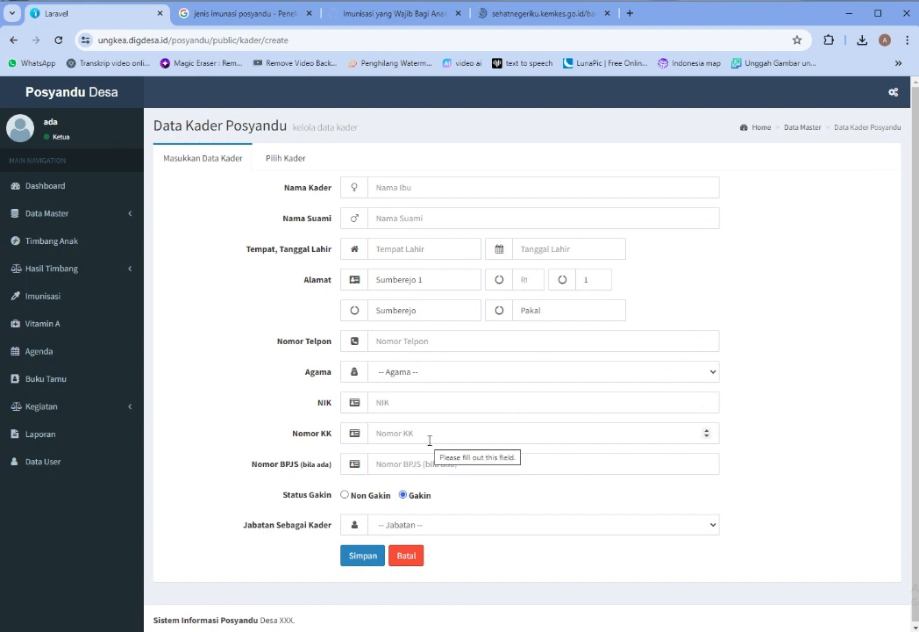
left_click(107, 215)
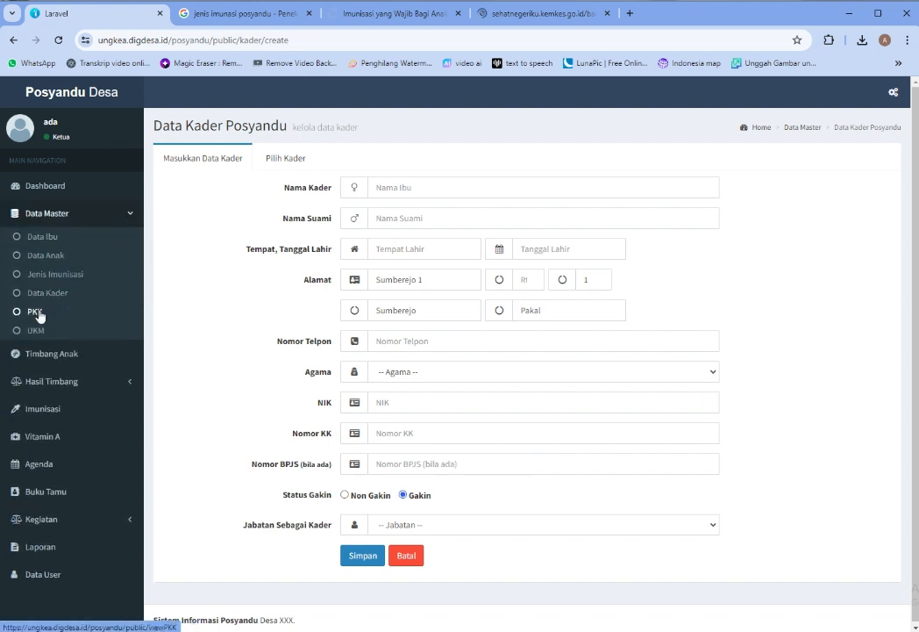
left_click(39, 314)
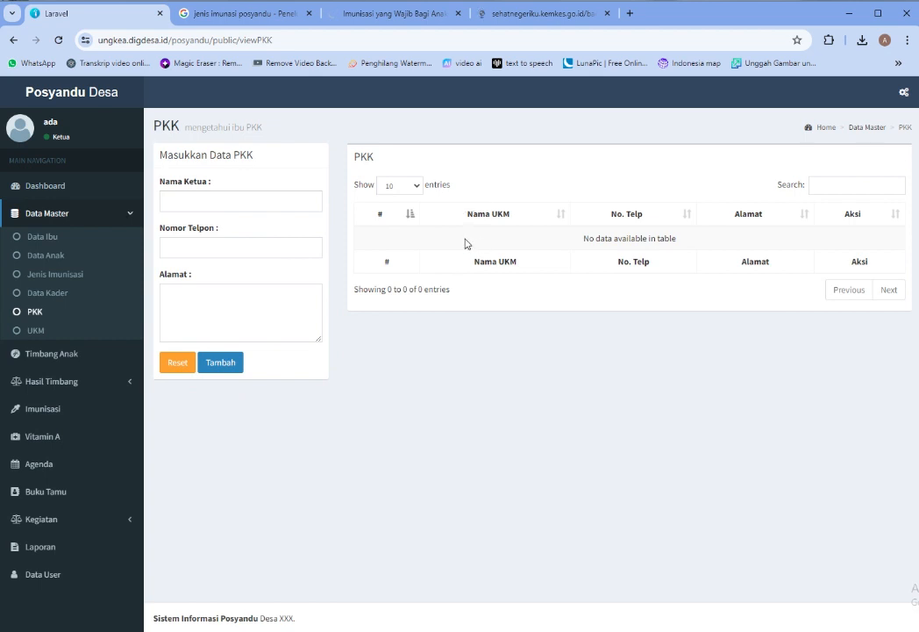
Look over the PKK form fields and the Data Kader and UKM pages, ending on Timbang Anak
left_click(215, 205)
left_click(210, 297)
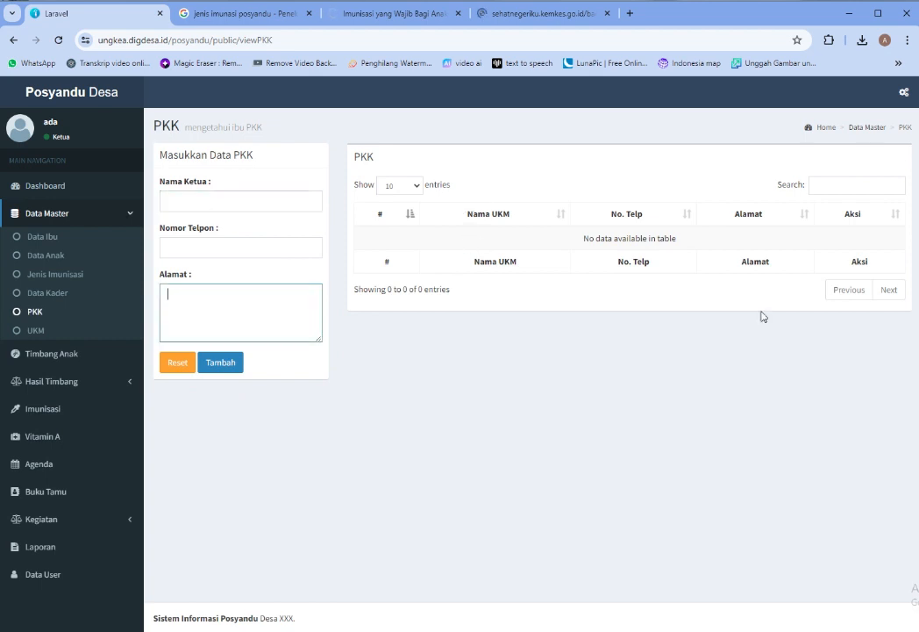
left_click(68, 292)
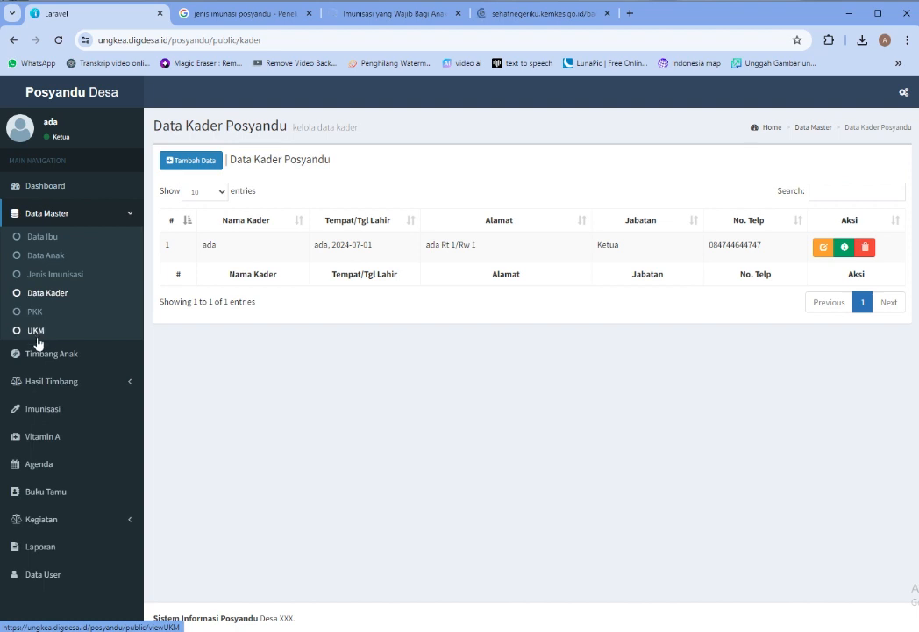
left_click(35, 331)
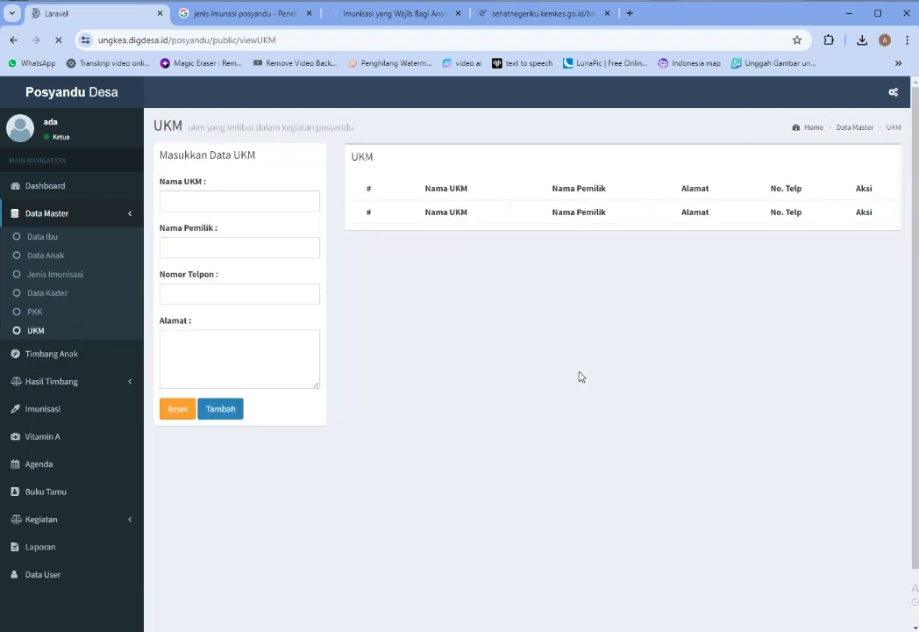
left_click(82, 354)
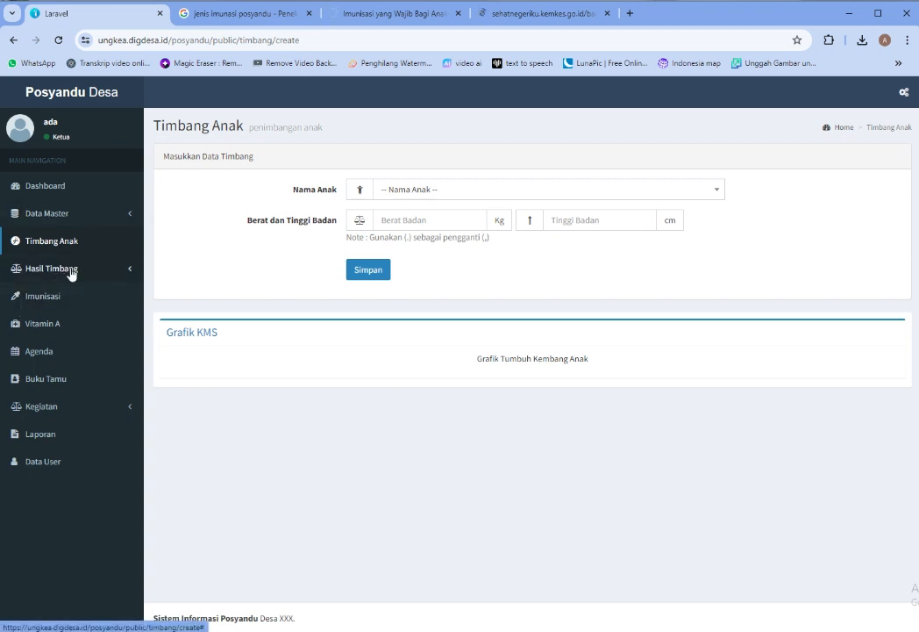
Record a weighing for the only listed child: Berat Badan 30, Tinggi Badan 20
left_click(581, 188)
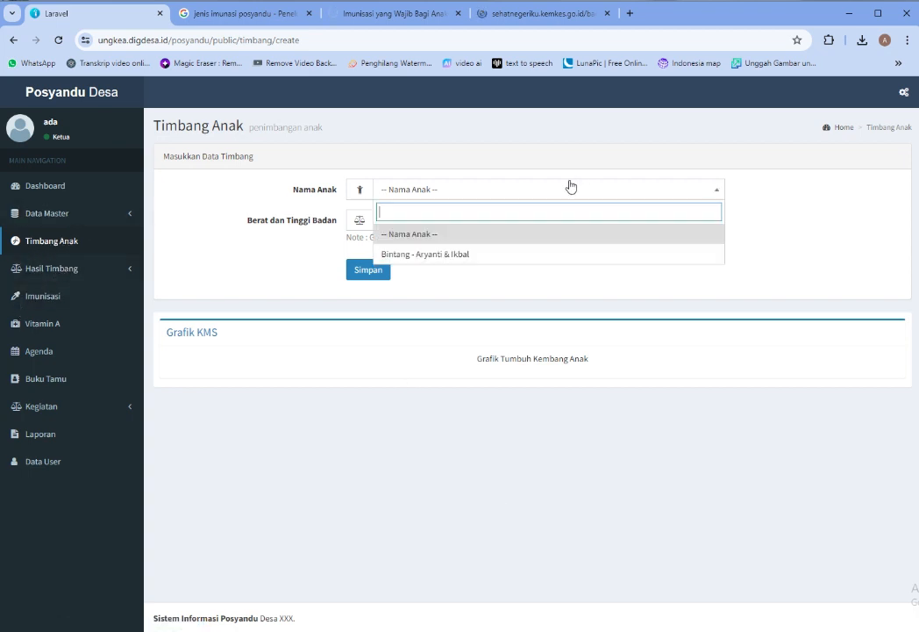
left_click(437, 261)
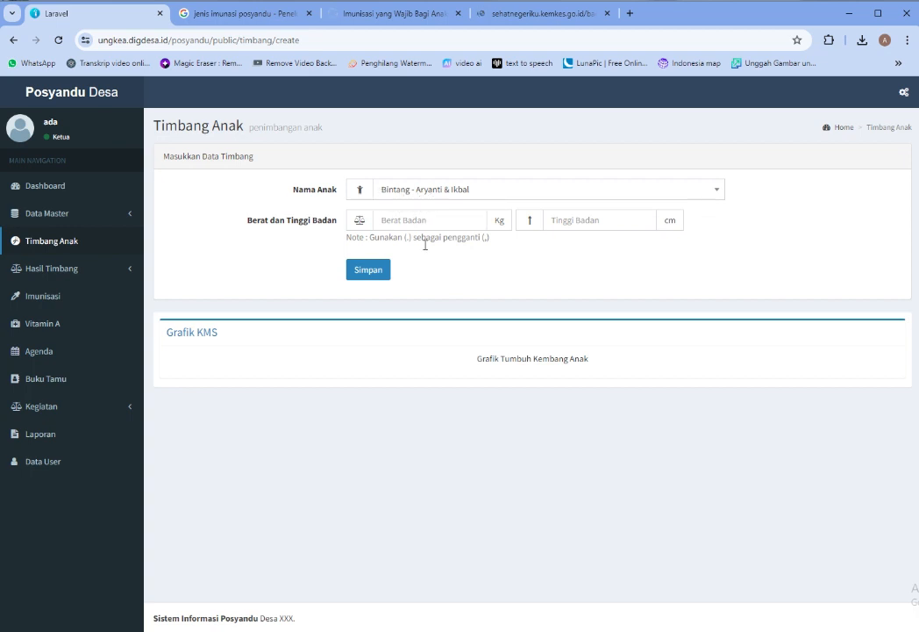
left_click(468, 229)
type("9")
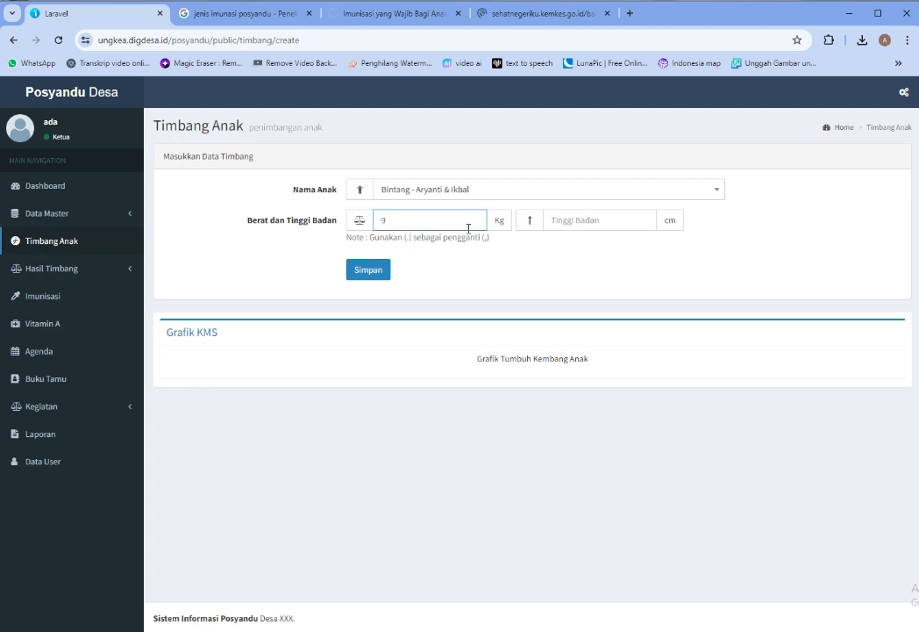
key("BackSpace")
type("30")
left_click(596, 228)
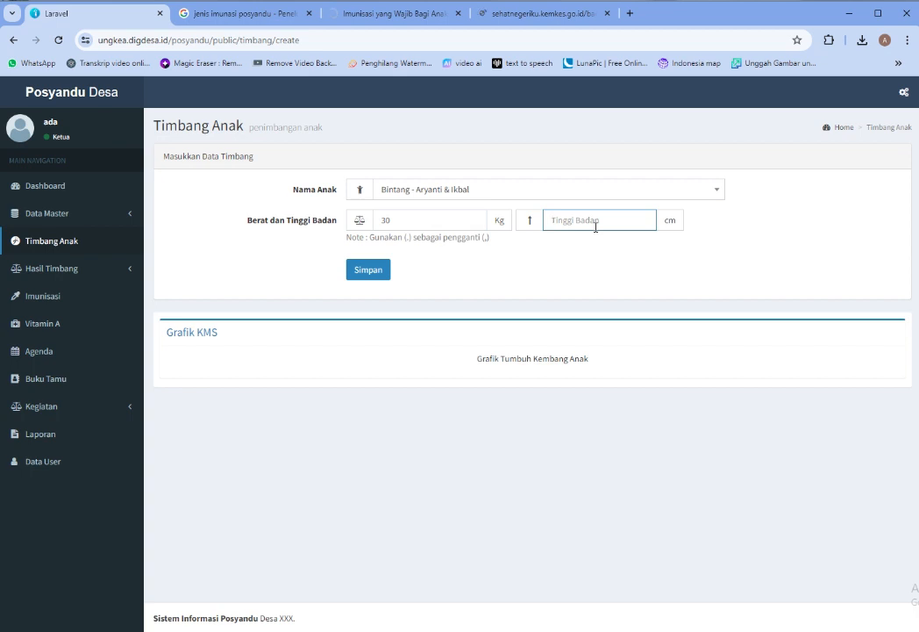
type("20")
left_click(370, 271)
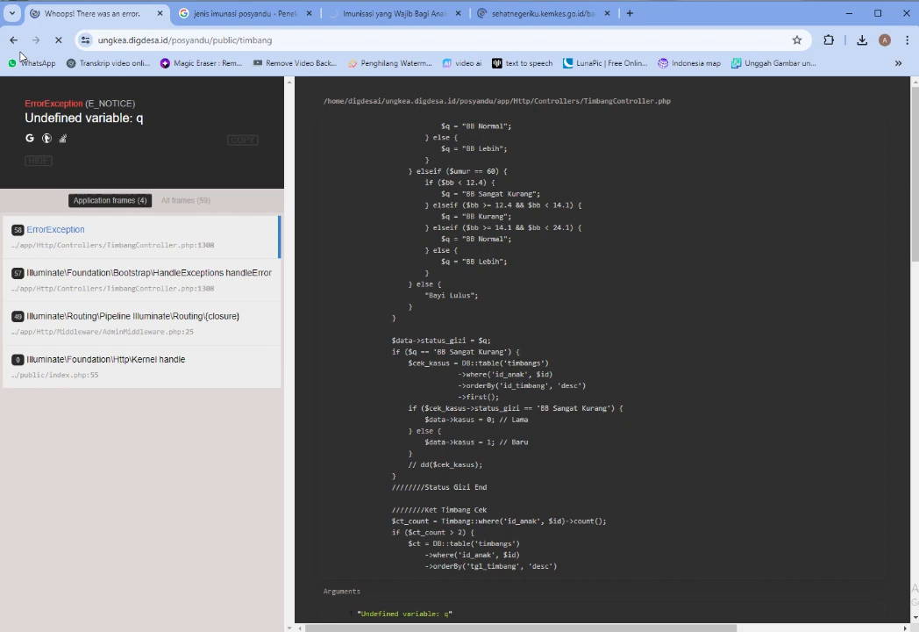
Resubmit the weighing, inspect the 'Undefined variable: q' error, and return to the form
left_click(13, 40)
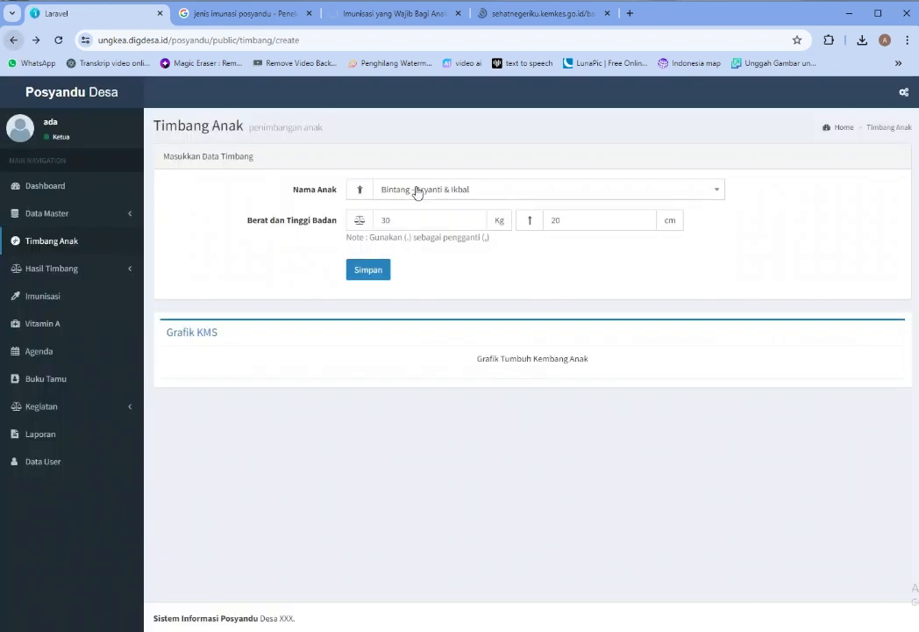
left_click(383, 272)
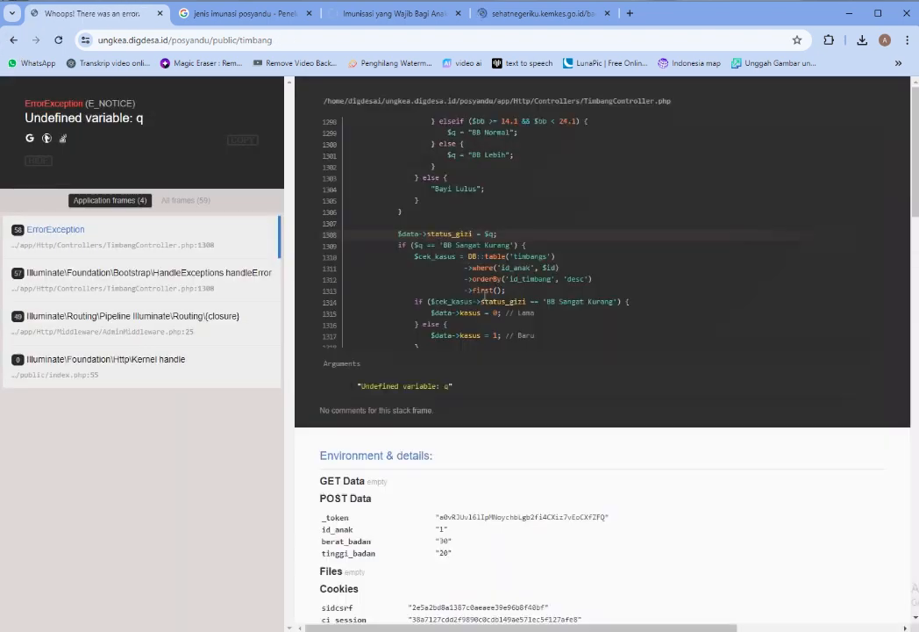
scroll(463, 485, "down", 20)
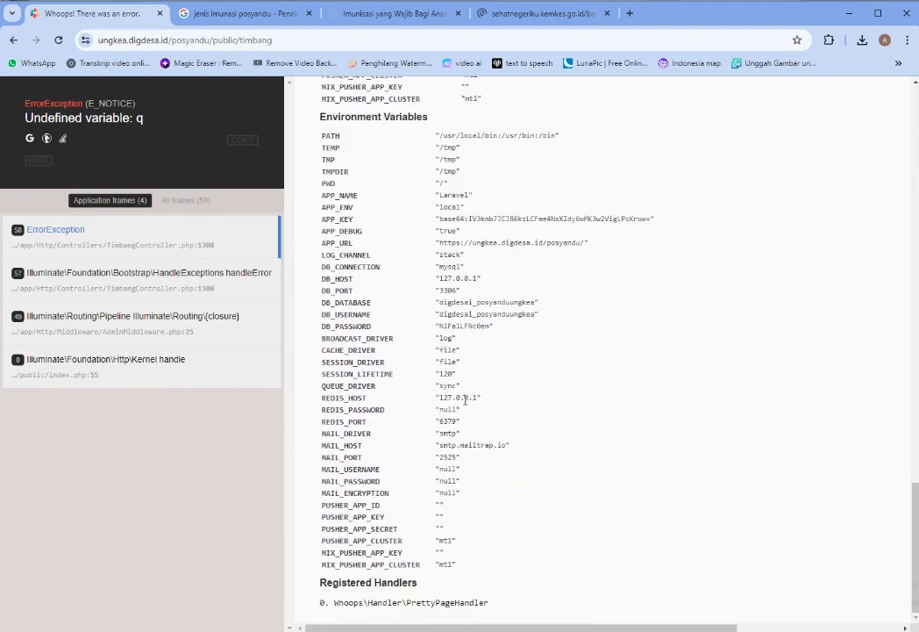
scroll(466, 399, "up", 10)
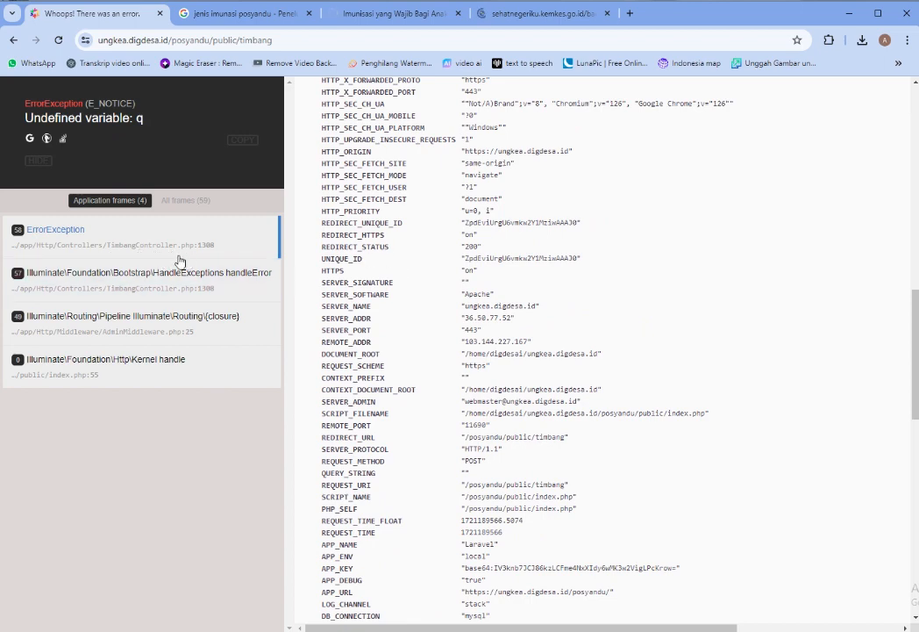
scroll(491, 188, "up", 4)
left_click(14, 40)
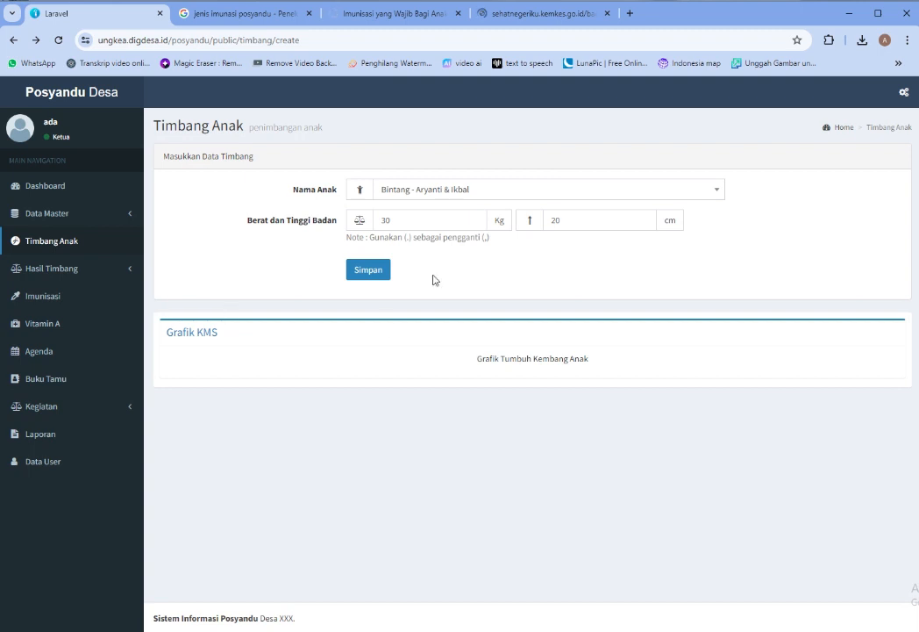
Check the Data Timbang and Status Gizi Anak tables under their all and this-month filters
left_click(68, 268)
left_click(62, 293)
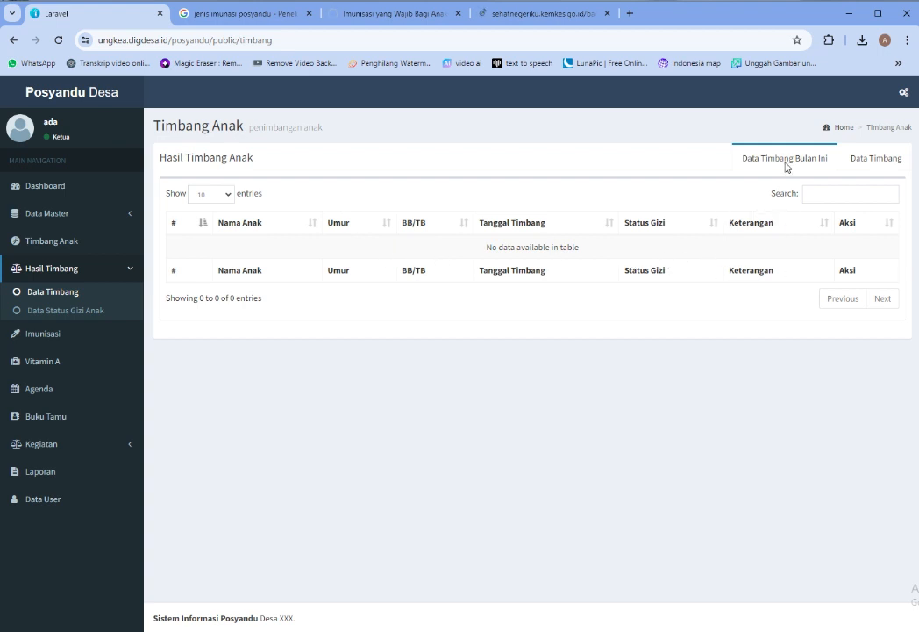
left_click(853, 169)
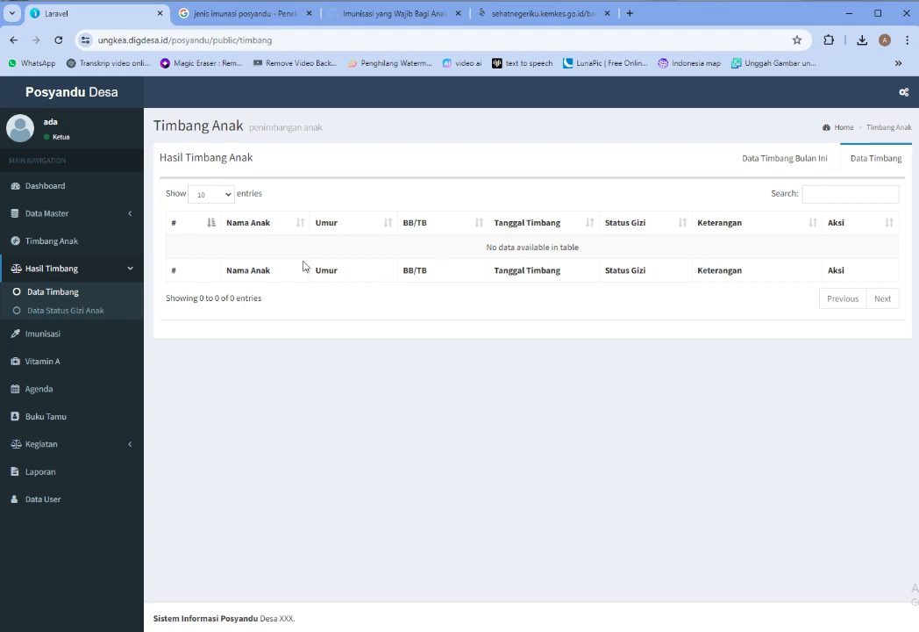
left_click(66, 312)
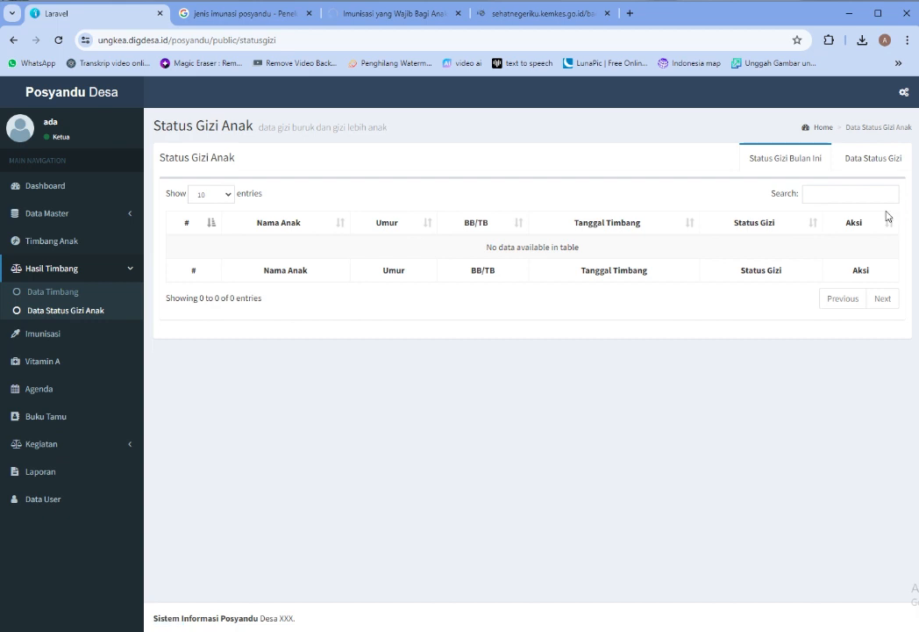
left_click(872, 161)
left_click(758, 166)
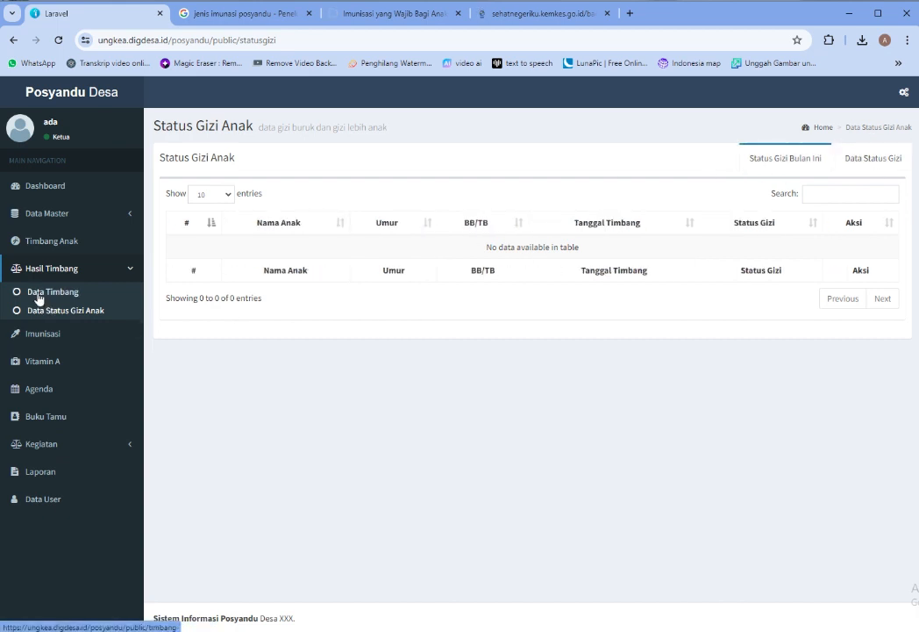
left_click(39, 297)
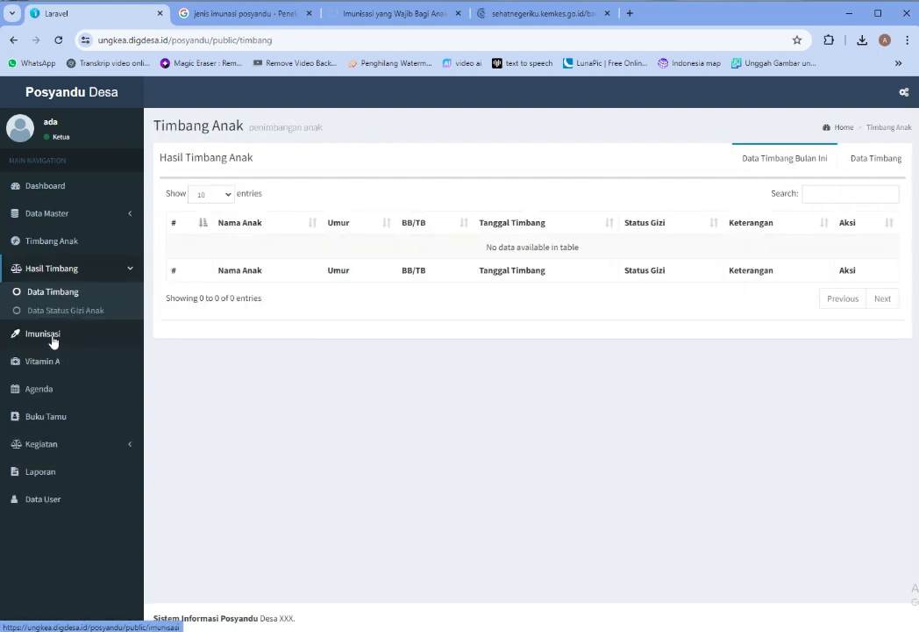
left_click(52, 338)
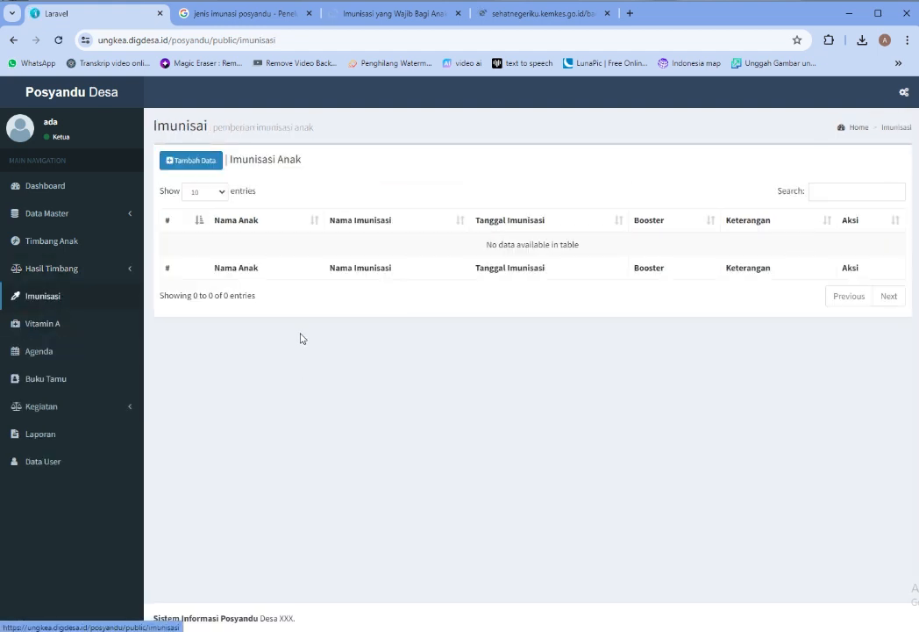
Start an immunization record for the listed child with Imunisasi campak rubella
left_click(187, 160)
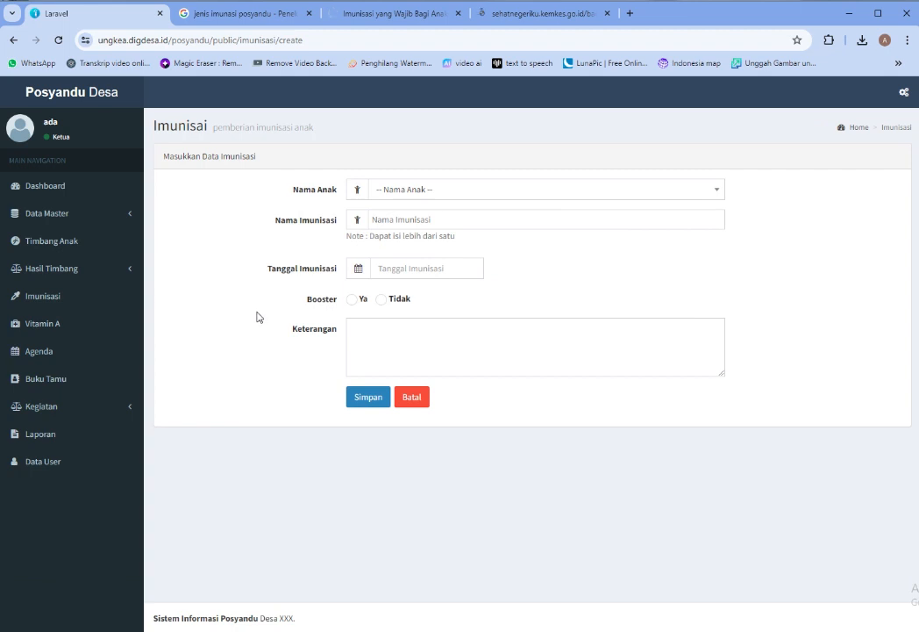
left_click(535, 189)
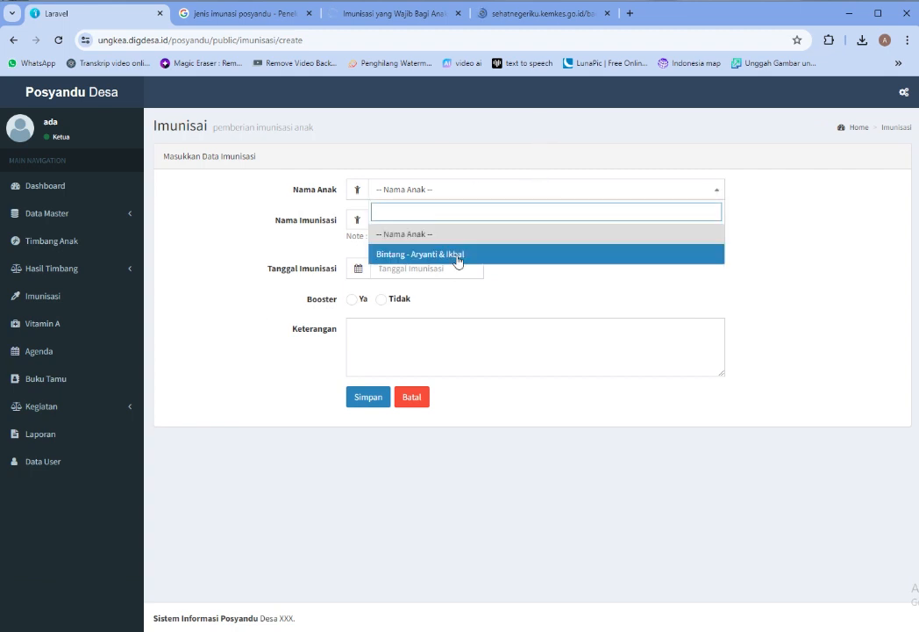
left_click(209, 413)
left_click(470, 194)
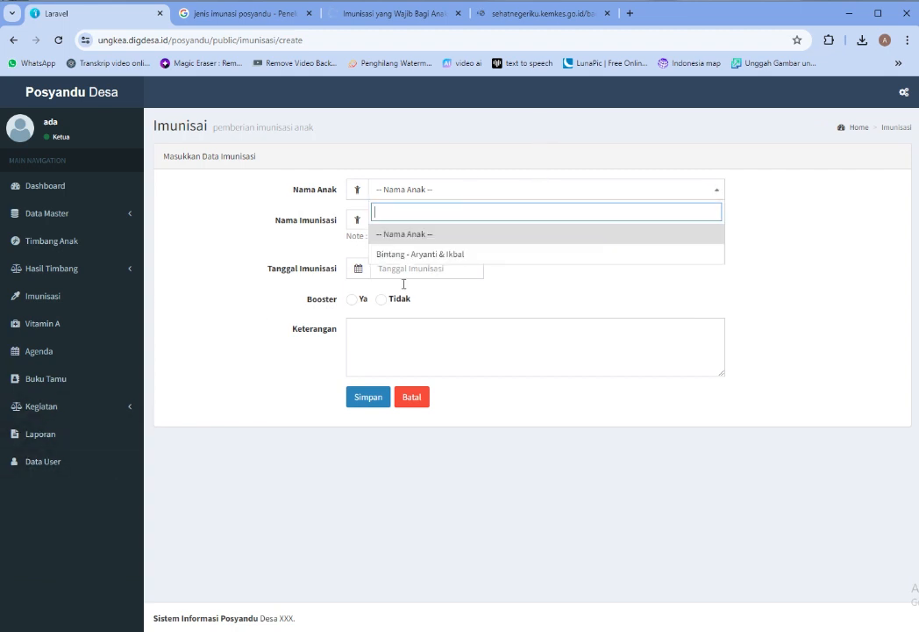
left_click(421, 254)
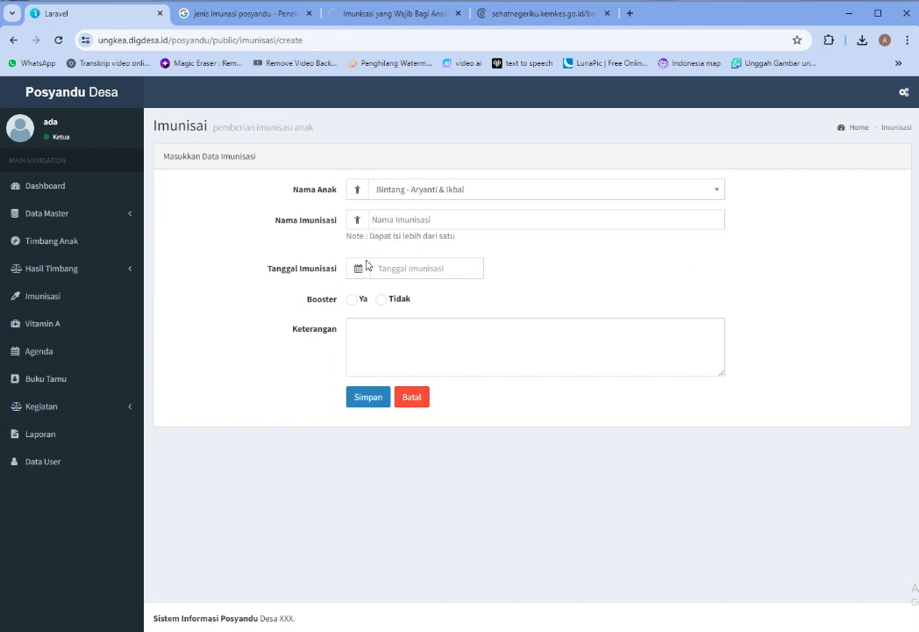
left_click(491, 226)
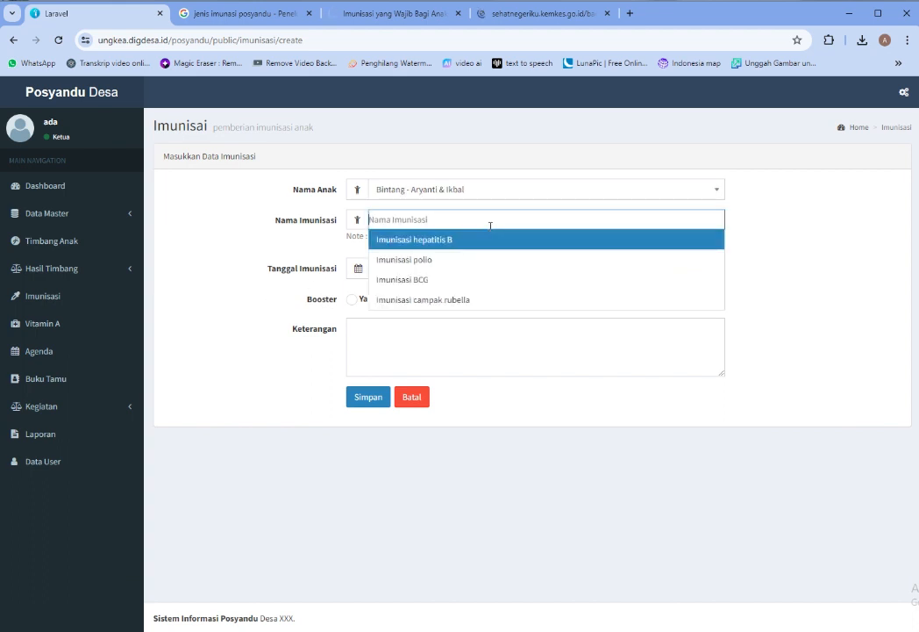
left_click(445, 302)
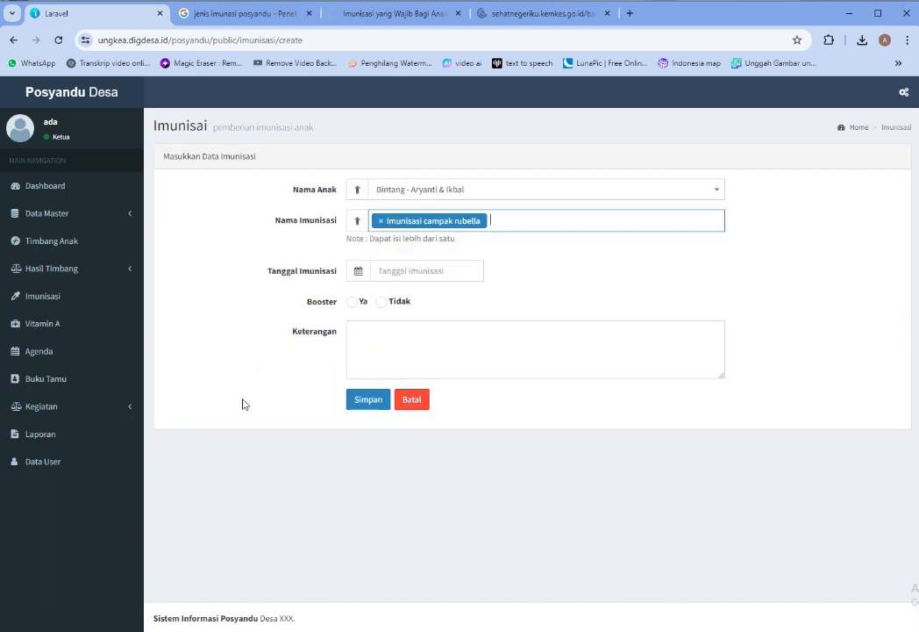
Date it 17 July 2024, mark it as a booster, add a note, and save
left_click(412, 270)
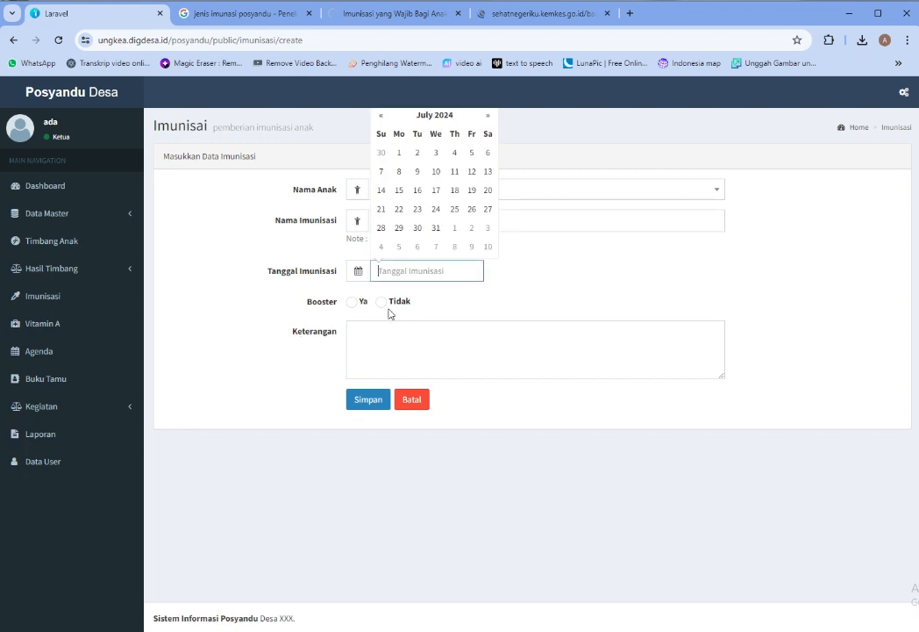
left_click(435, 190)
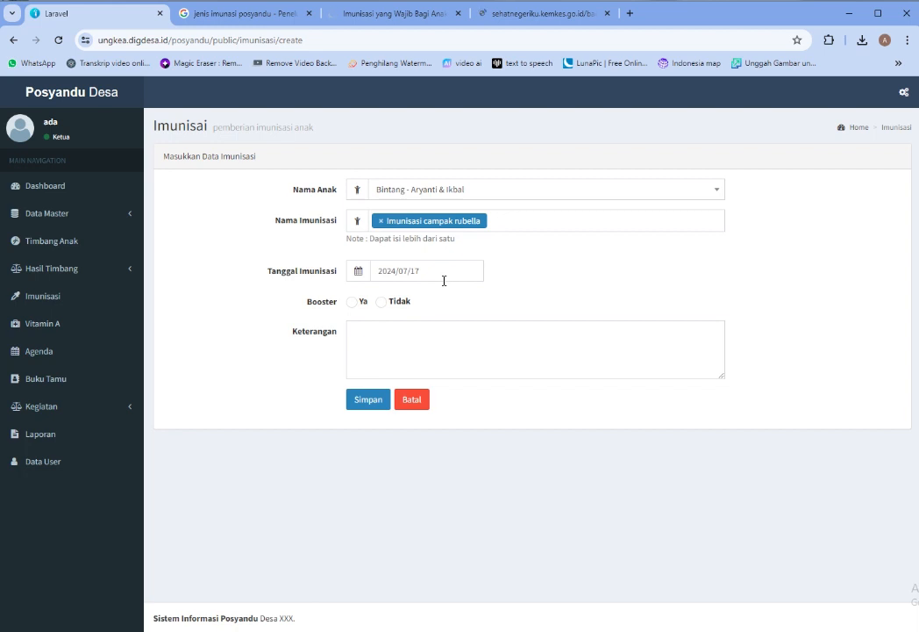
left_click(353, 302)
left_click(420, 364)
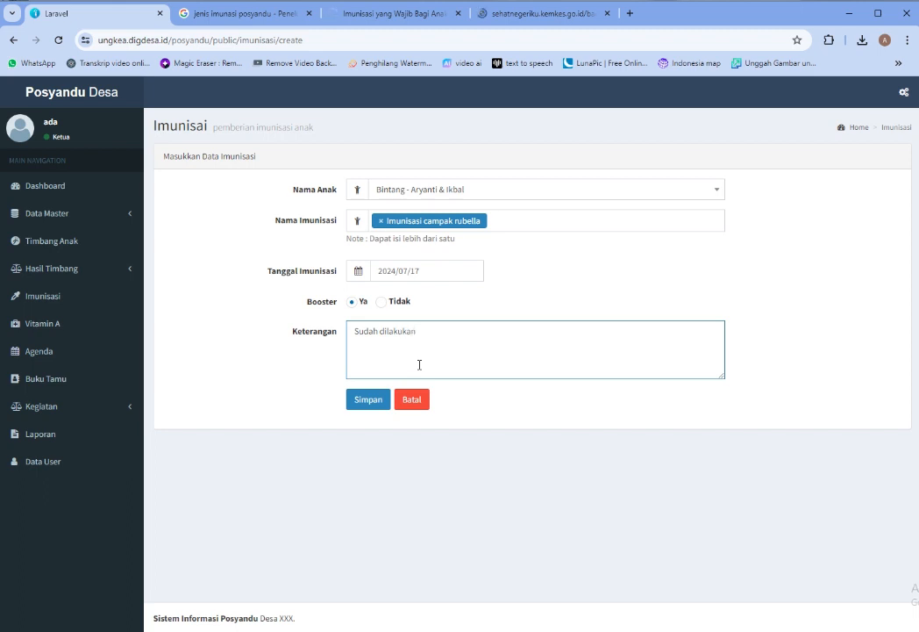
left_click(363, 400)
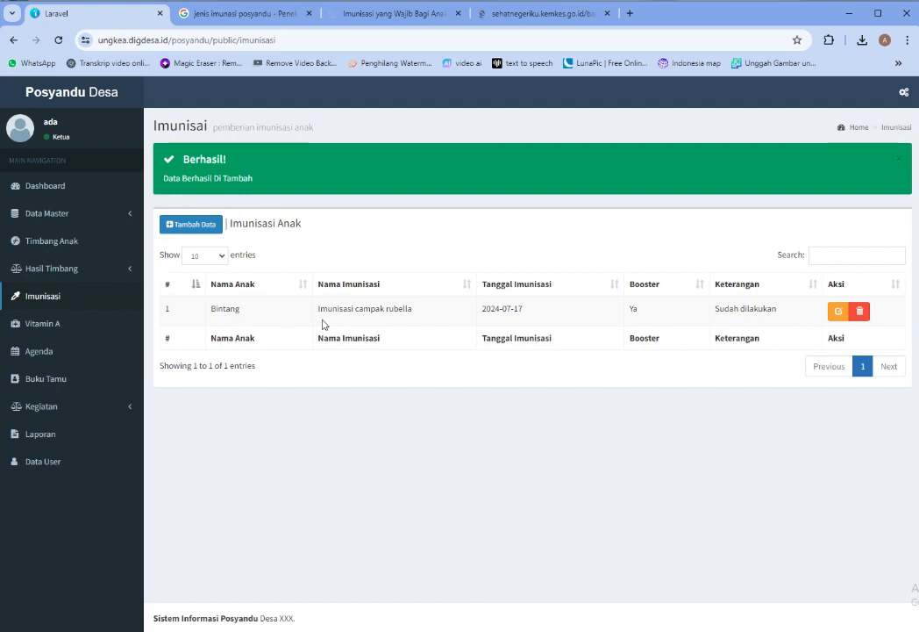
left_click(21, 326)
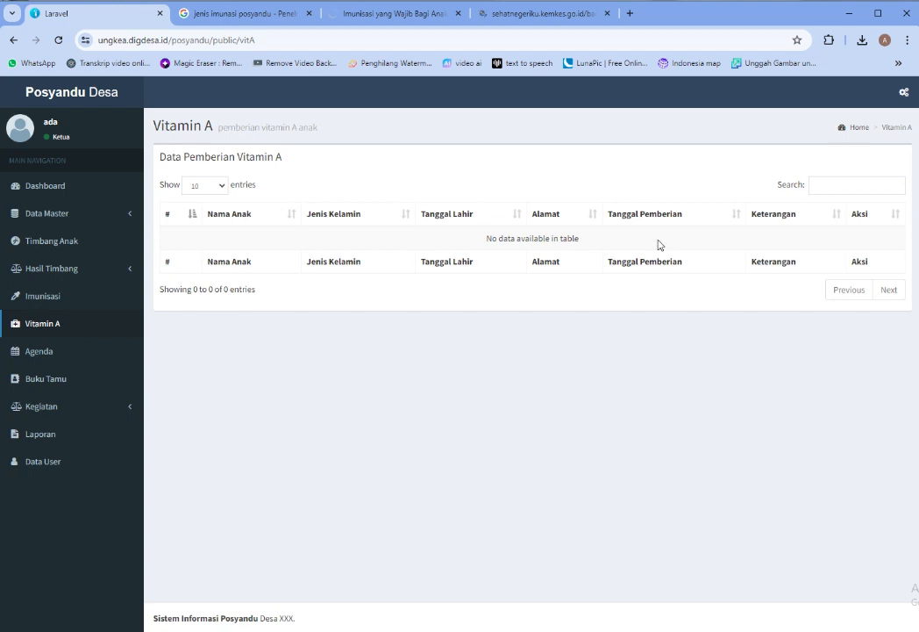
Go to the Agenda Posyandu page with its Buat Agenda form and July 2024 calendar
left_click(40, 353)
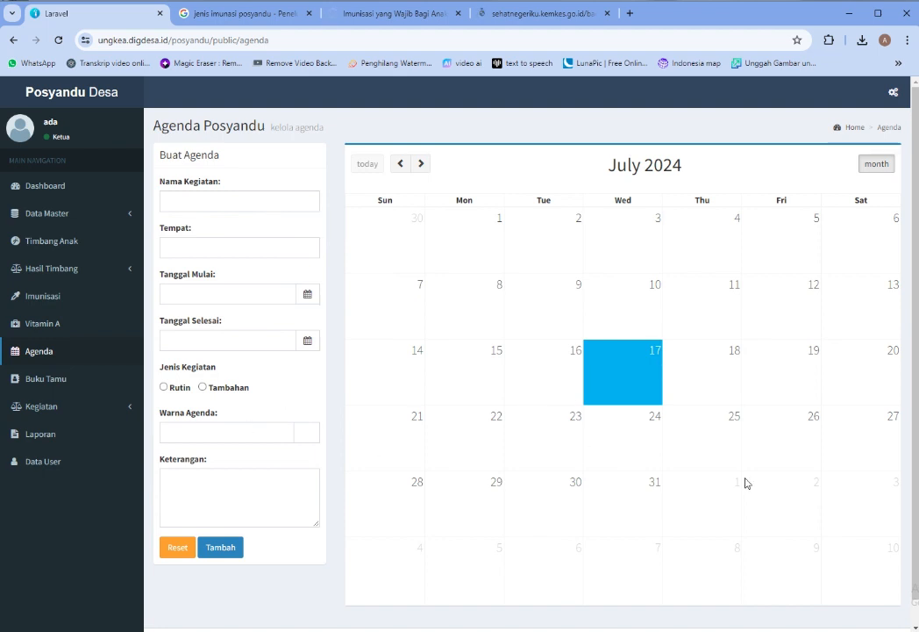
Enter the activity name Pembagian Vitamin and the place Balai Desa, marked Rutin
left_click(236, 201)
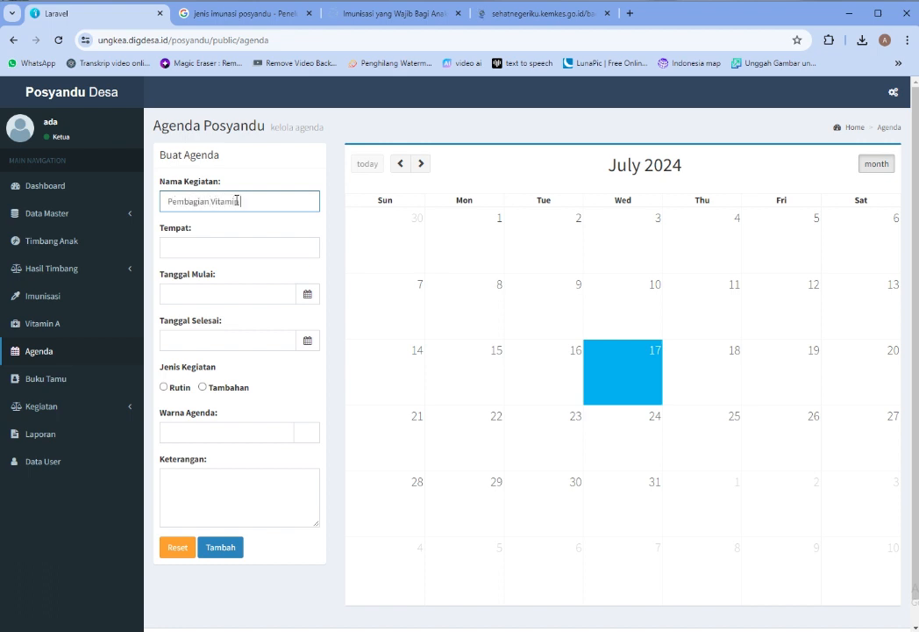
left_click(222, 242)
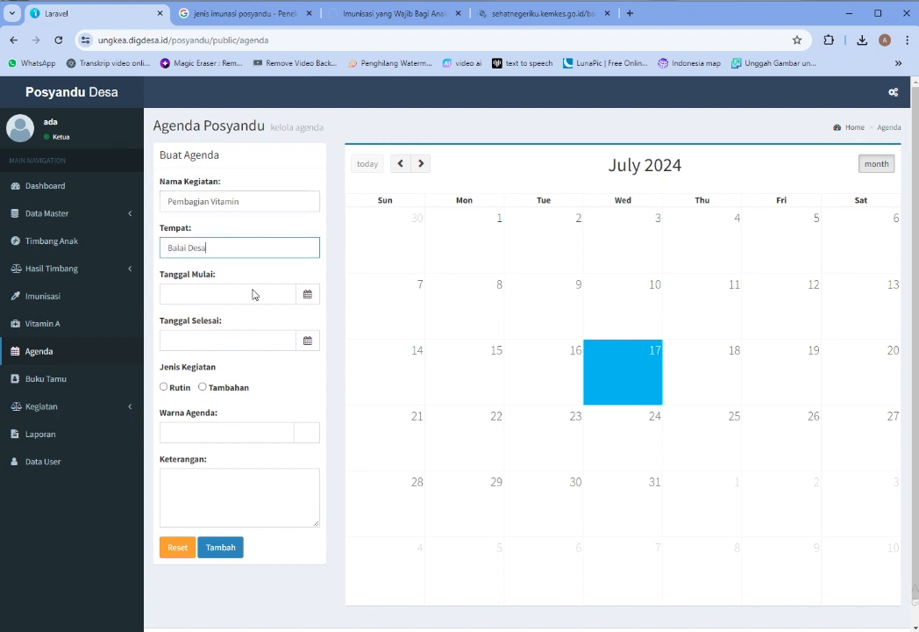
left_click(305, 296)
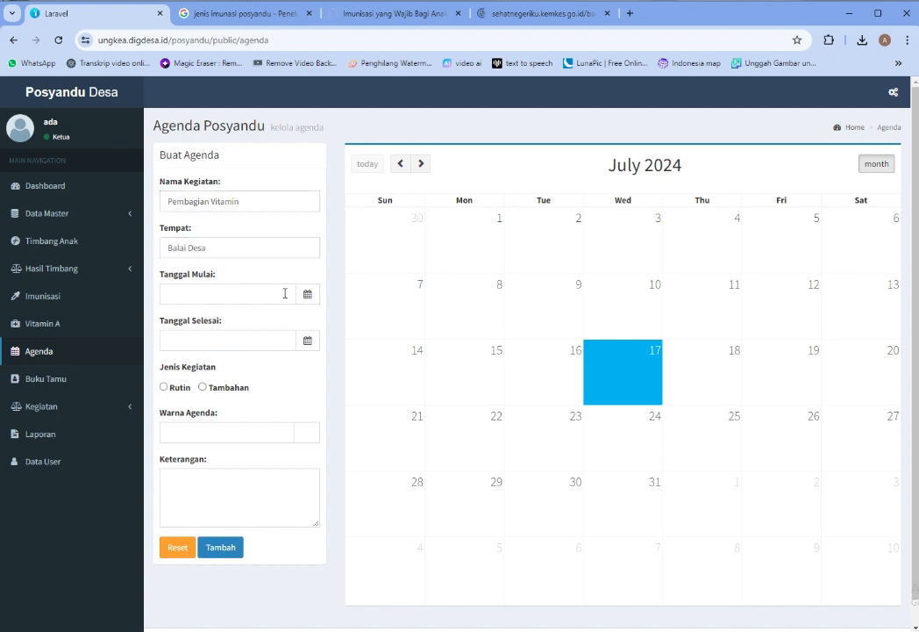
left_click(165, 387)
Set the agenda start date to 2024/07/31 12:15
left_click(219, 297)
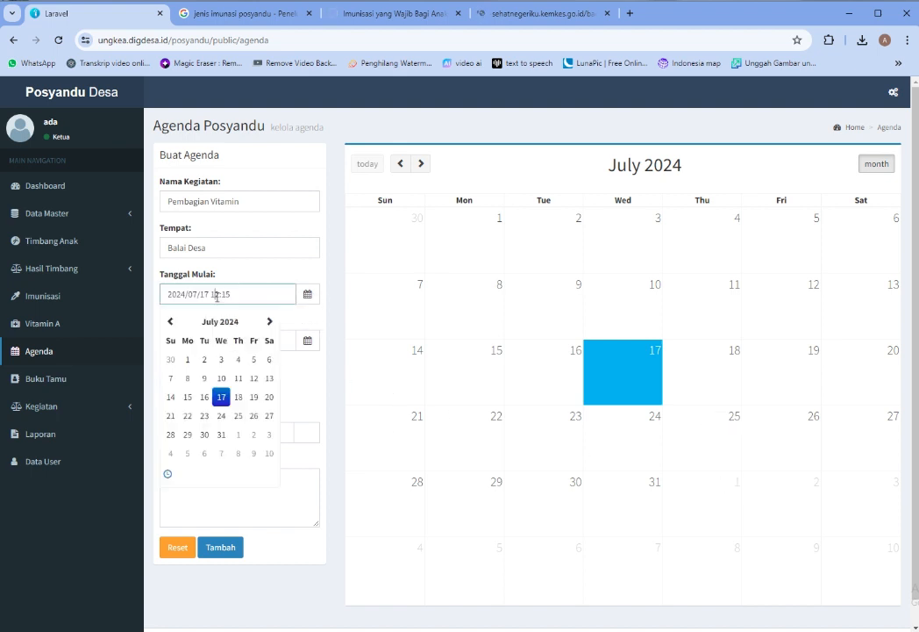
left_click(223, 436)
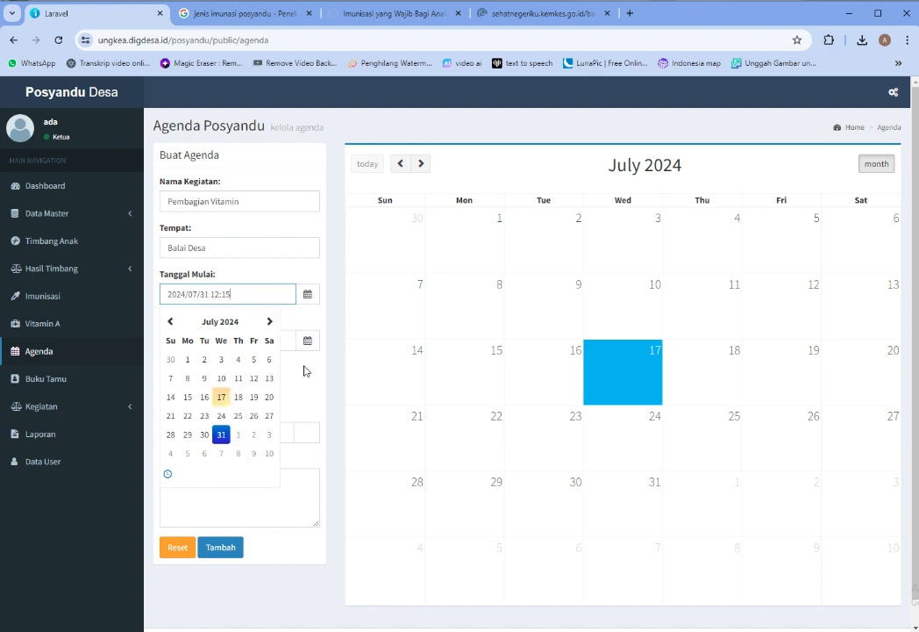
left_click(321, 385)
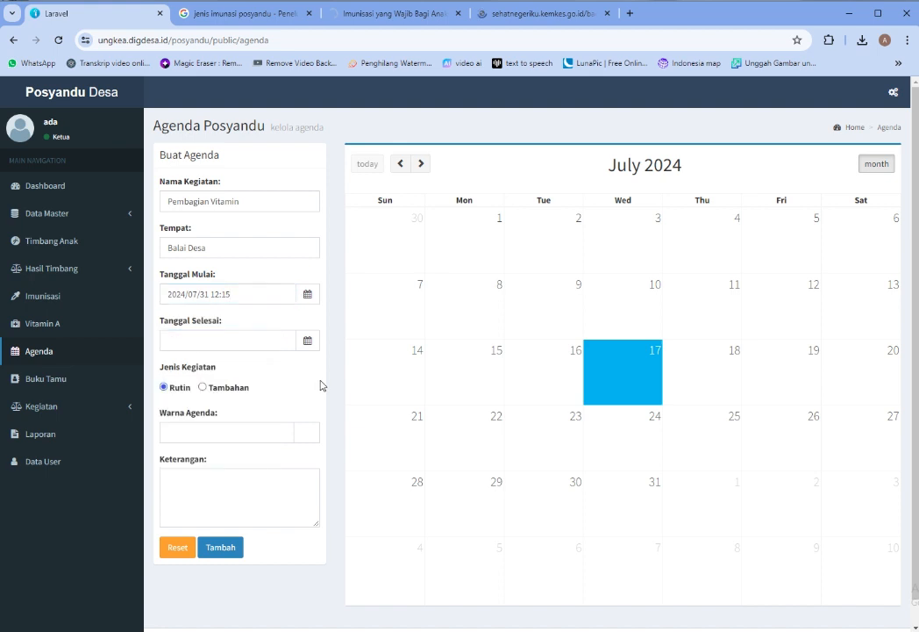
left_click(217, 295)
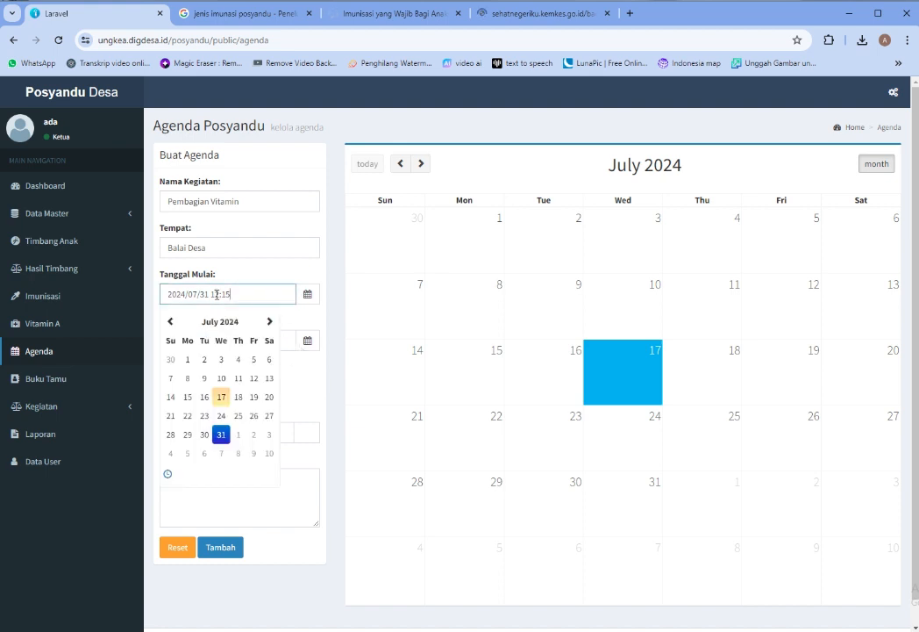
left_click(302, 385)
Set the end date to 2025/05/31 12:15 and mark the activity Tambahan
left_click(266, 340)
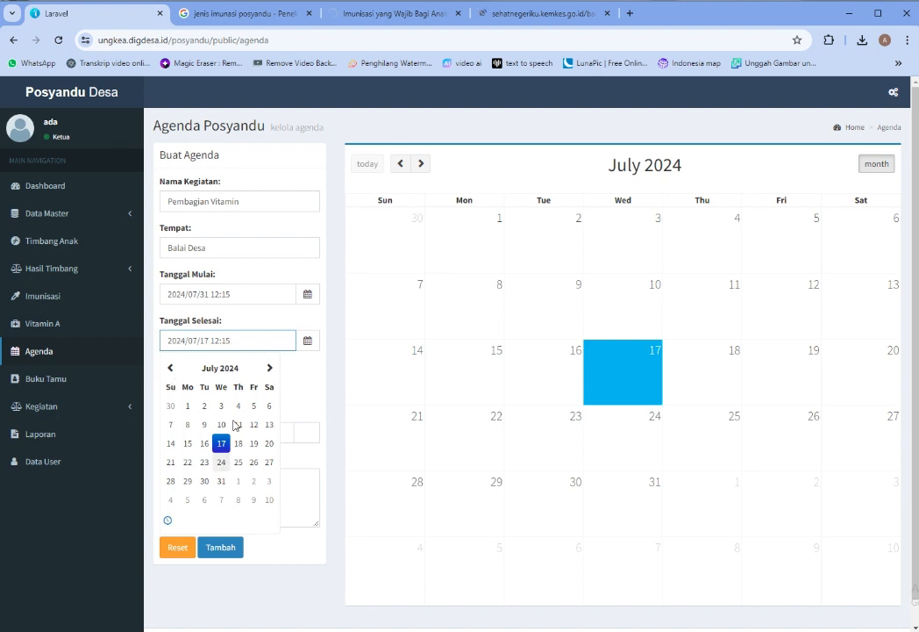
double_click(269, 368)
triple_click(269, 368)
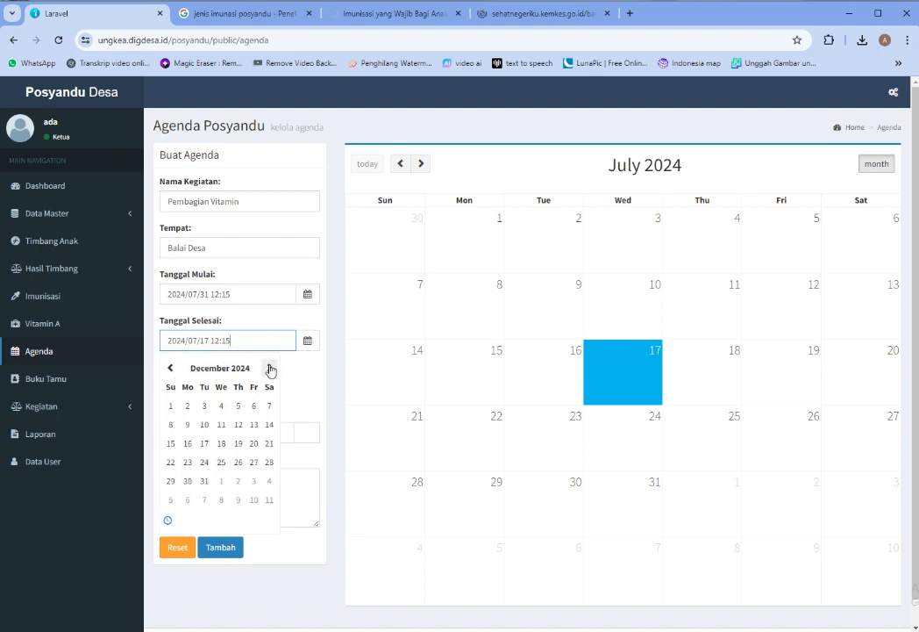
triple_click(269, 367)
double_click(269, 368)
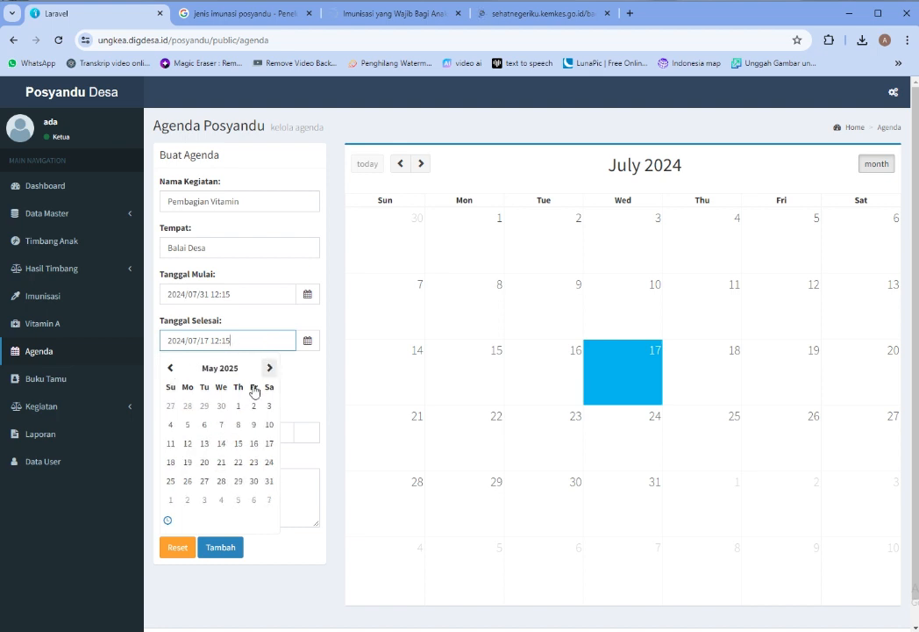
left_click(269, 481)
left_click(329, 391)
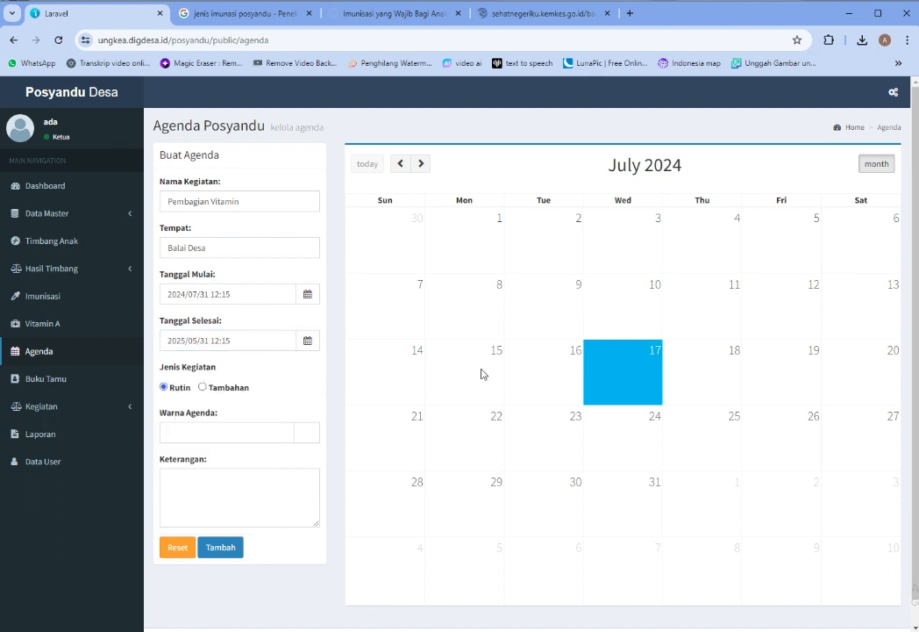
left_click(214, 387)
Switch the activity type back to Rutin and set the agenda colour to red #da2525
left_click(163, 386)
left_click(213, 432)
left_click(308, 434)
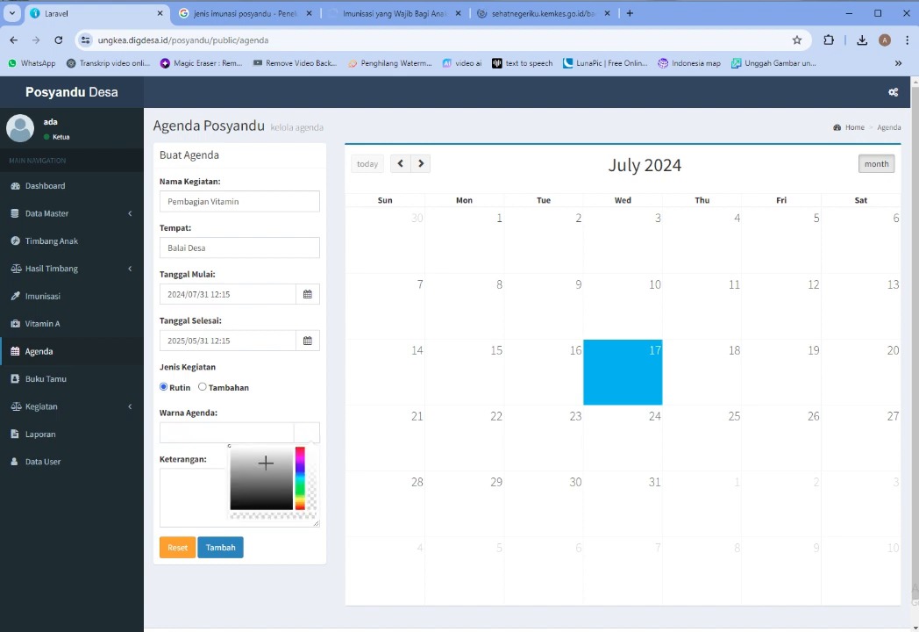
left_click(301, 470)
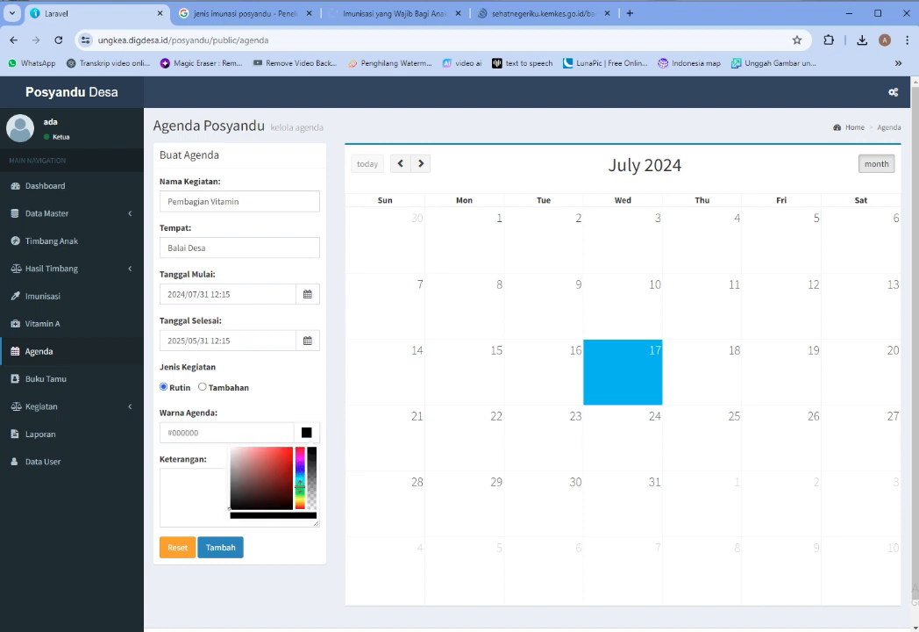
mouse_move(277, 492)
left_mouse_down()
mouse_move(266, 466)
mouse_move(282, 457)
left_mouse_up()
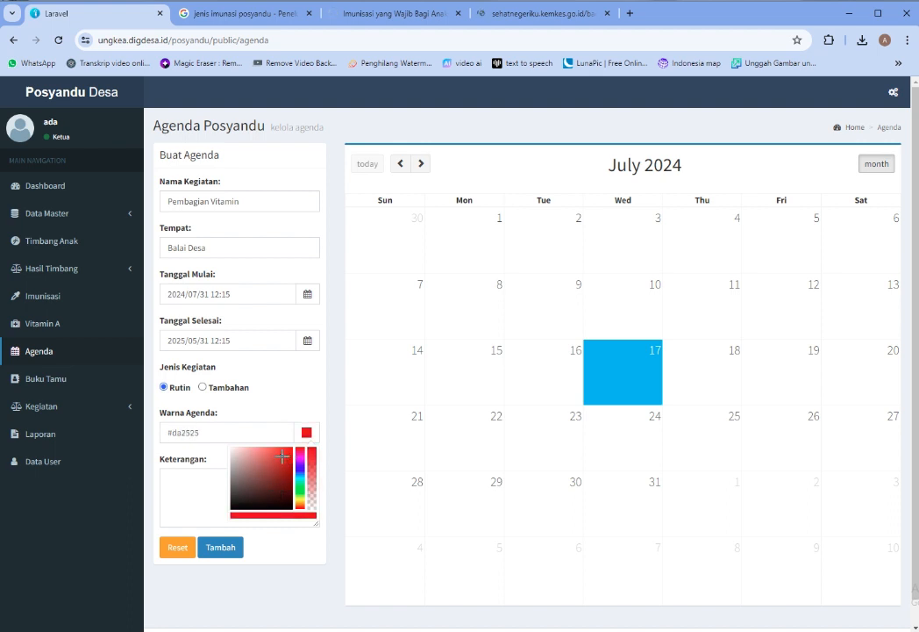
Add the note 'Di harap semua hadir' and save the agenda with Tambah
left_click(175, 482)
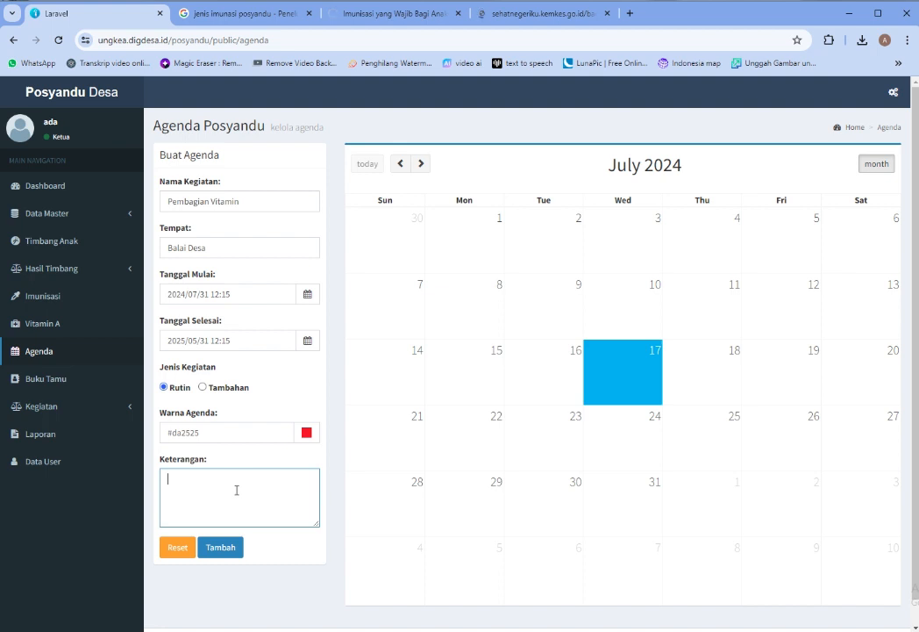
type("Di harap semua hadir")
left_click(225, 547)
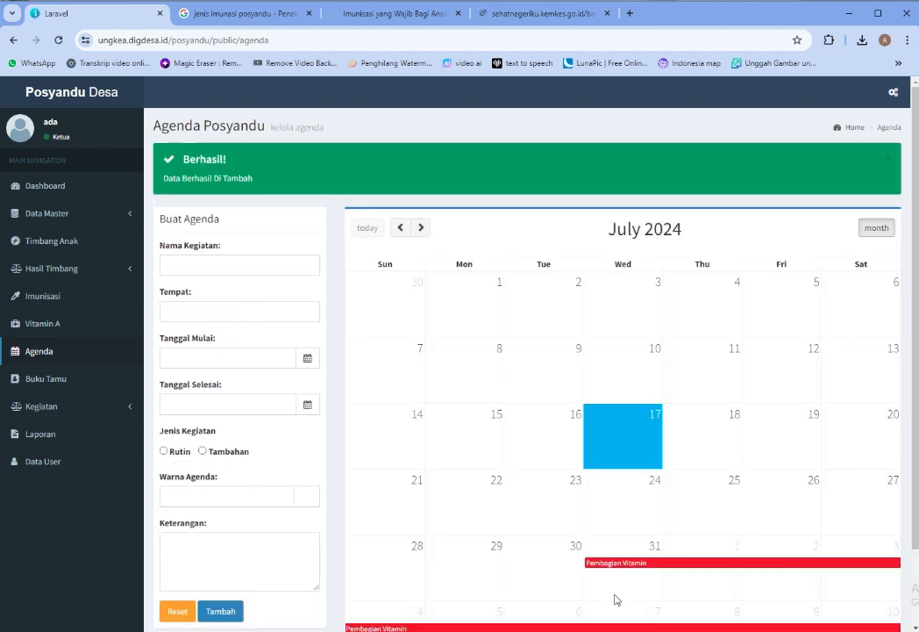
Scroll the agenda page and switch the calendar to month view
scroll(669, 574, "down", 2)
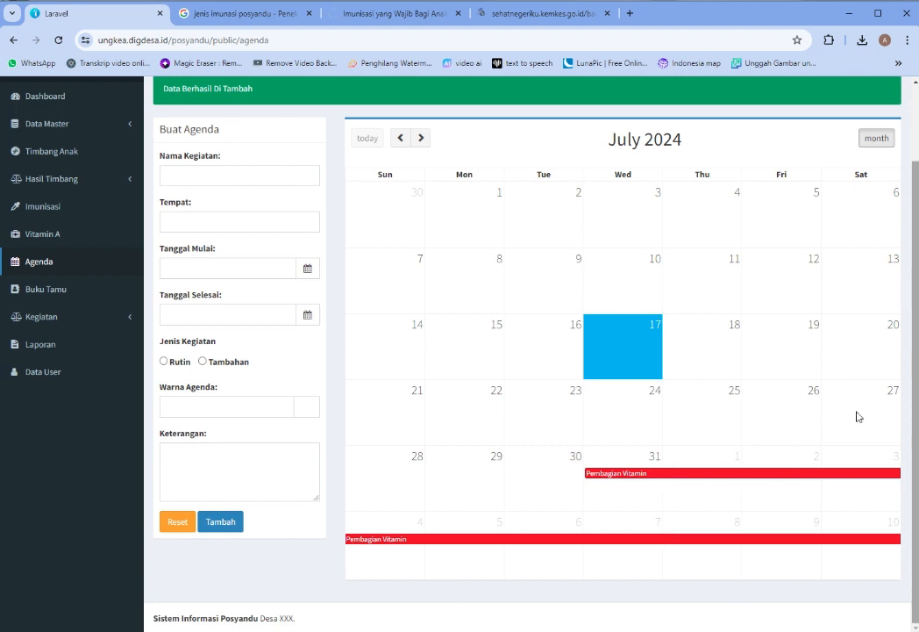
scroll(840, 413, "up", 1)
scroll(910, 152, "down", 2)
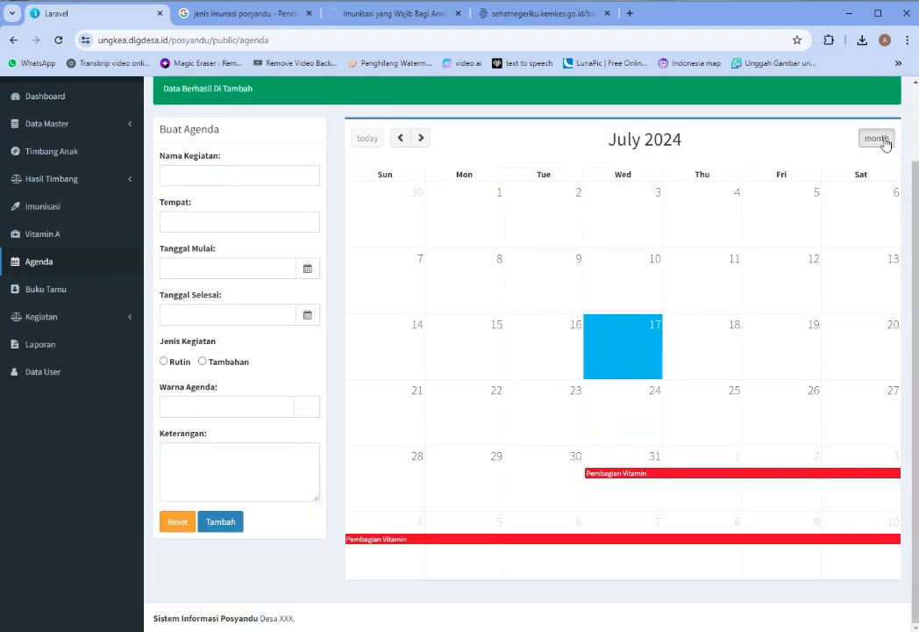
left_click(884, 142)
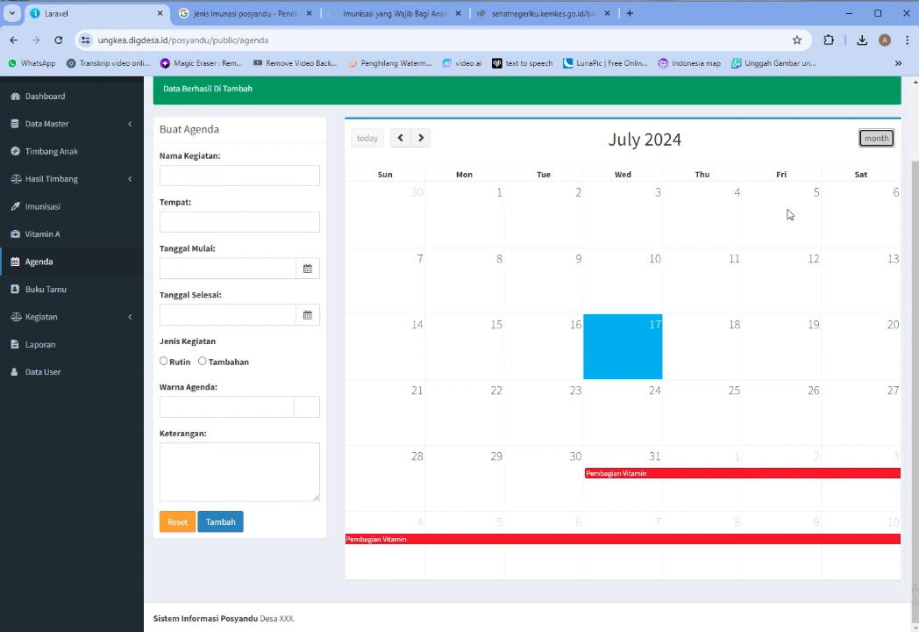
Close the Kemenkes and Indonesia Baik browser tabs and go to Buku Tamu
left_click(621, 13)
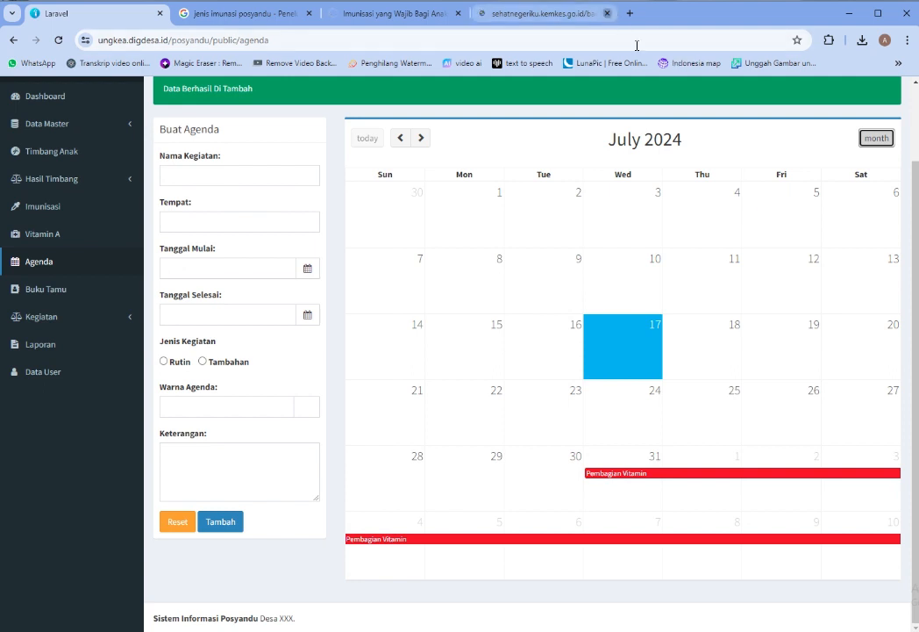
left_click(458, 14)
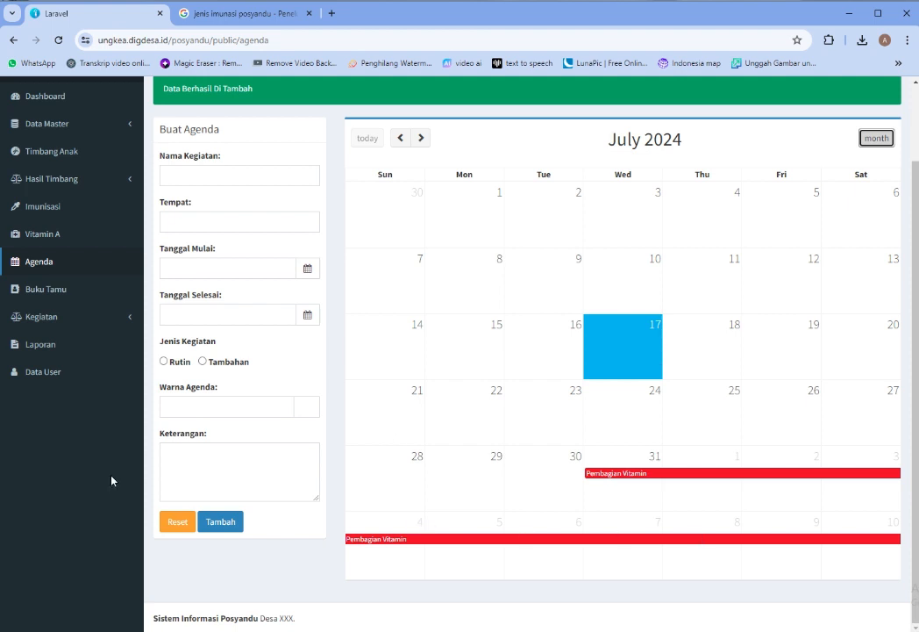
left_click(58, 294)
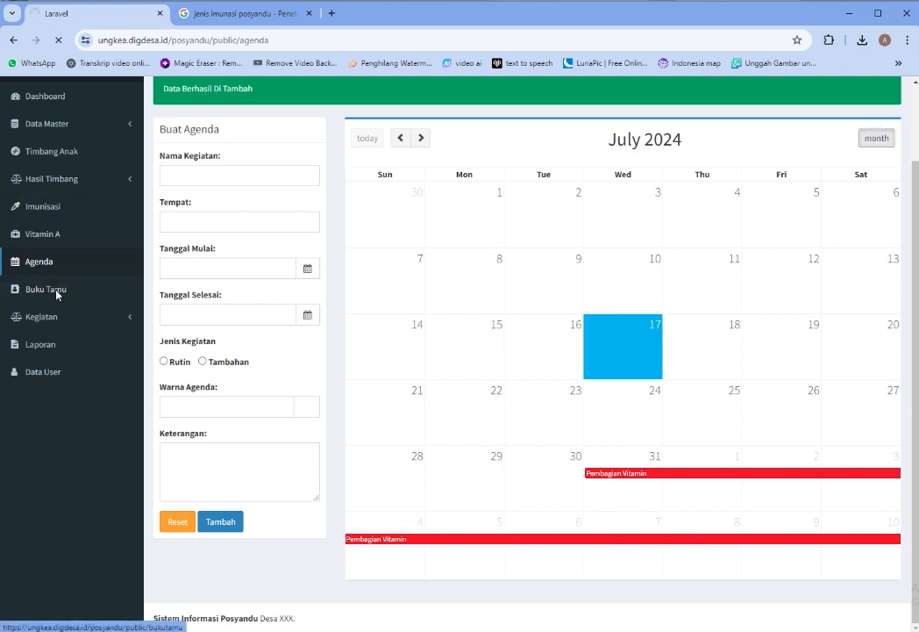
Open a new guest entry and go through the empty Nama Tamu, Alamat, Jabatan and Keperluan fields
left_click(204, 167)
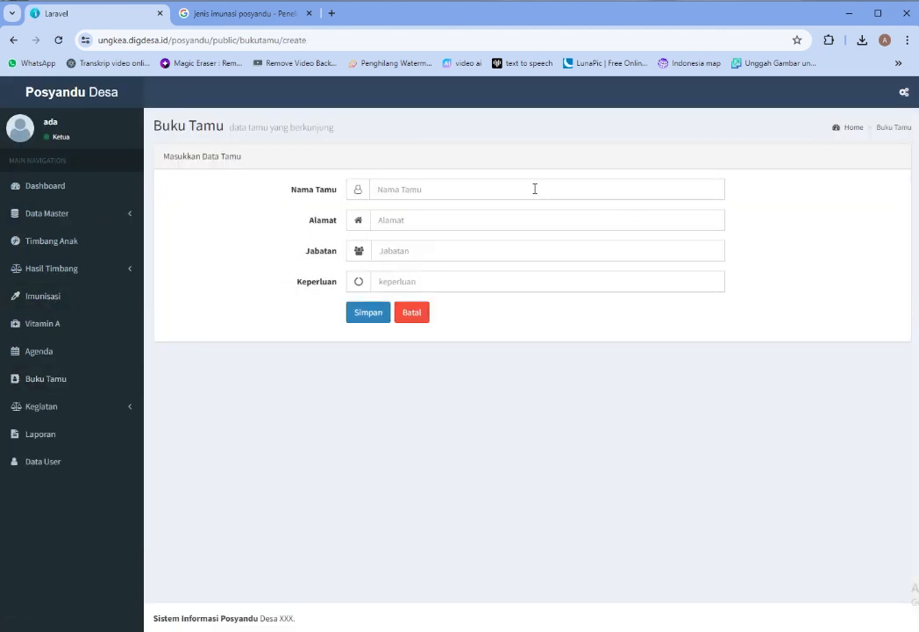
left_click(535, 188)
left_click(437, 216)
left_click(426, 251)
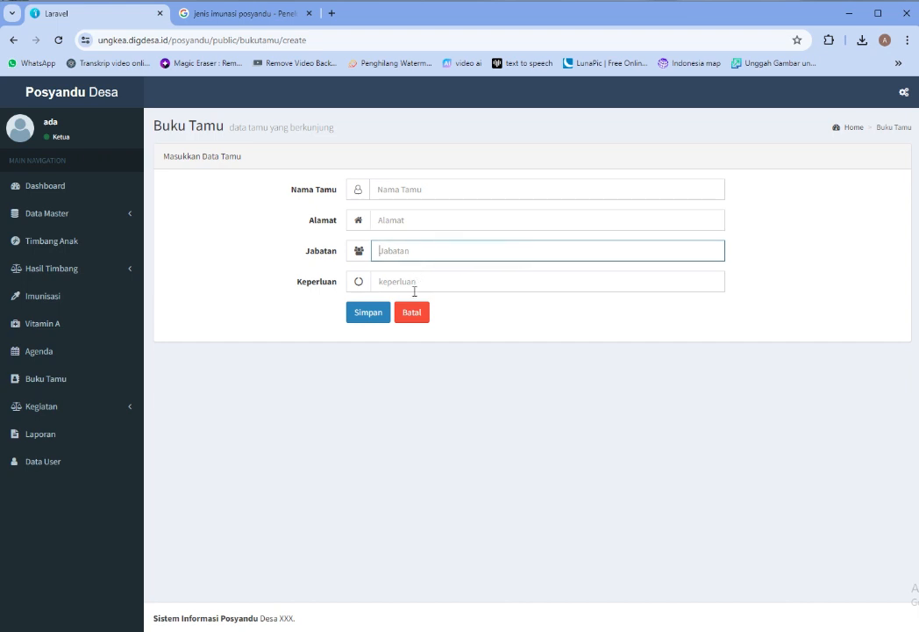
left_click(413, 283)
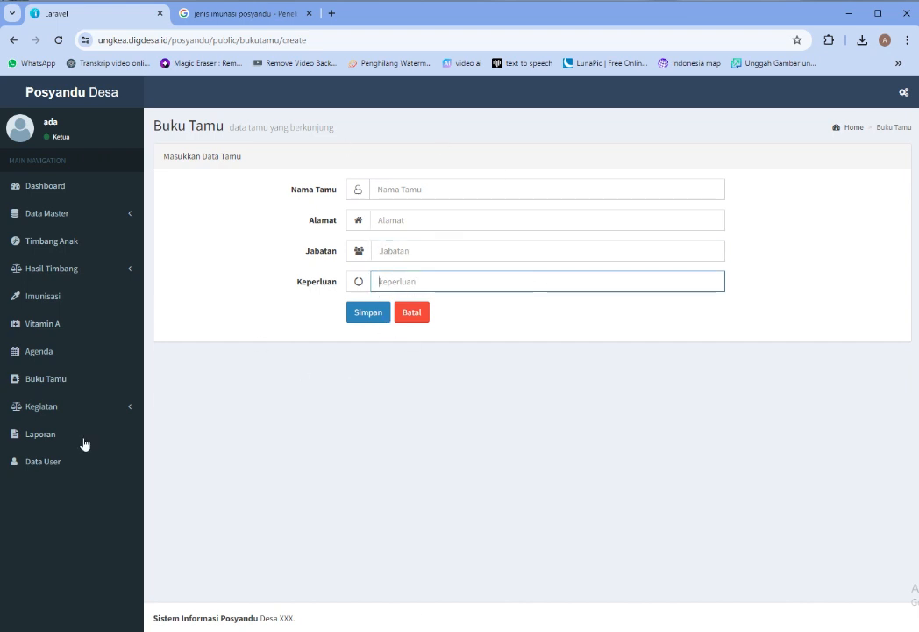
left_click(63, 408)
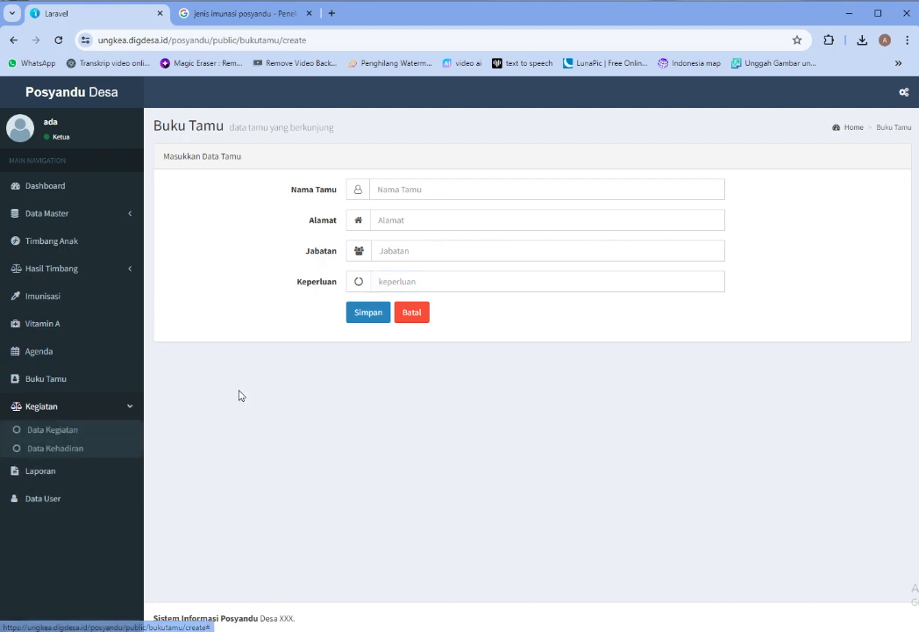
Start a new Data Kegiatan record with Pembagian Vitamin as the activity name
left_click(61, 430)
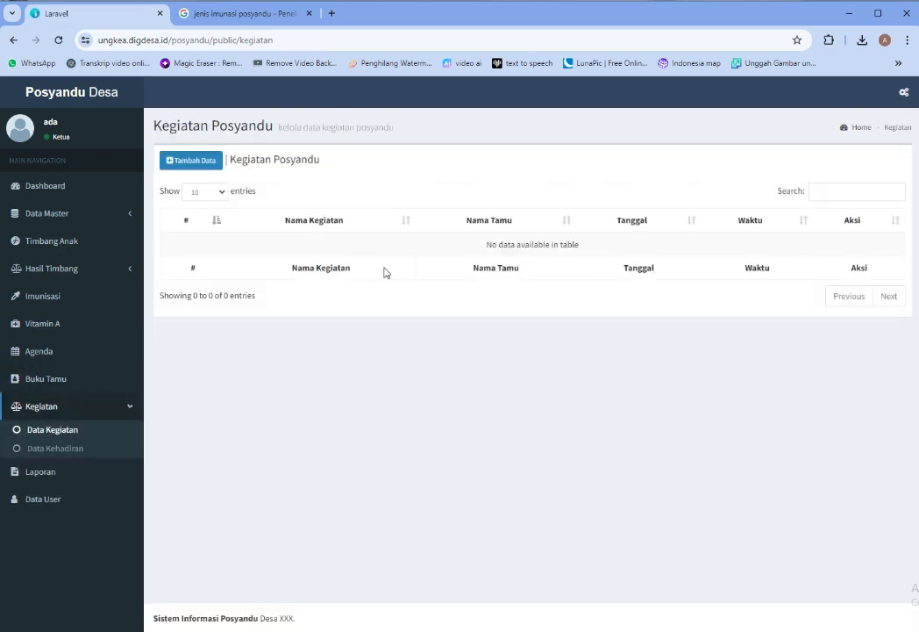
left_click(209, 163)
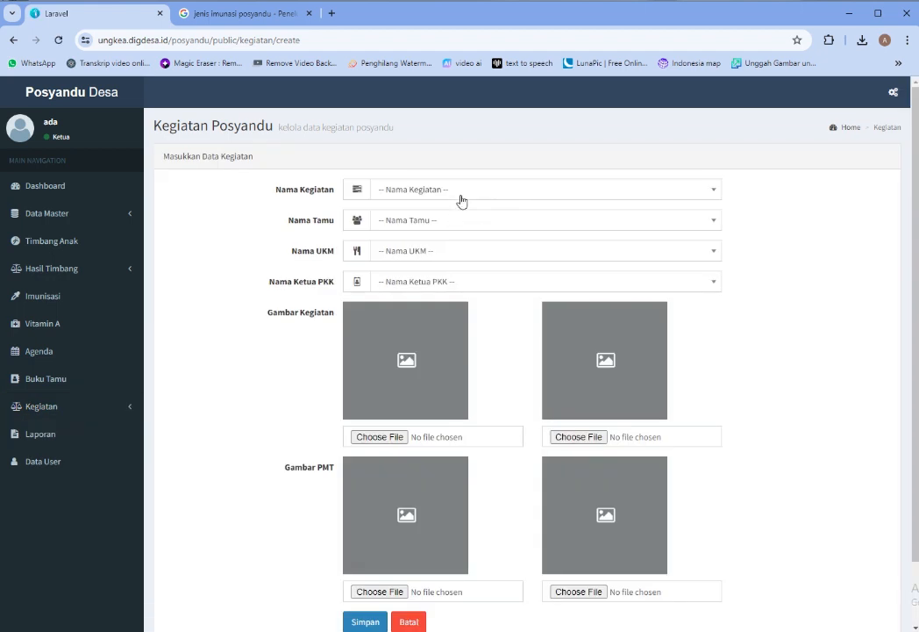
left_click(466, 192)
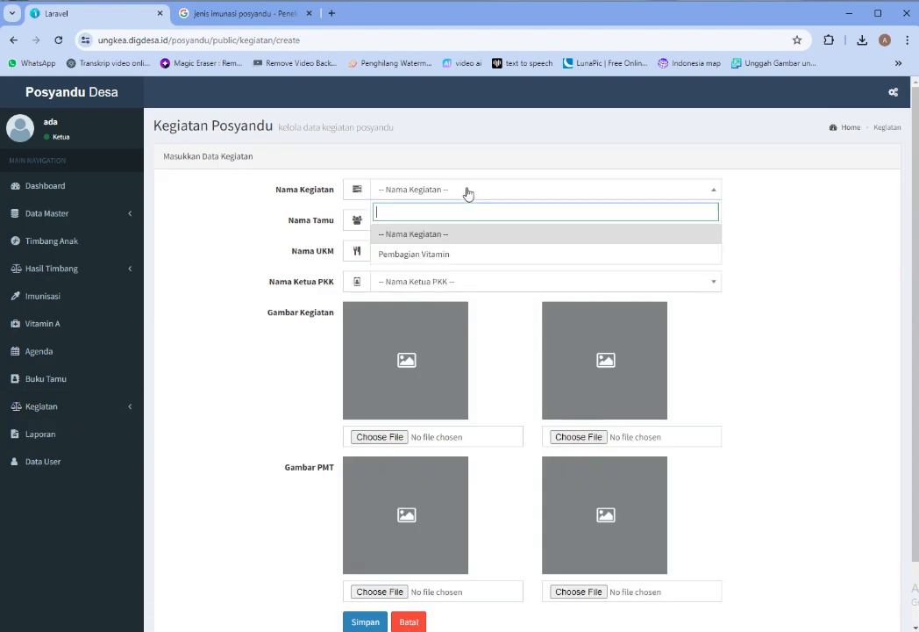
left_click(436, 254)
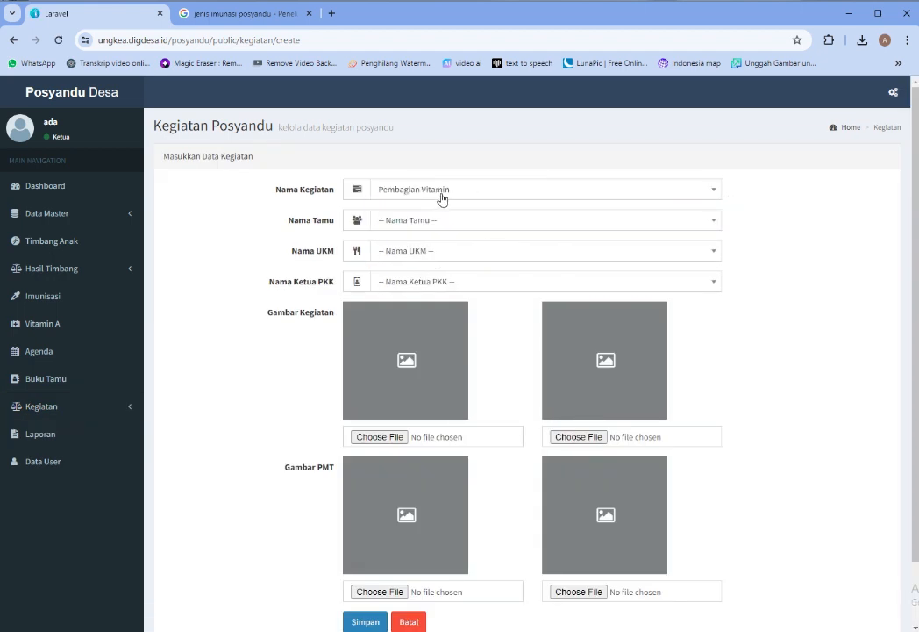
Check the guest, UKM and PKK chair lists, leaving them empty since none have entries
left_click(444, 220)
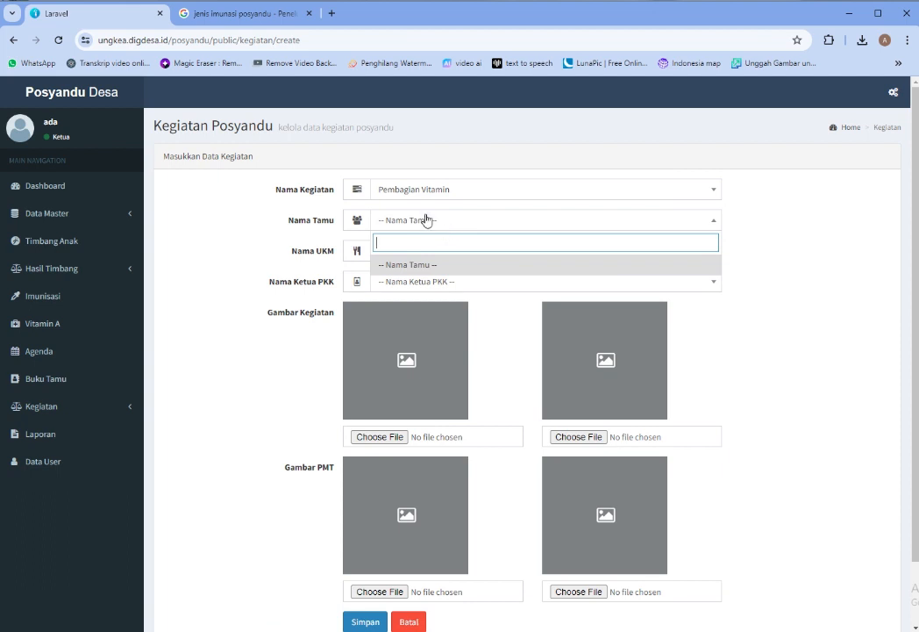
left_click(454, 281)
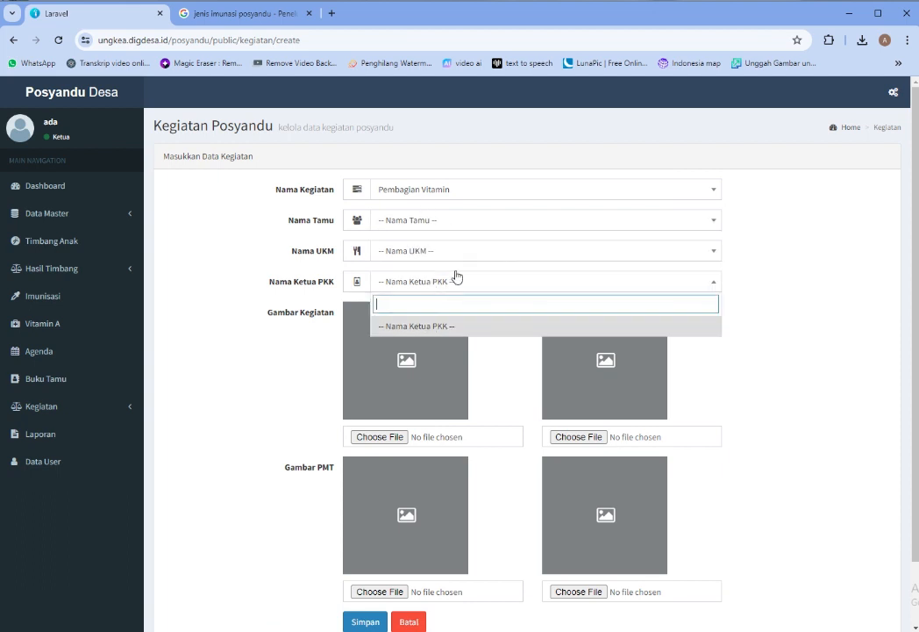
left_click(437, 220)
left_click(445, 263)
left_click(448, 260)
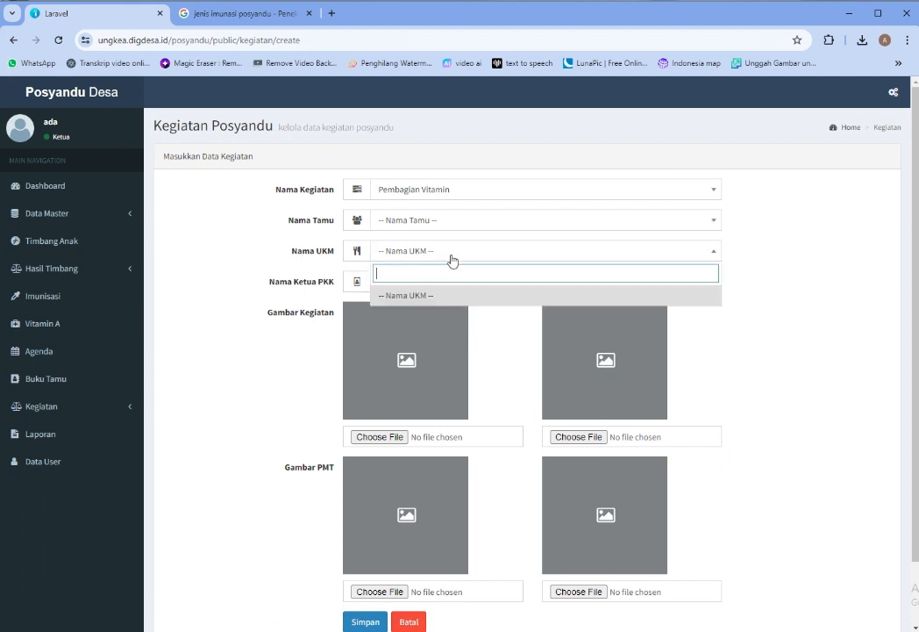
left_click(433, 293)
left_click(466, 293)
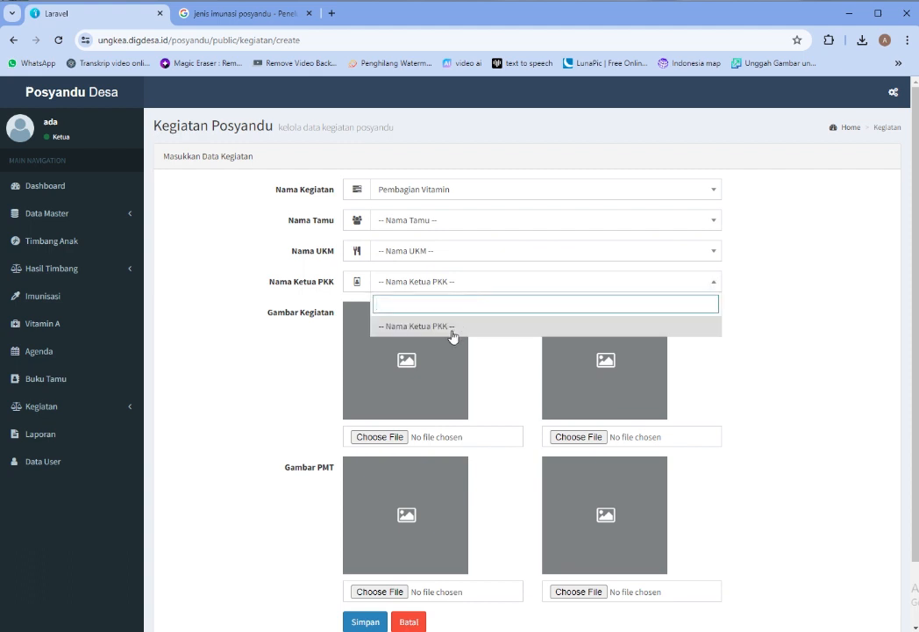
left_click(452, 326)
scroll(519, 333, "down", 2)
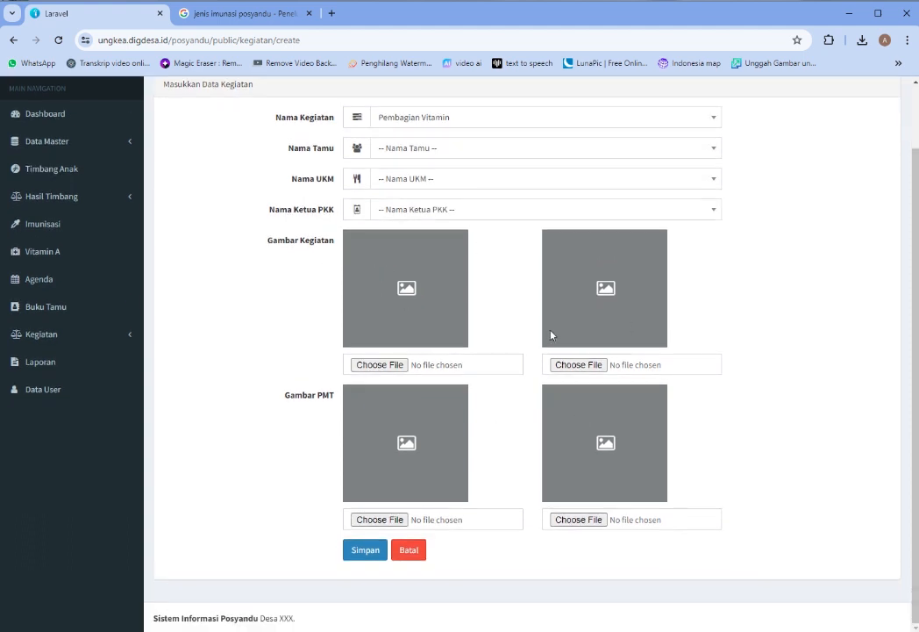
left_click(35, 362)
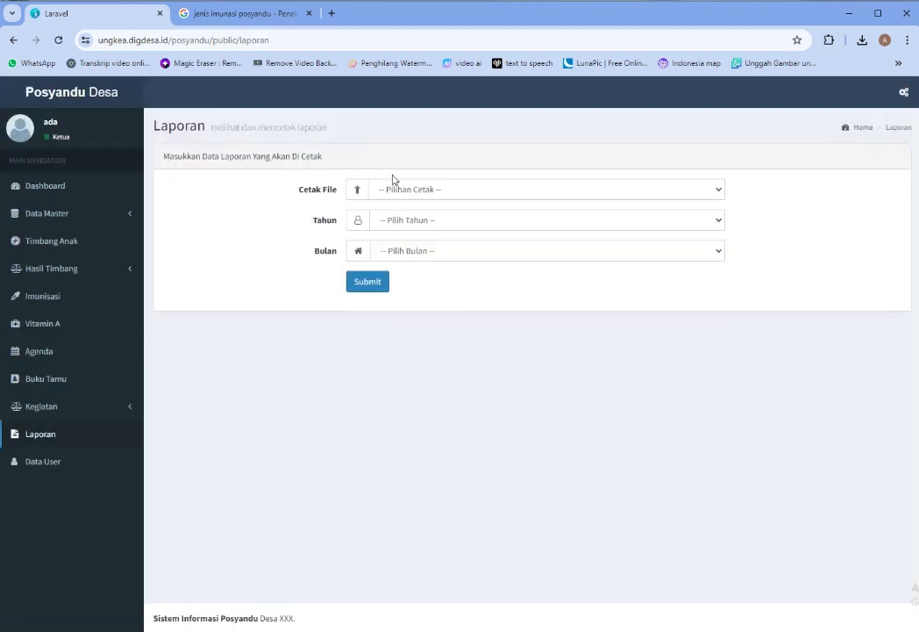
Browse the Cetak File report forms and the year and month lists
left_click(430, 193)
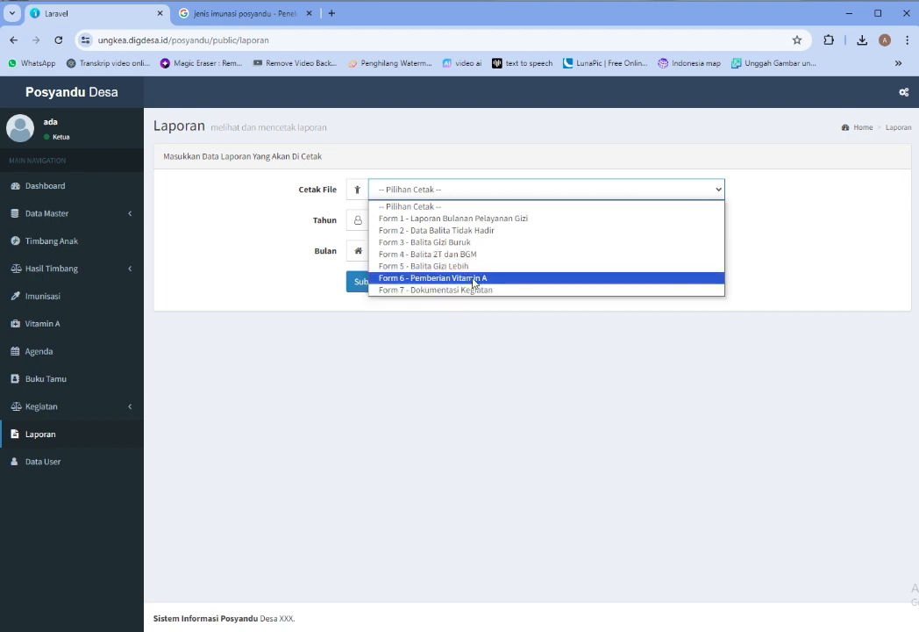
left_click(473, 291)
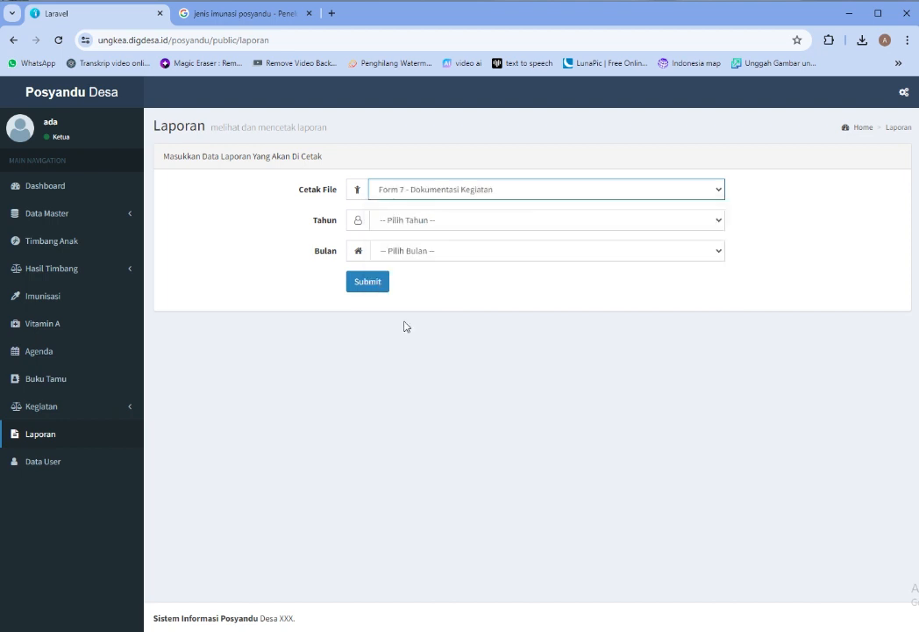
left_click(449, 223)
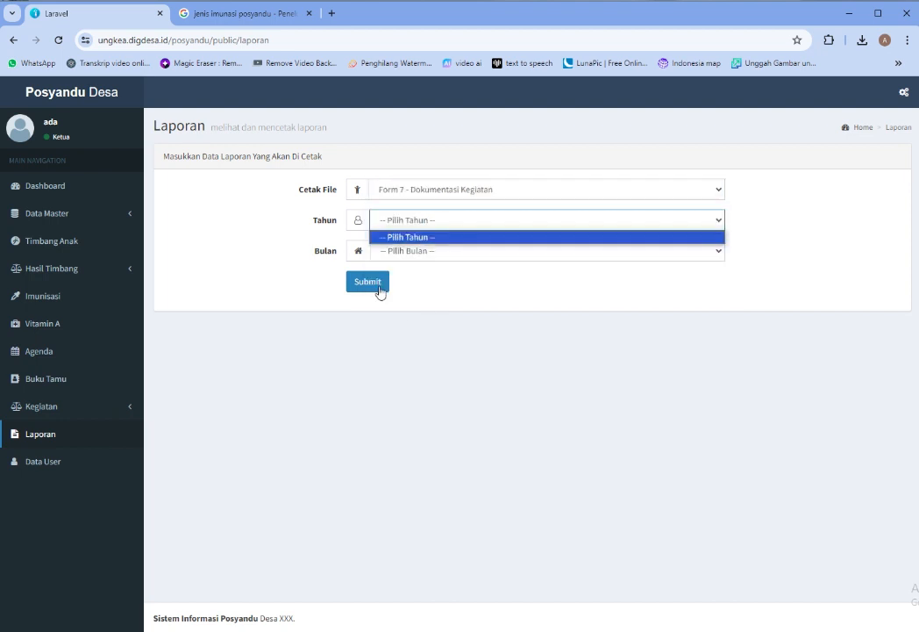
left_click(426, 219)
left_click(422, 226)
left_click(422, 257)
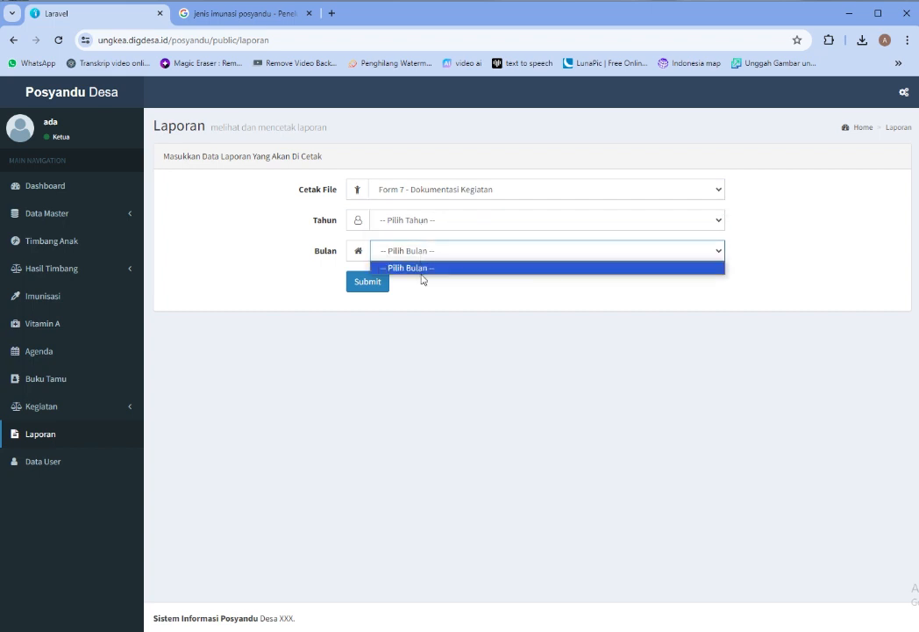
left_click(449, 226)
left_click(462, 195)
Select Form 2 - Data Balita Tidak Hadir as the report, leaving the year unset
left_click(461, 195)
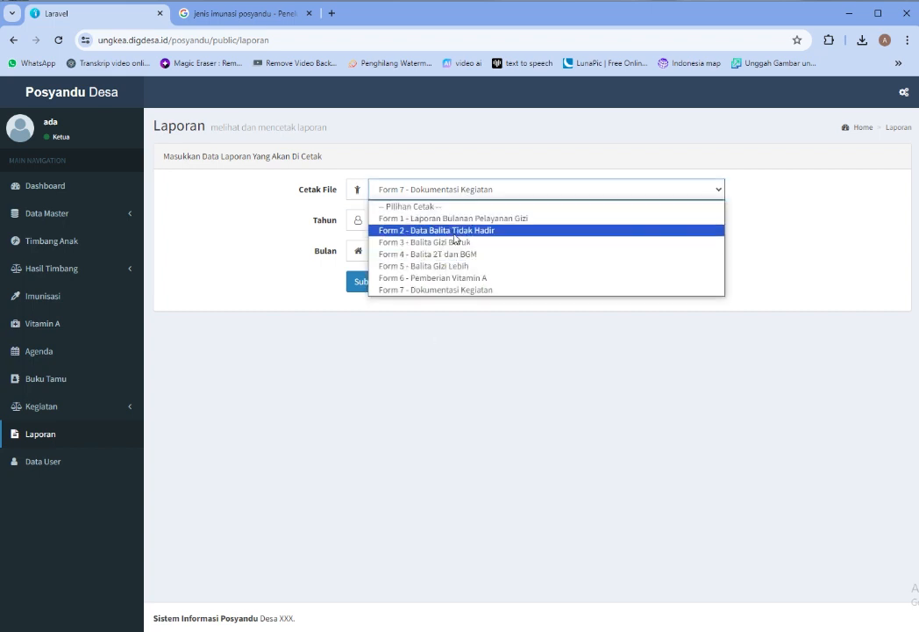
left_click(455, 230)
left_click(437, 226)
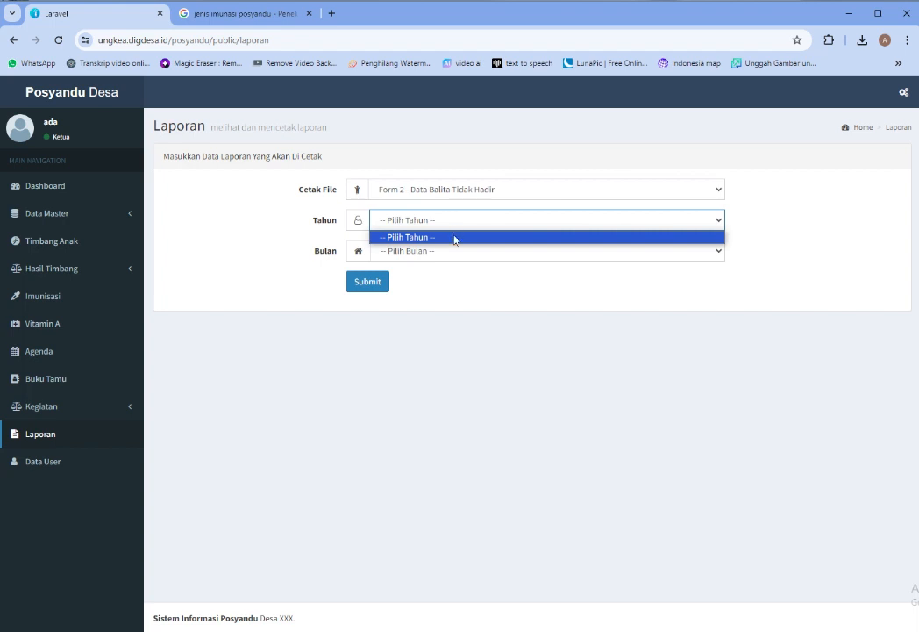
left_click(456, 238)
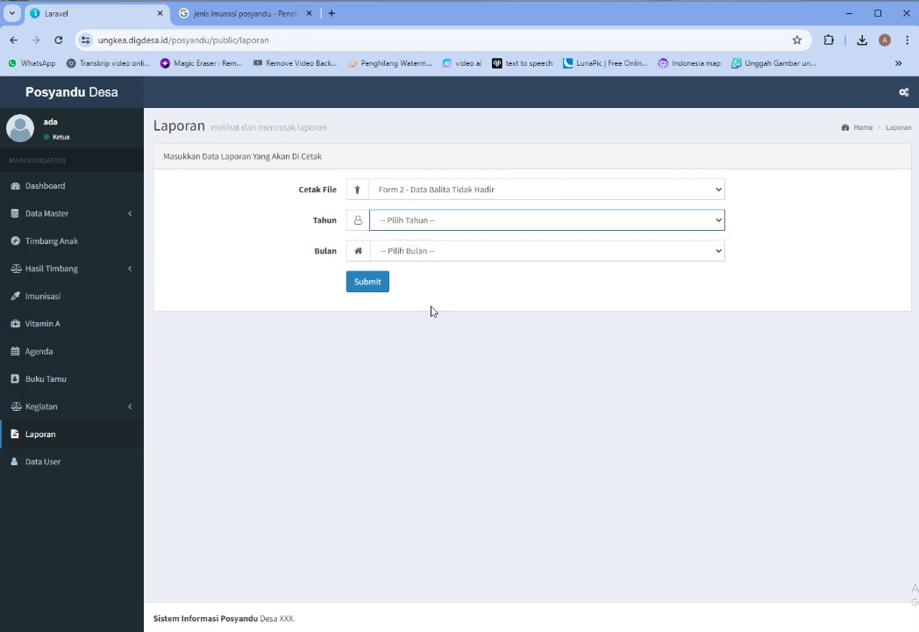
left_click(47, 472)
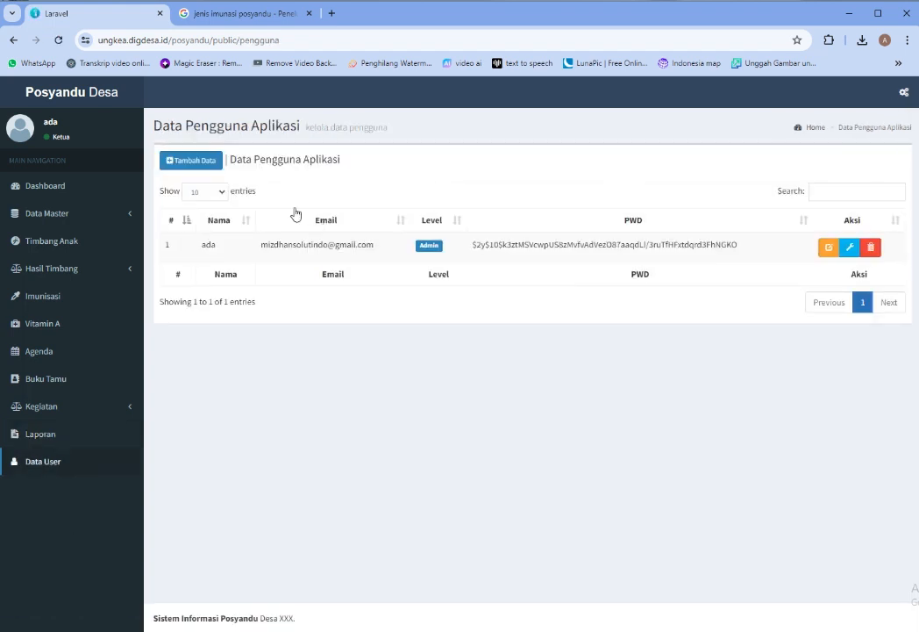
Start a new user account linked to the only mother listed in Nama Ibu
left_click(211, 162)
left_click(521, 192)
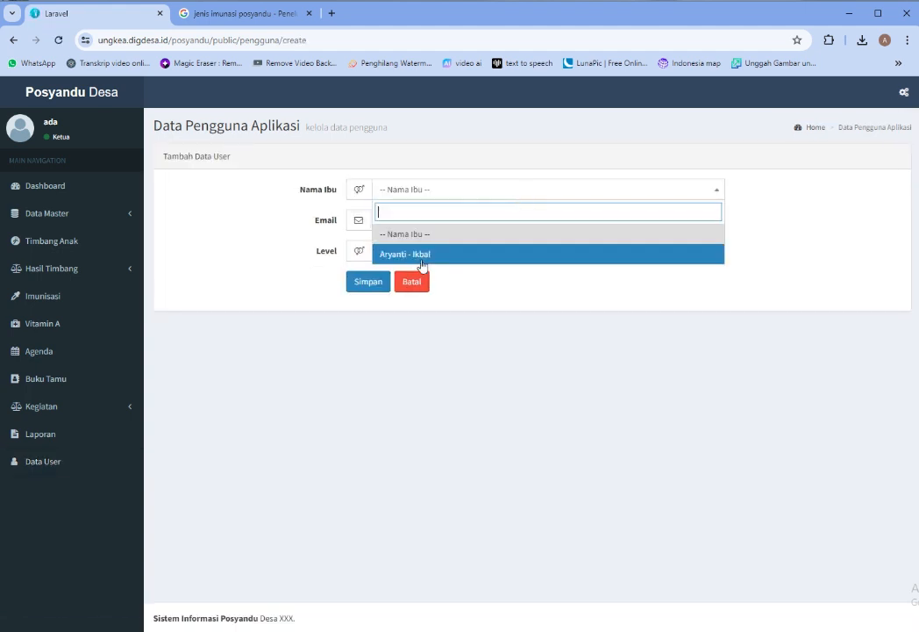
left_click(605, 364)
left_click(453, 260)
left_click(423, 292)
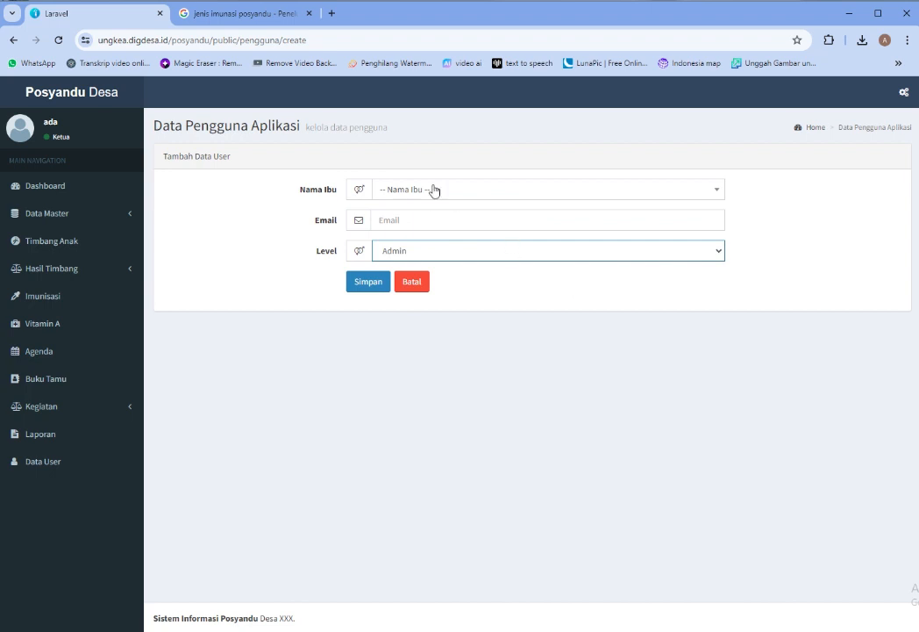
left_click(419, 313)
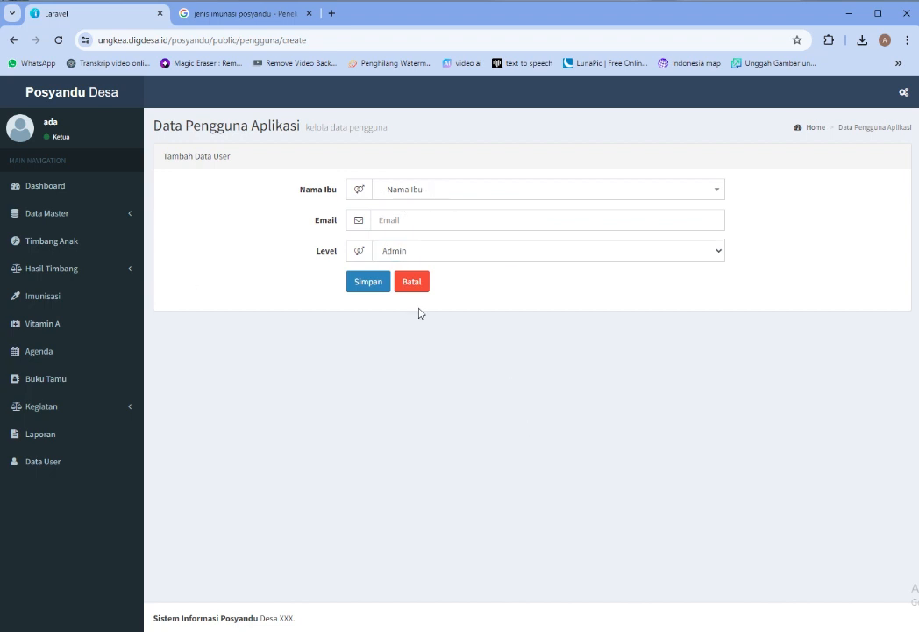
left_click(454, 189)
left_click(421, 255)
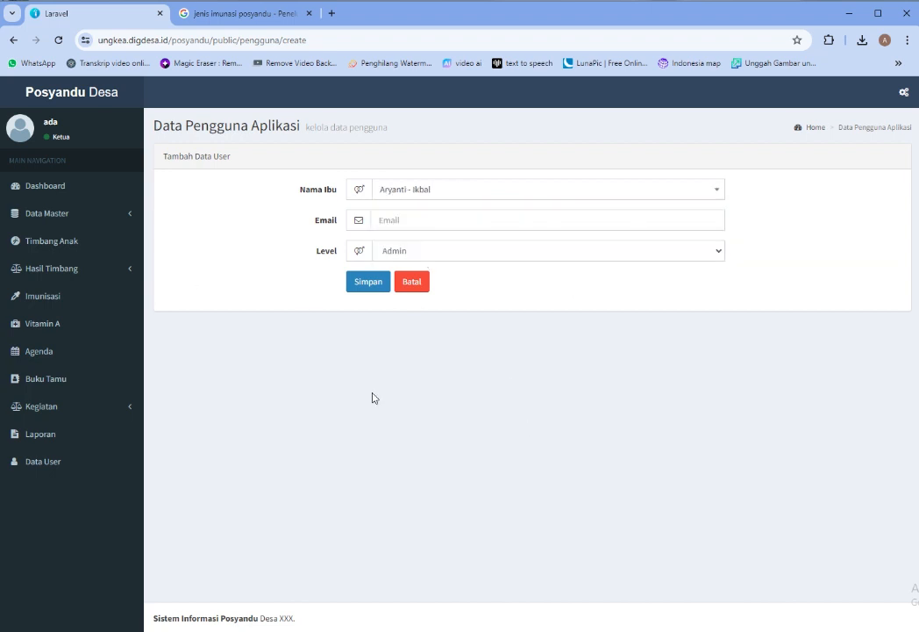
Enter and copy the mother's e-mail, set the level to User Ibu, and save
left_click(467, 222)
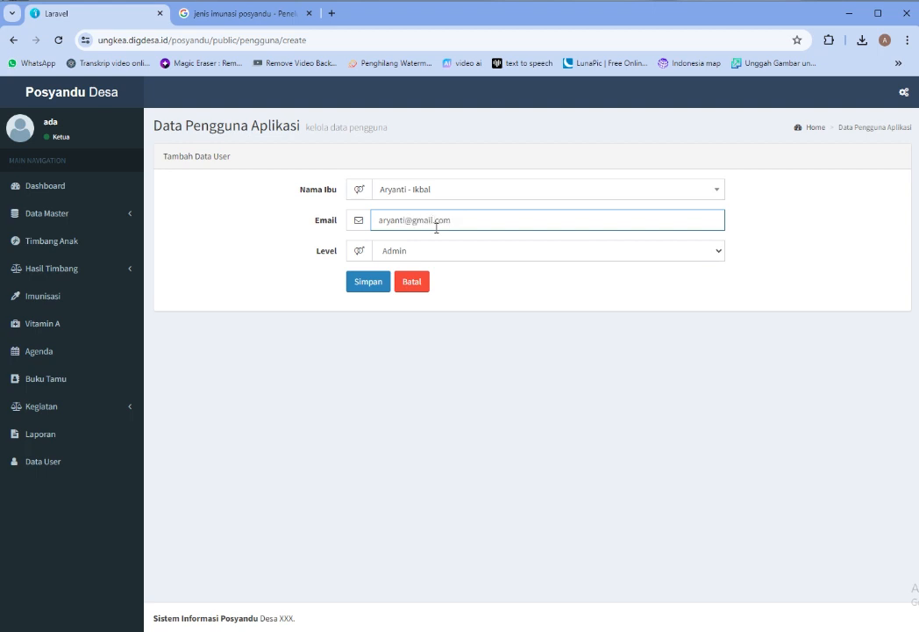
triple_click(419, 225)
right_click(420, 227)
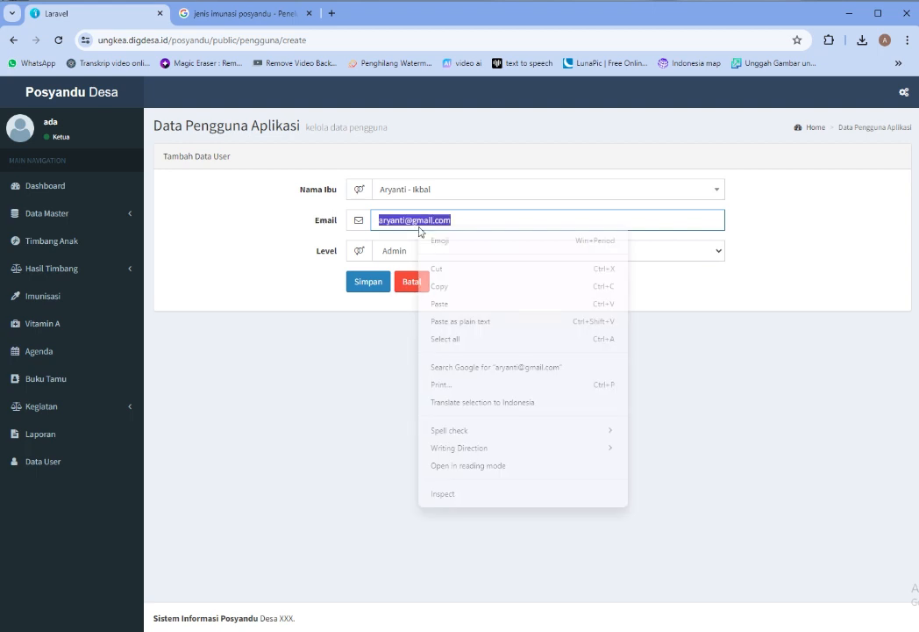
left_click(445, 288)
left_click(443, 255)
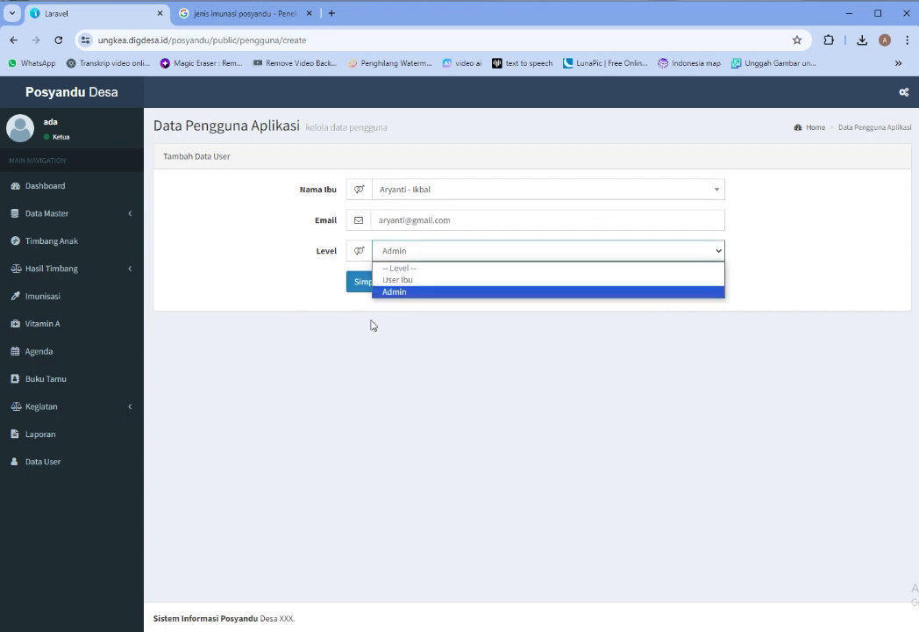
left_click(421, 280)
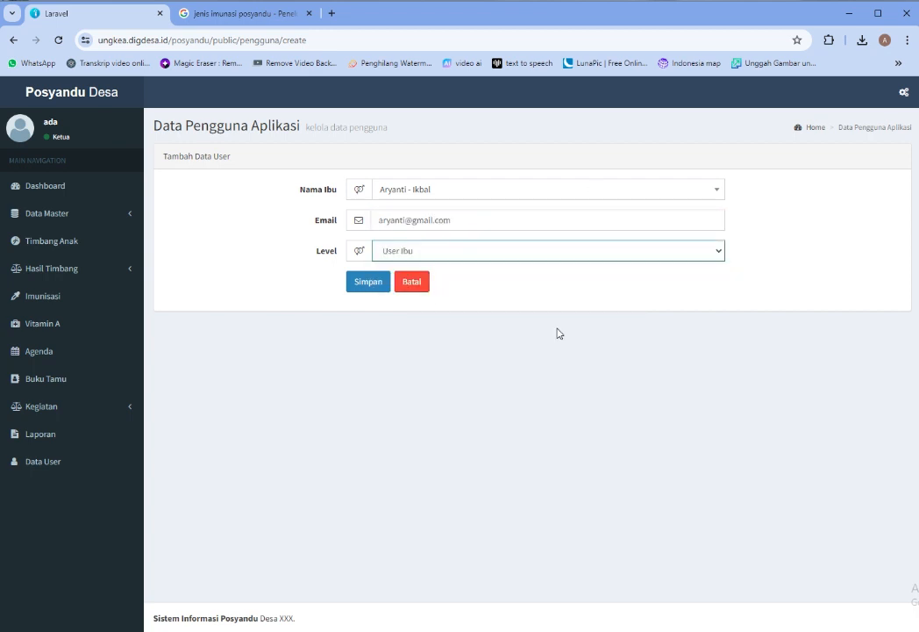
left_click(362, 284)
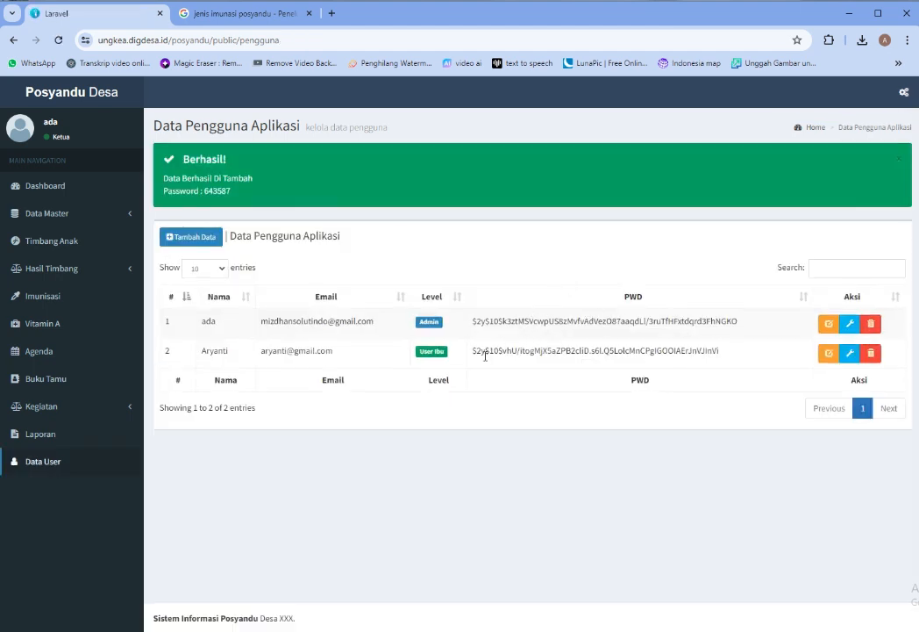
Copy the generated password from the success message
left_click_drag(485, 355, 727, 371)
left_click(719, 401)
left_click_drag(204, 191, 234, 197)
right_click(226, 191)
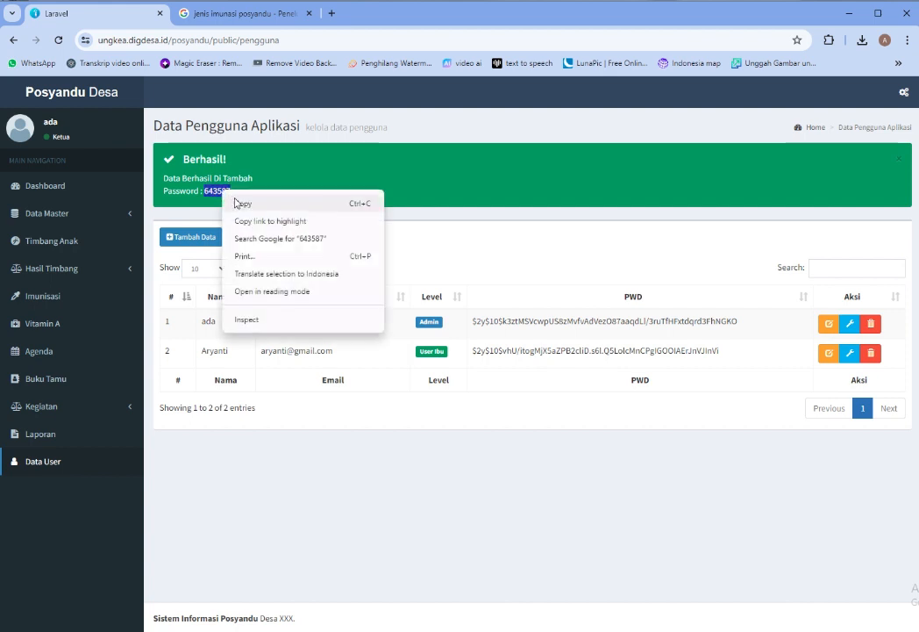
left_click(241, 202)
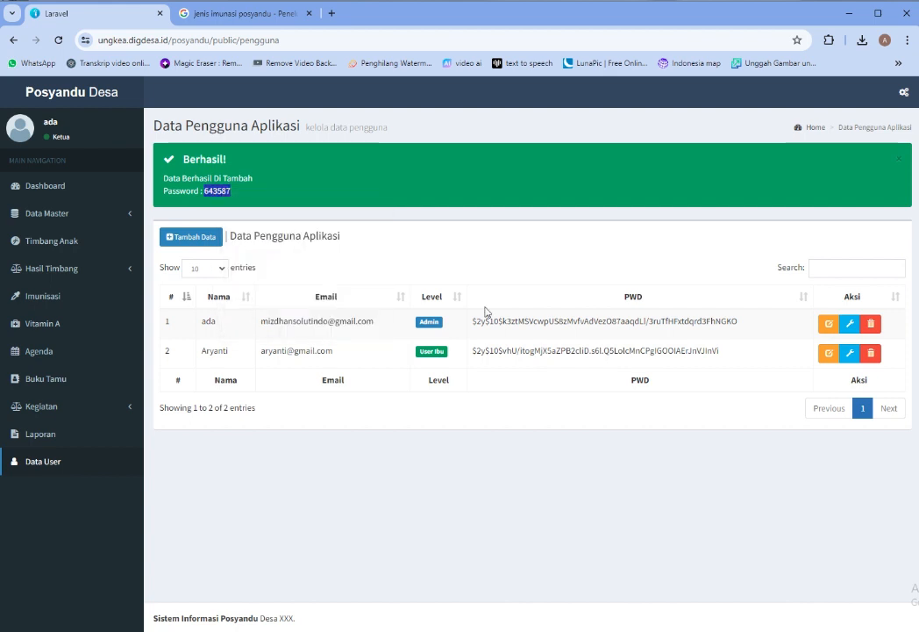
Generate a new password for the mother's account with the wrench button and copy it
left_click(850, 358)
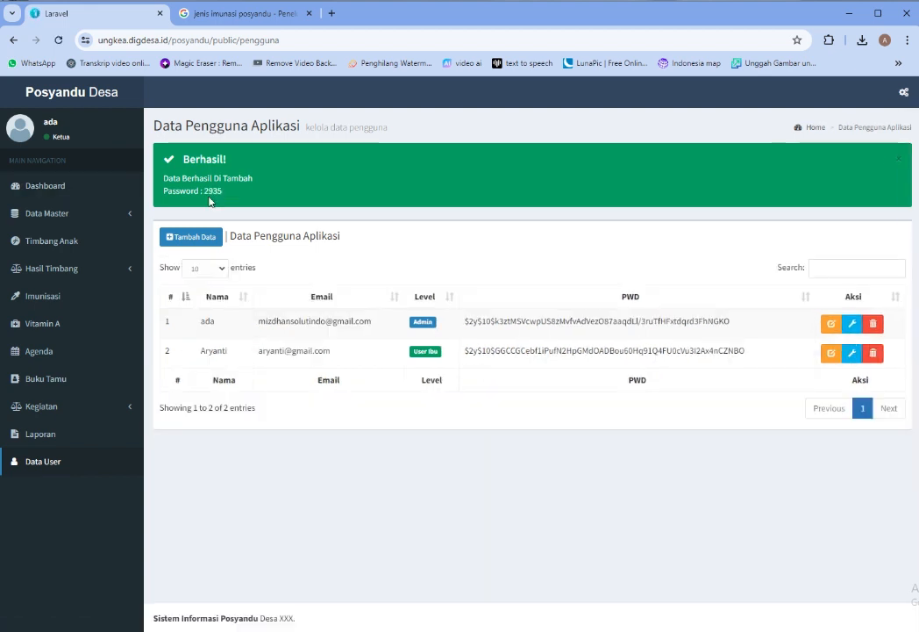
double_click(215, 191)
right_click(221, 193)
left_click(231, 202)
left_click(904, 92)
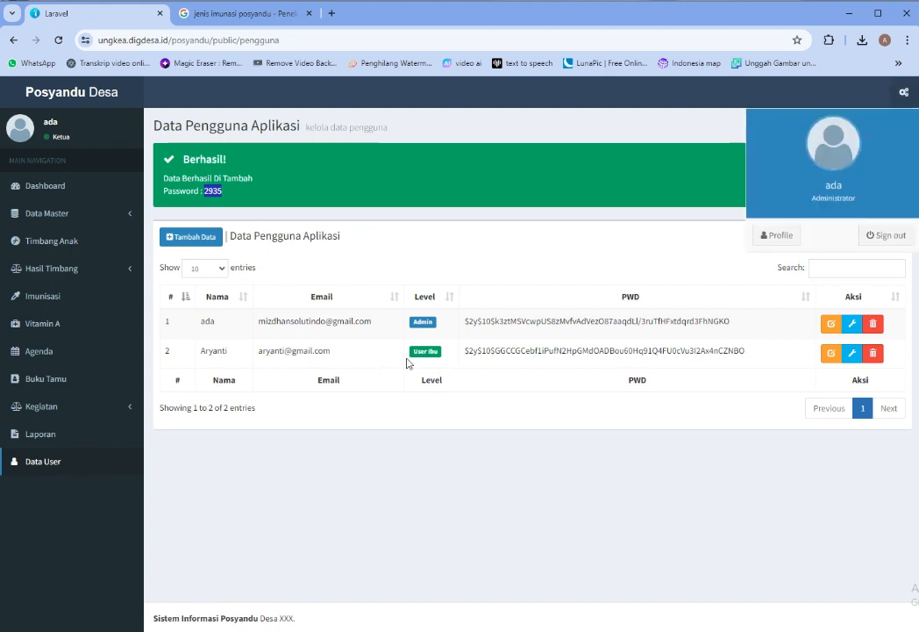
Sign out and log in with the mother's e-mail and new password, then open her Dashboard
left_click(901, 237)
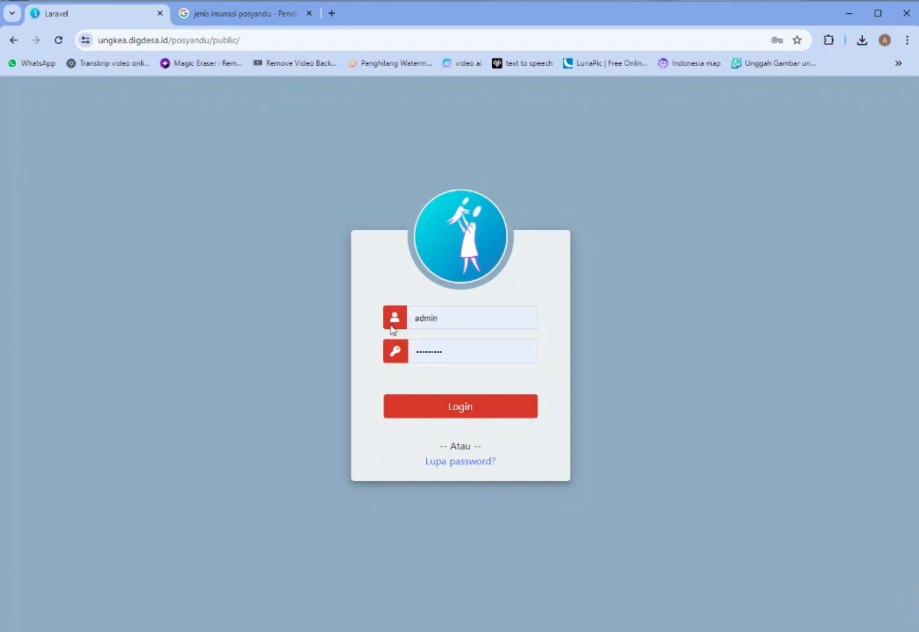
left_click_drag(461, 326, 401, 321)
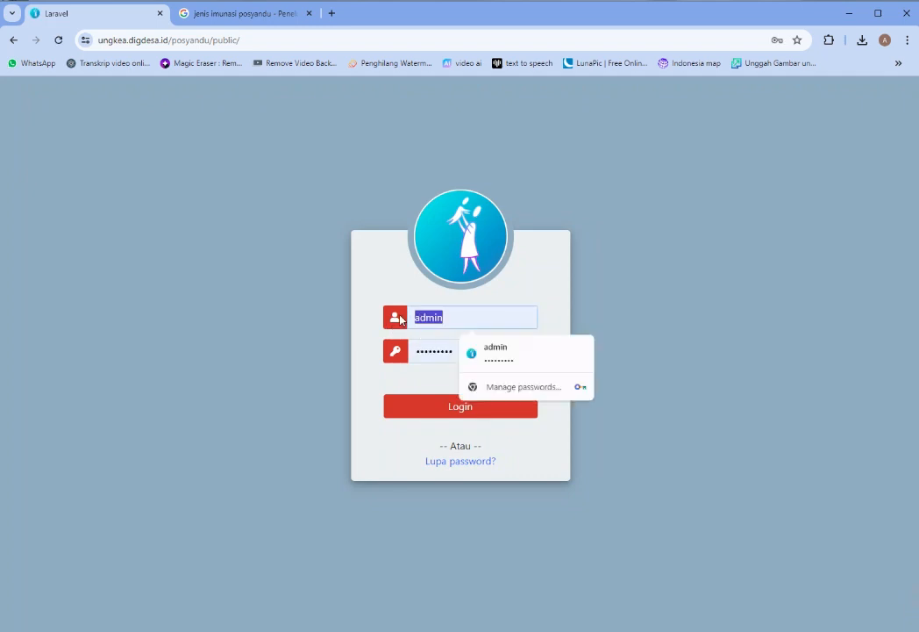
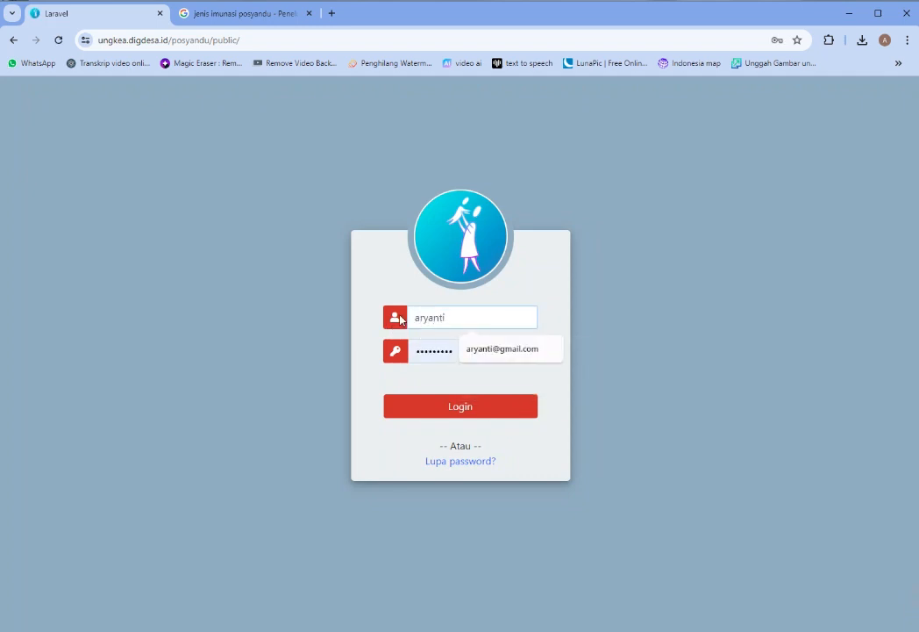
key("Tab")
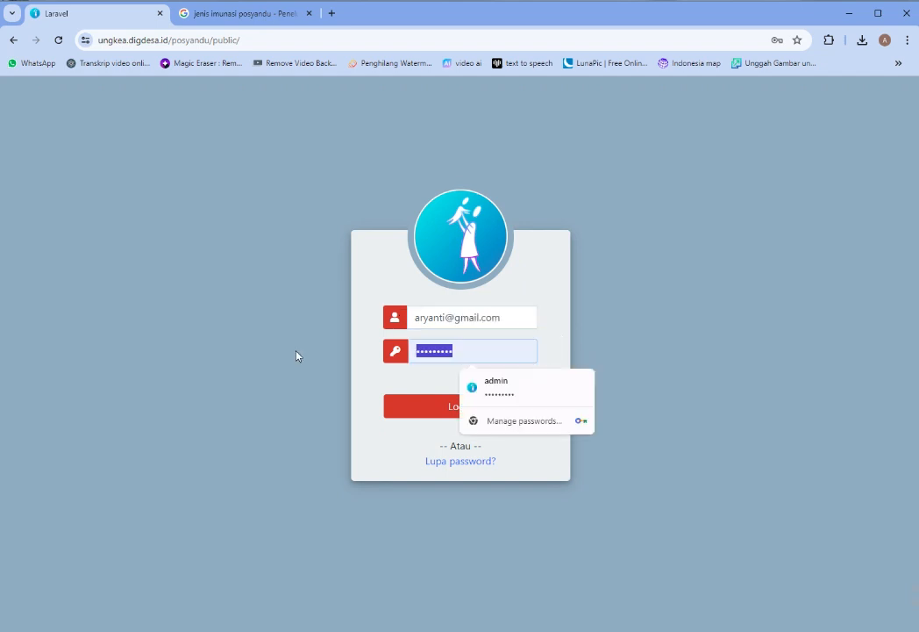
type("1234")
left_click(460, 406)
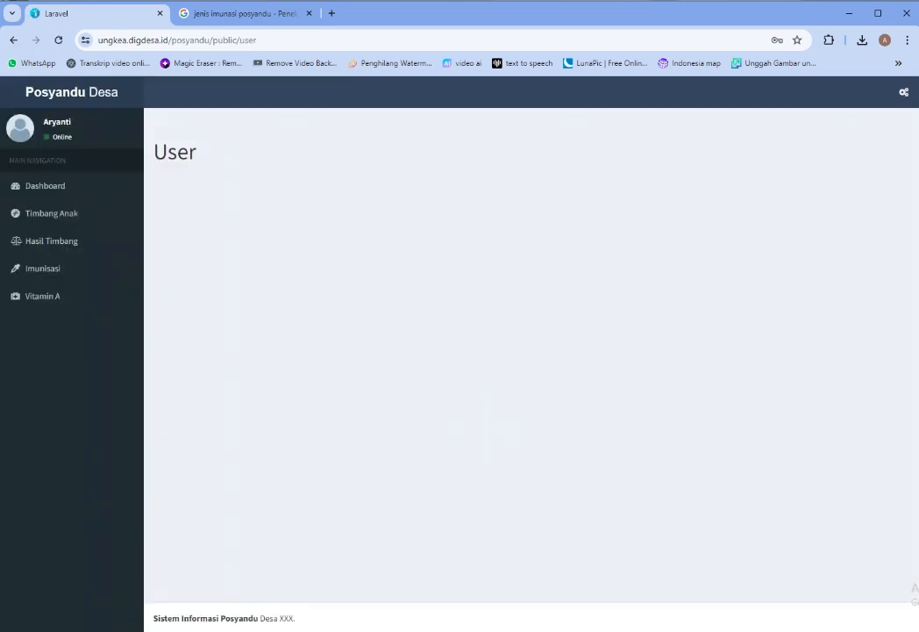
left_click(48, 189)
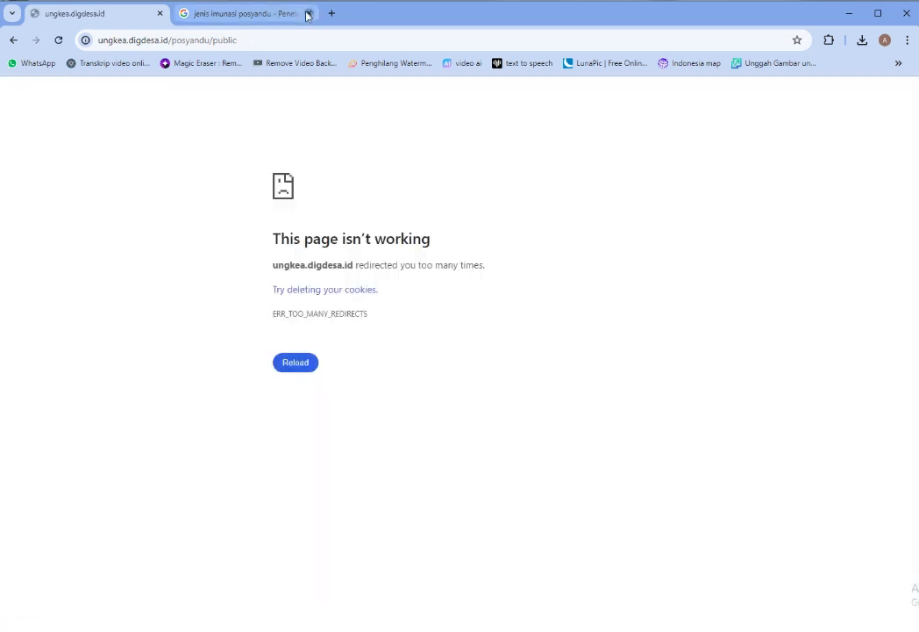
Close the unrelated search tab and go back from the error page after trying the Vitamin A and Imunisasi pages
left_click(307, 15)
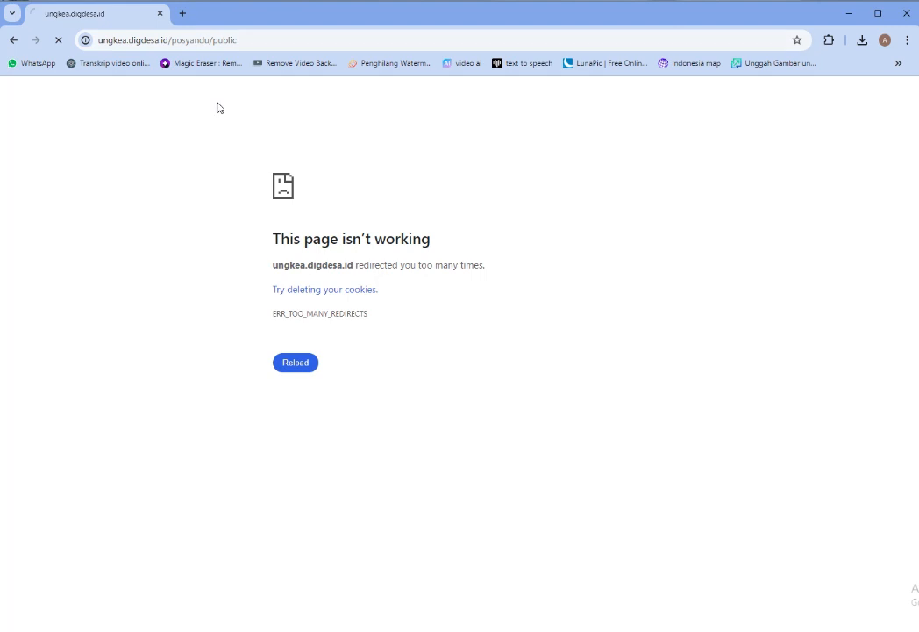
left_click(12, 39)
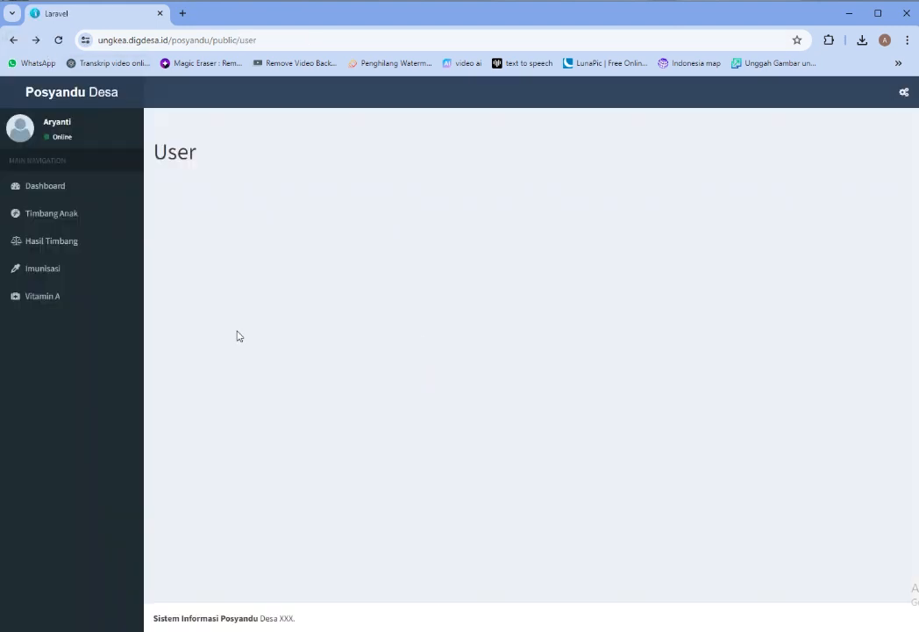
left_click(54, 299)
left_click(35, 272)
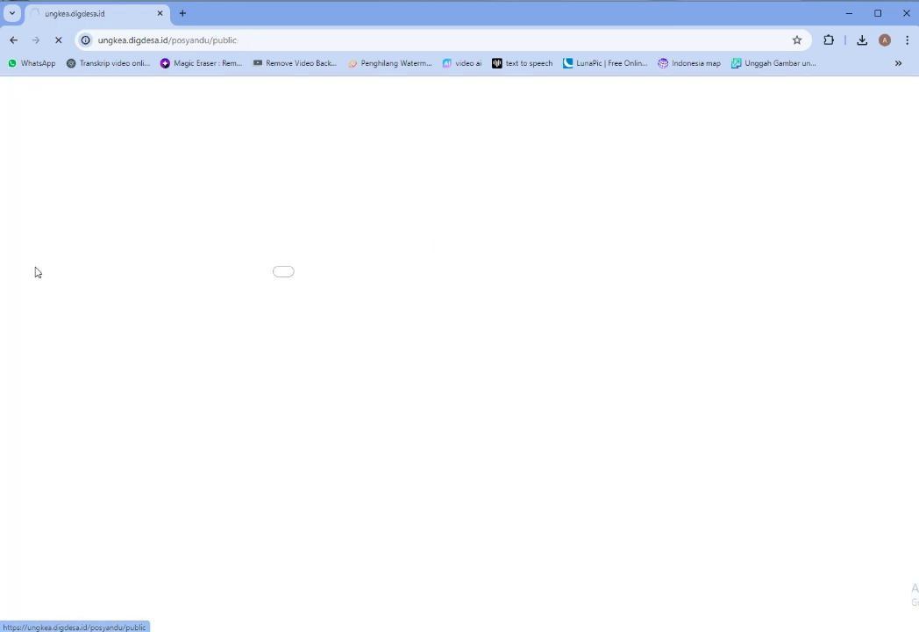
left_click(16, 41)
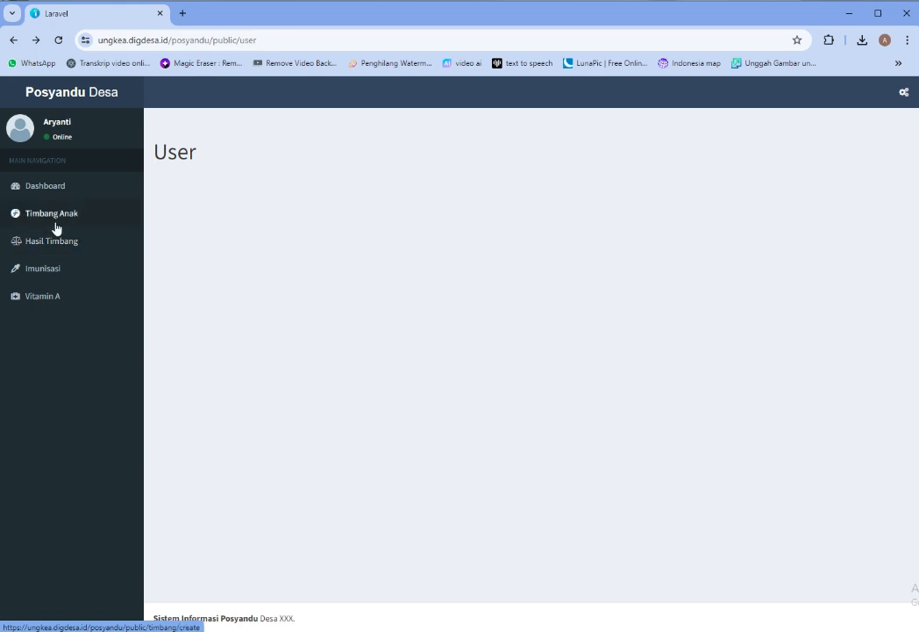
Sign out of the mother's account from the signed-in account panel
left_click(904, 92)
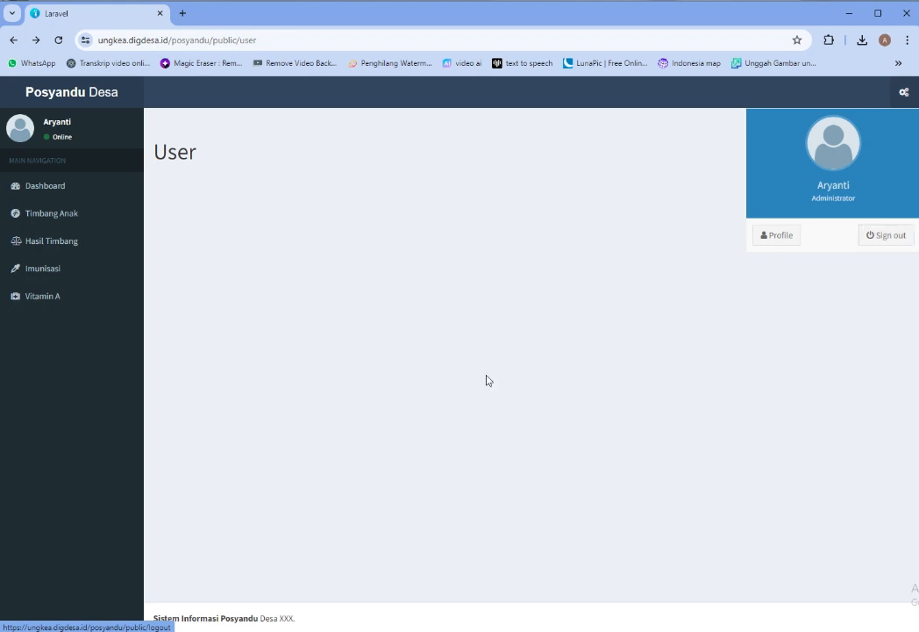
left_click(489, 348)
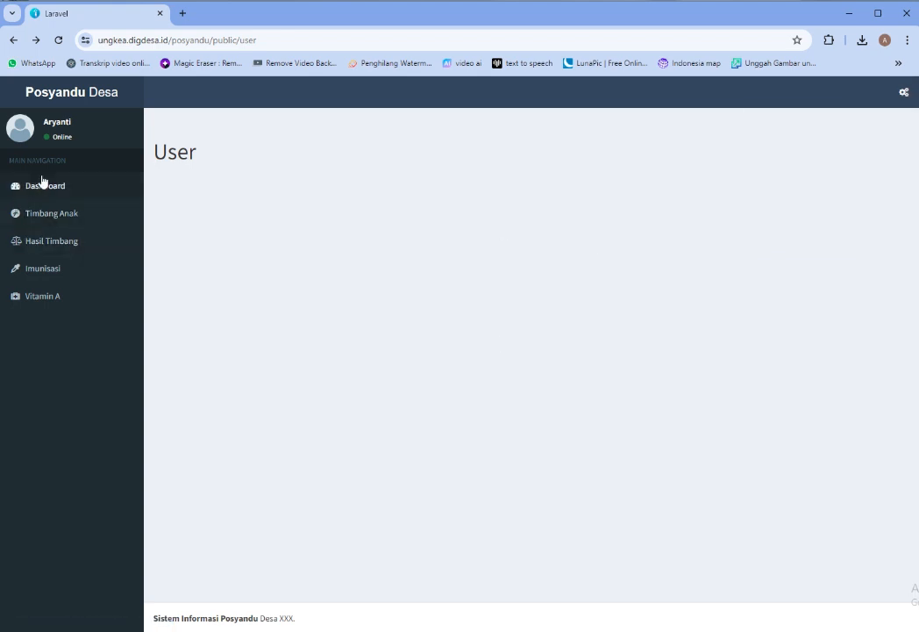
left_click(905, 93)
left_click(877, 248)
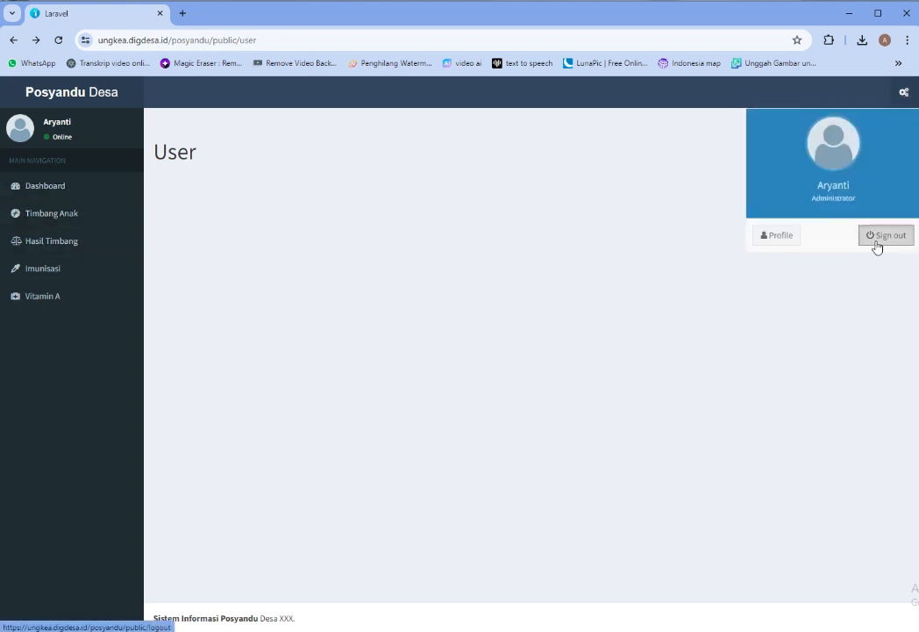